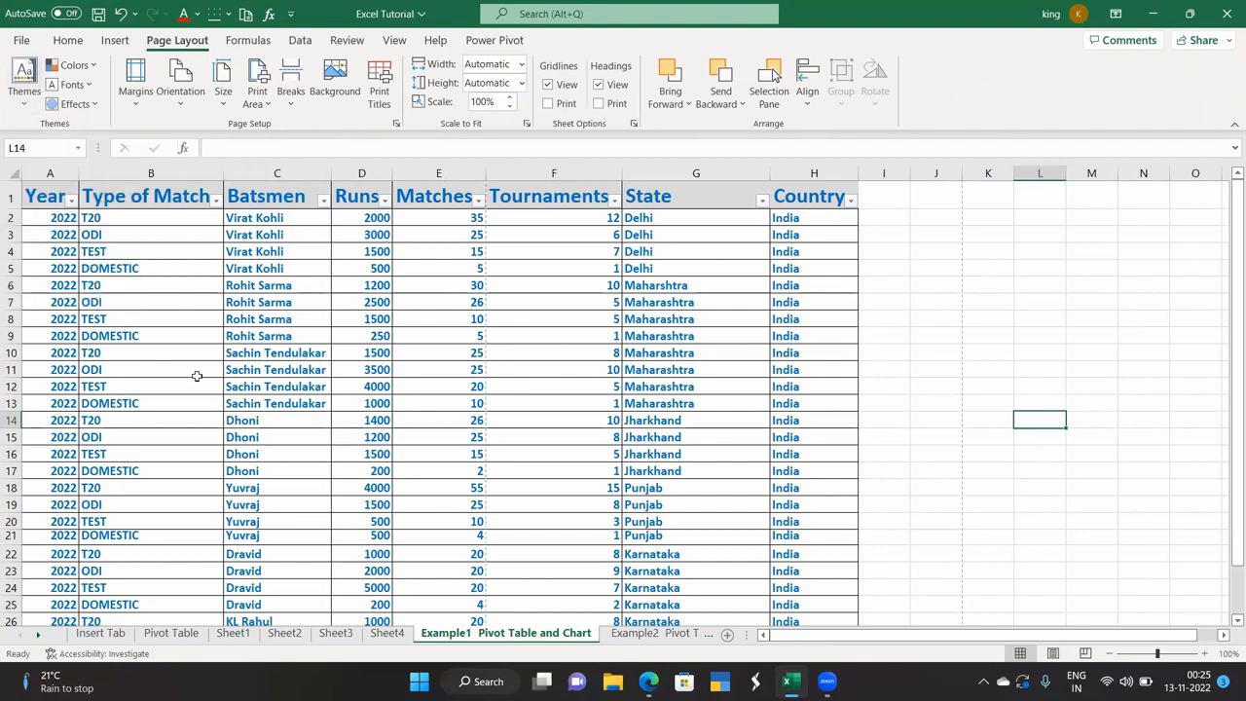
Step: Select the whole batsmen table and preview the available workbook themes on it without applying one
left_click(198, 378)
key("ctrl+a")
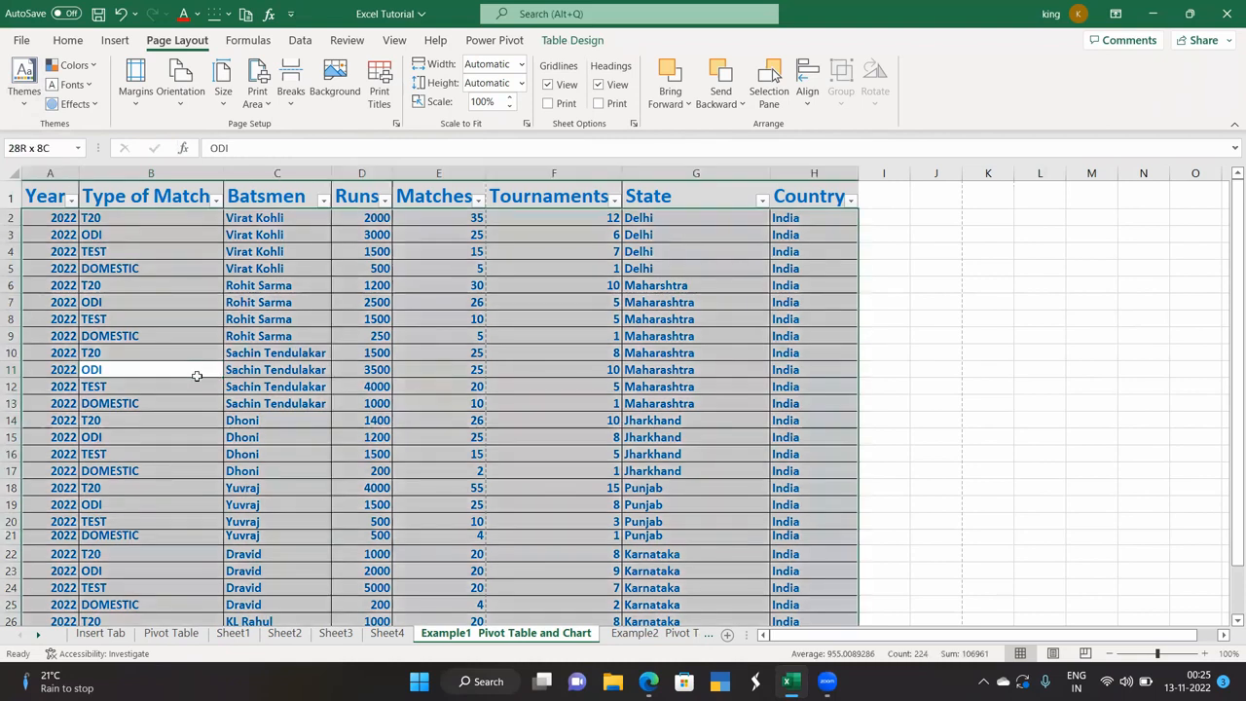
left_click(27, 107)
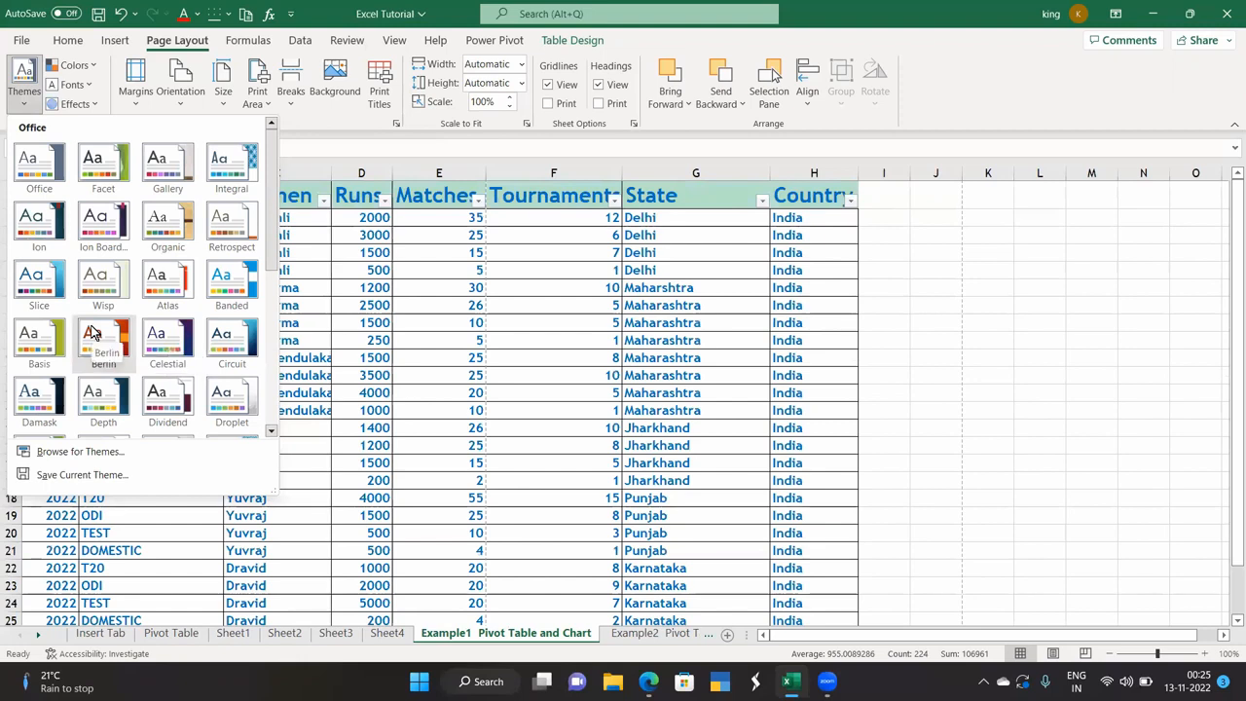
key("Escape")
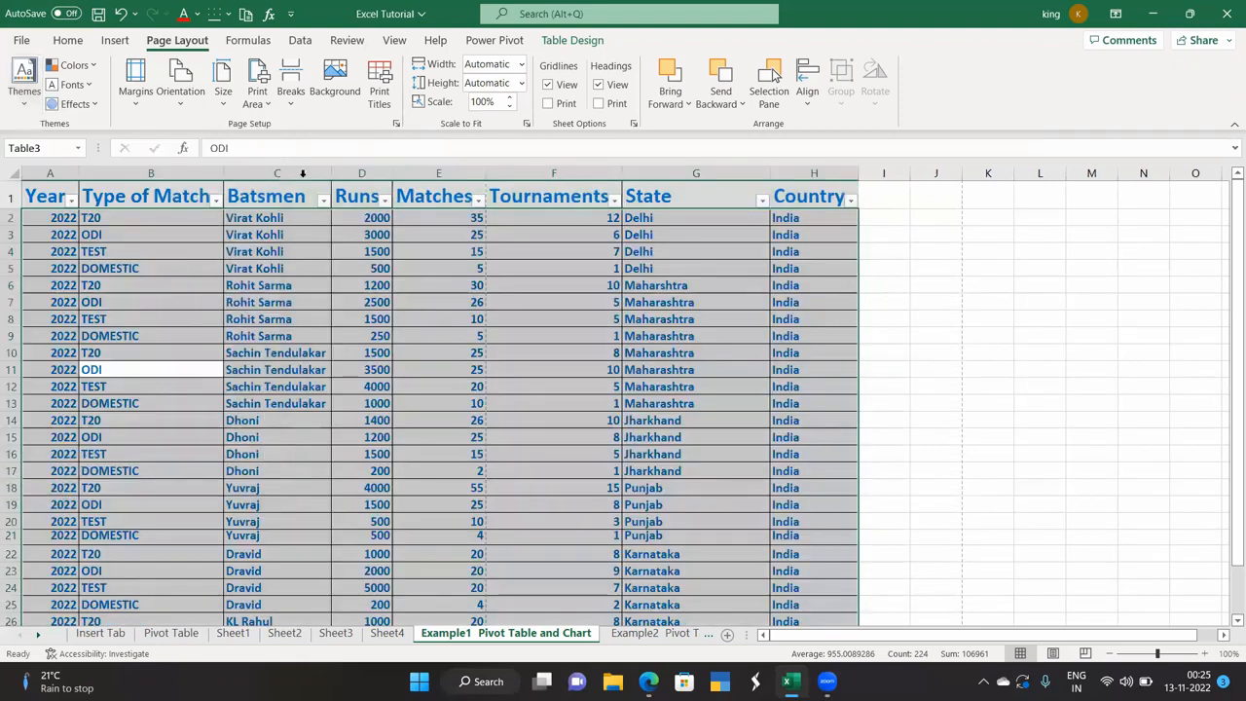
Step: Review the margin presets, the custom page setup settings, and the orientation and paper size options without changing them
left_click(135, 86)
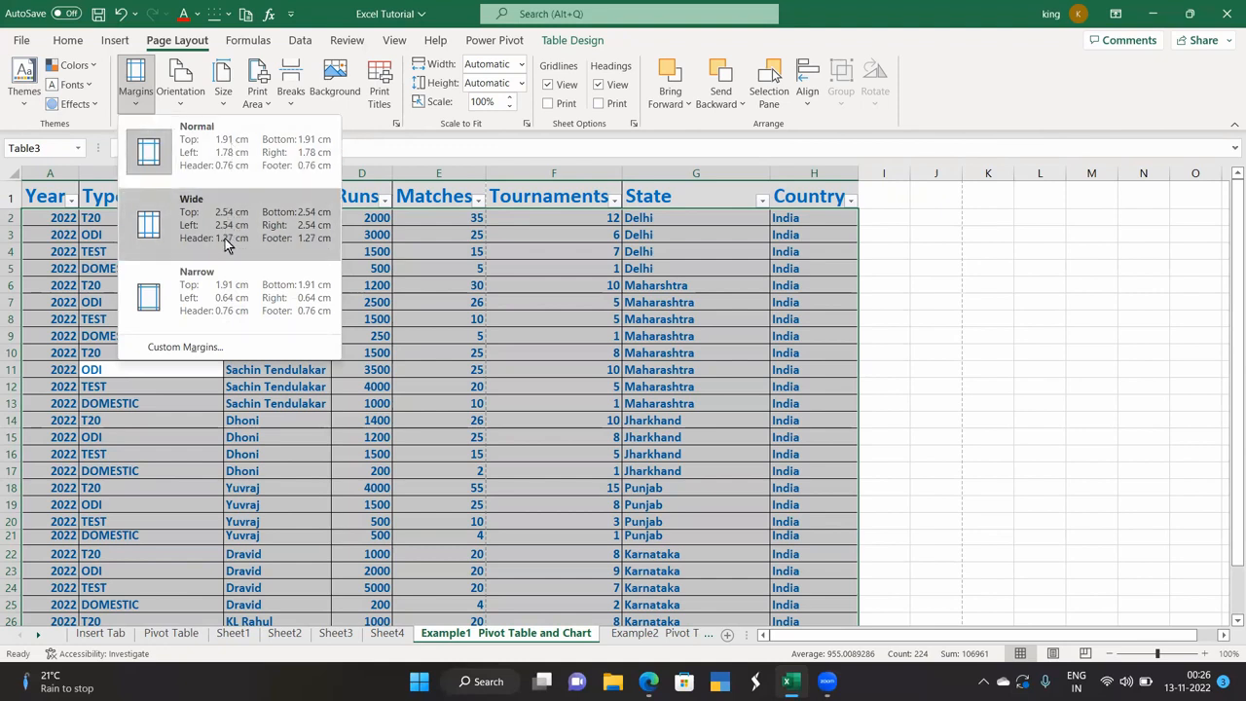
left_click(215, 343)
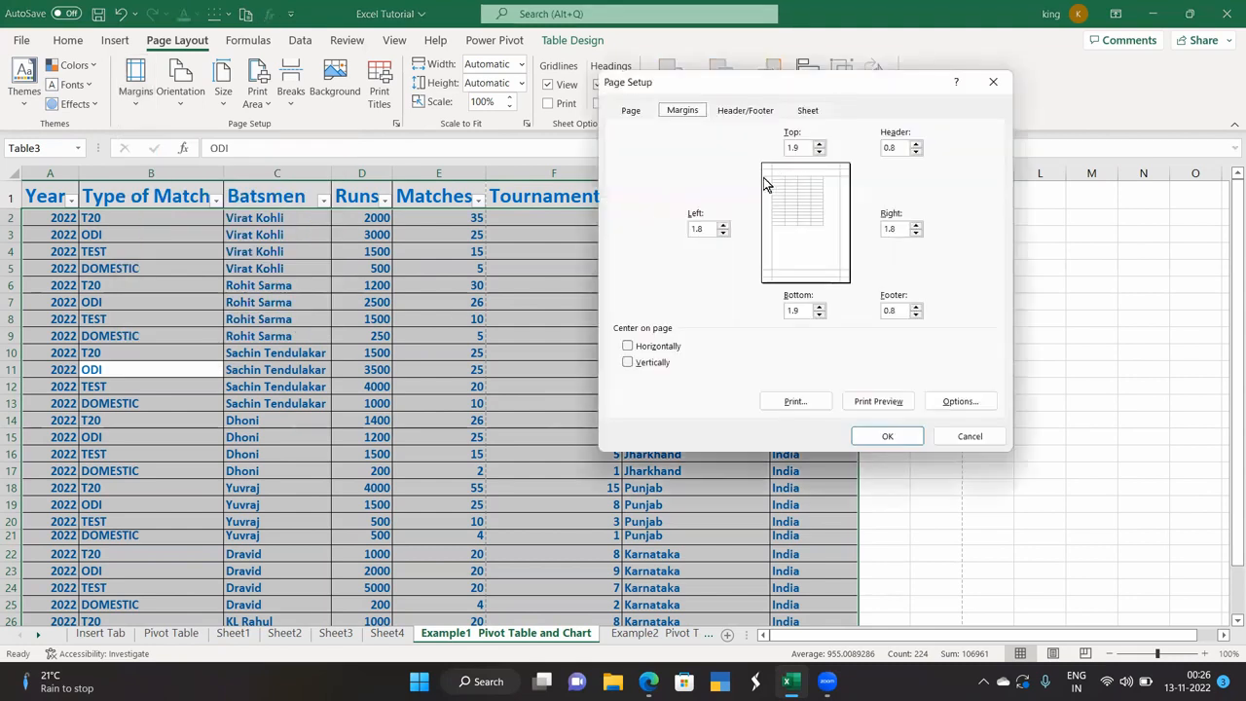
left_click(760, 112)
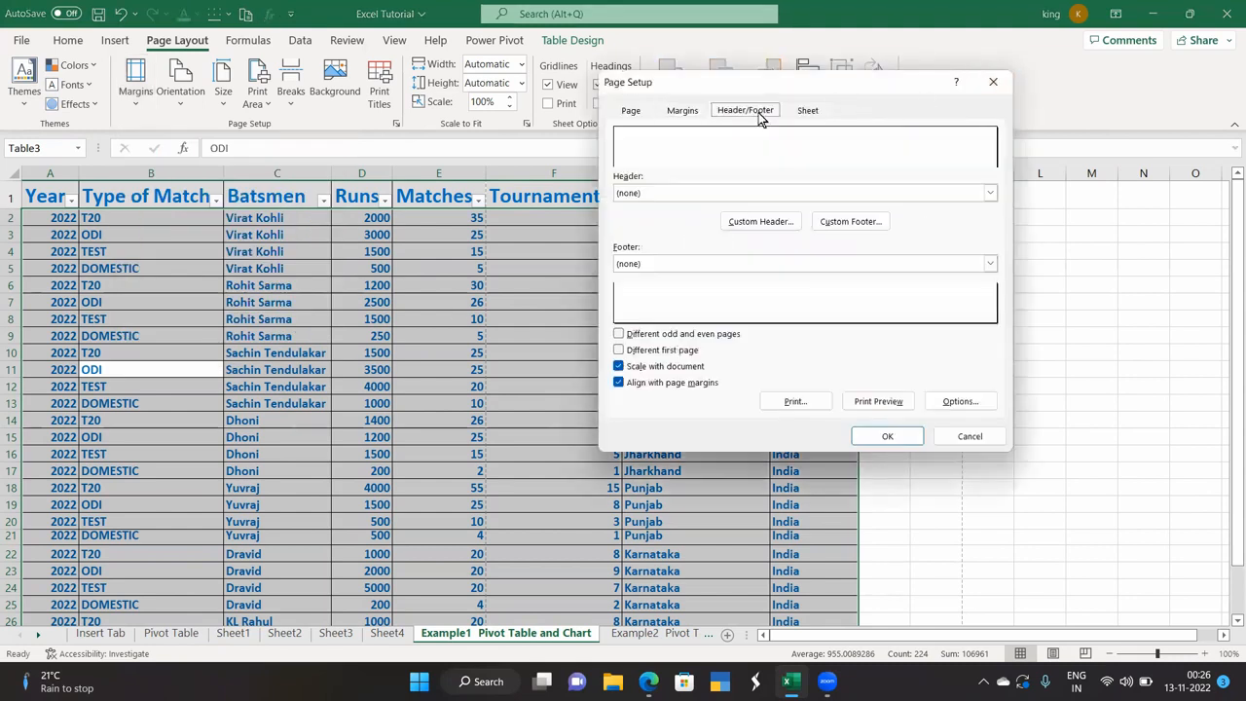
left_click(629, 114)
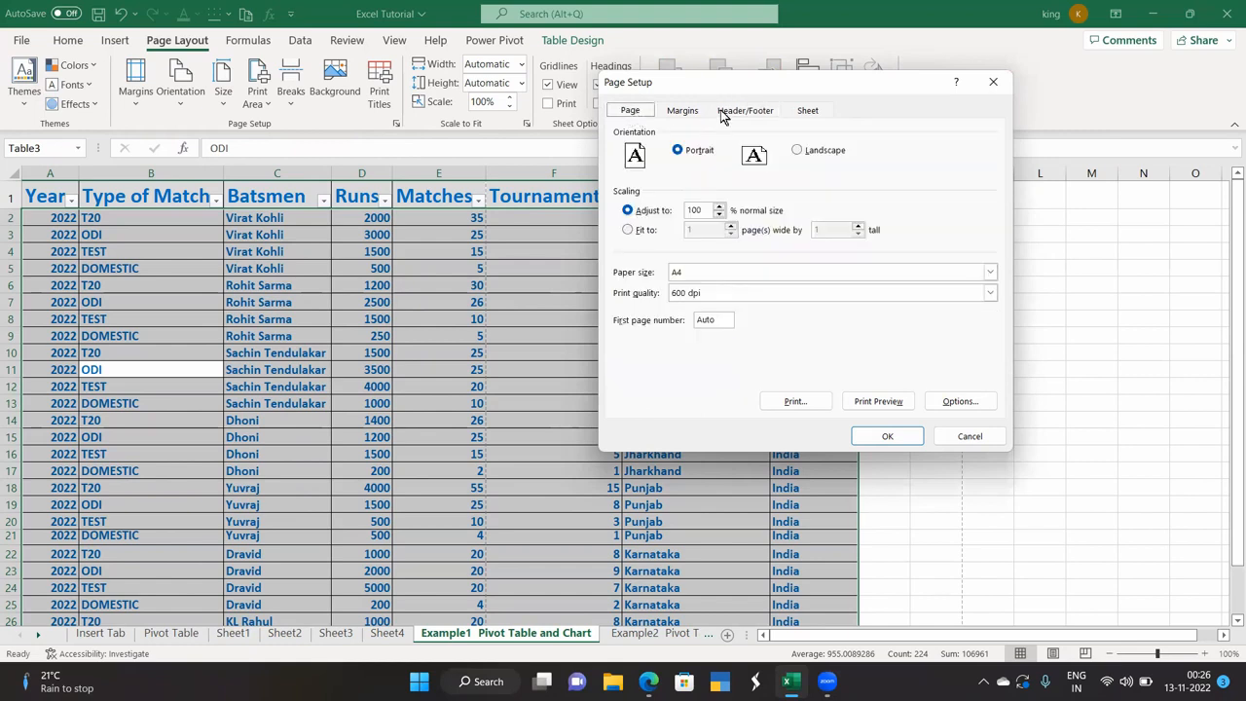
left_click(997, 82)
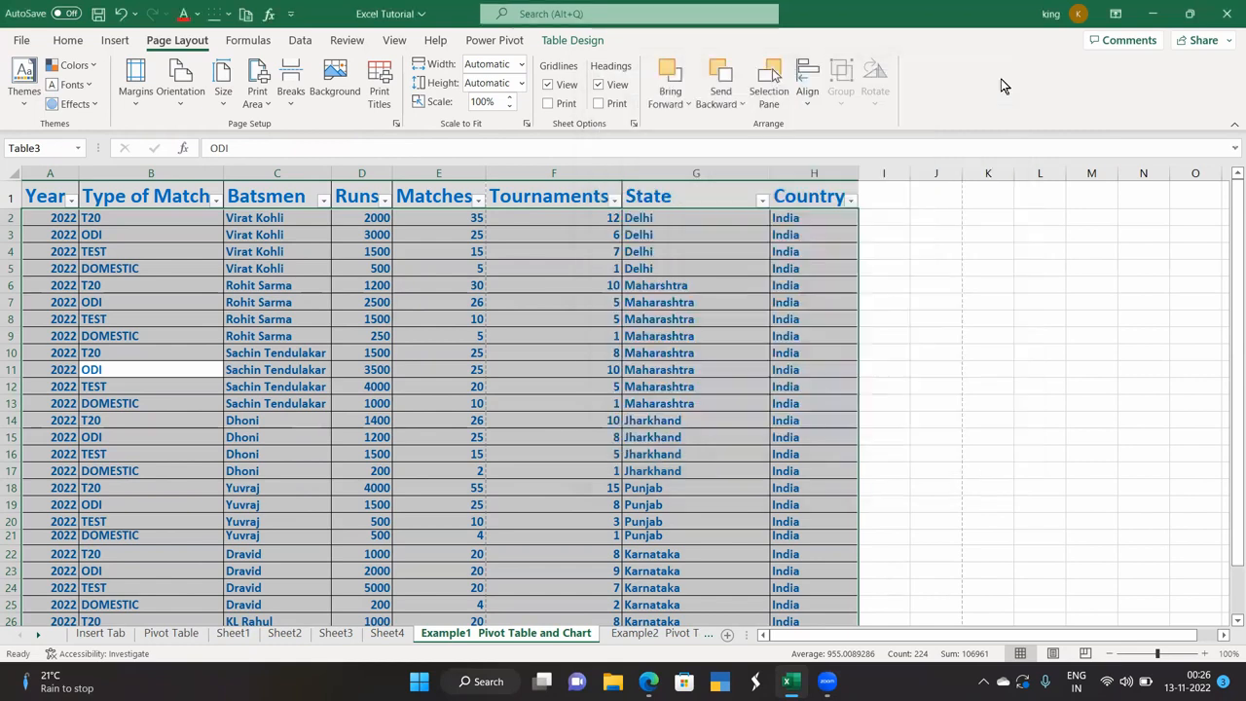
left_click(180, 95)
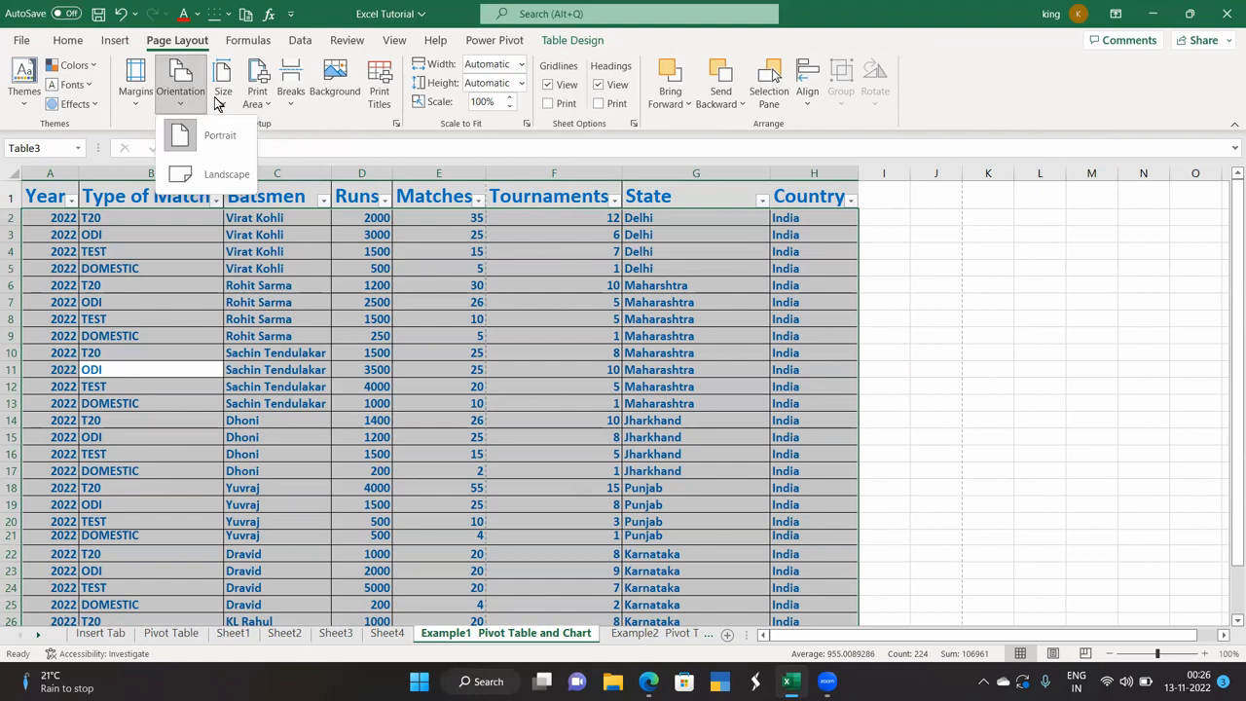
left_click(221, 97)
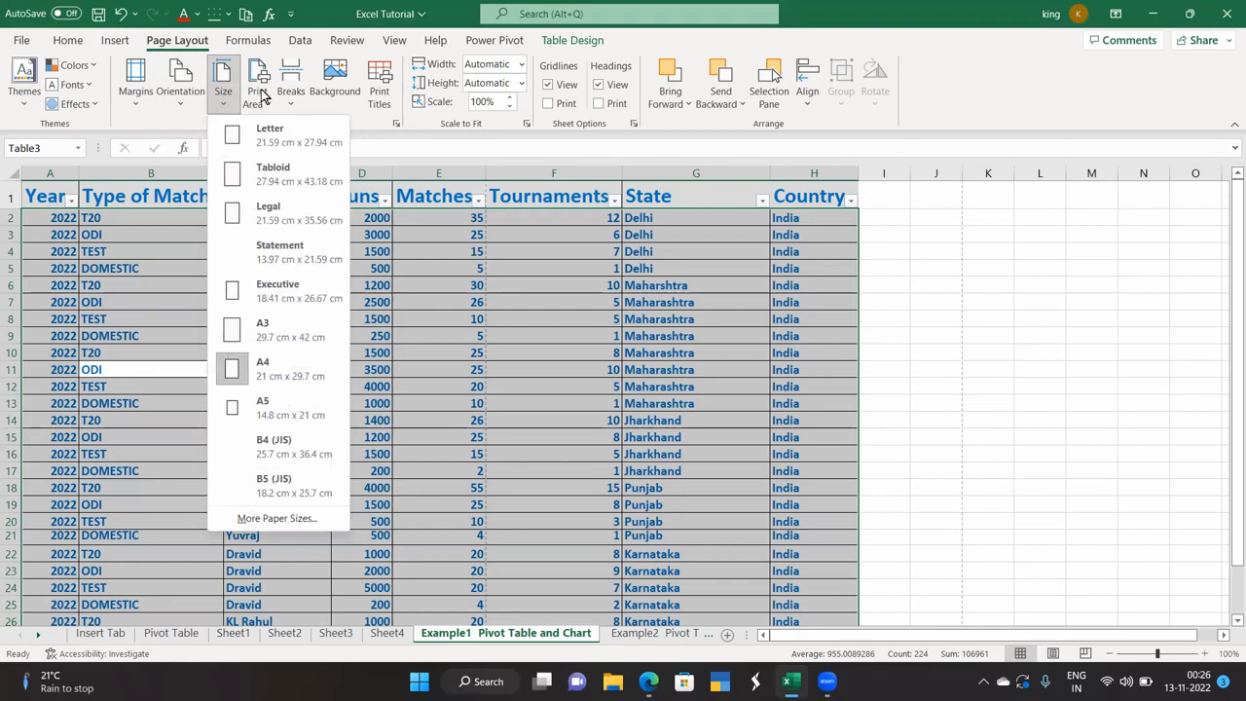
Step: Replace the sheet's print area with range A1:H7, then check the result in the print preview and return to the sheet
left_click(259, 103)
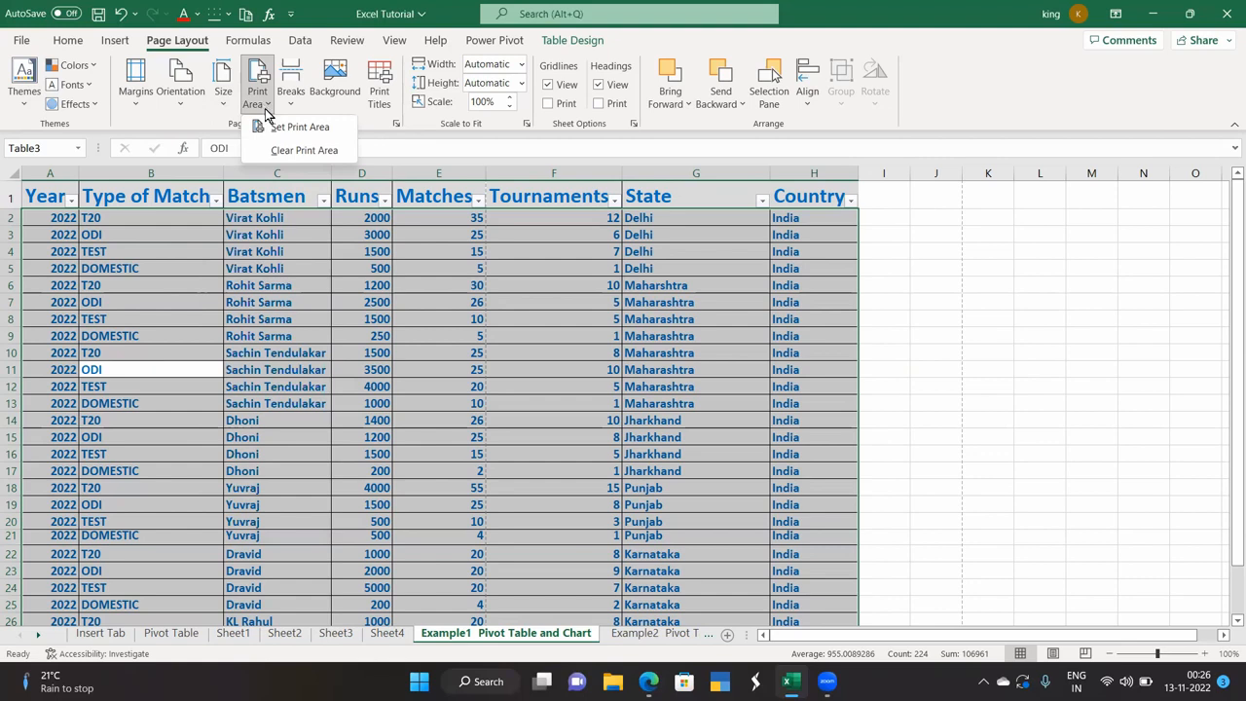
left_click(300, 150)
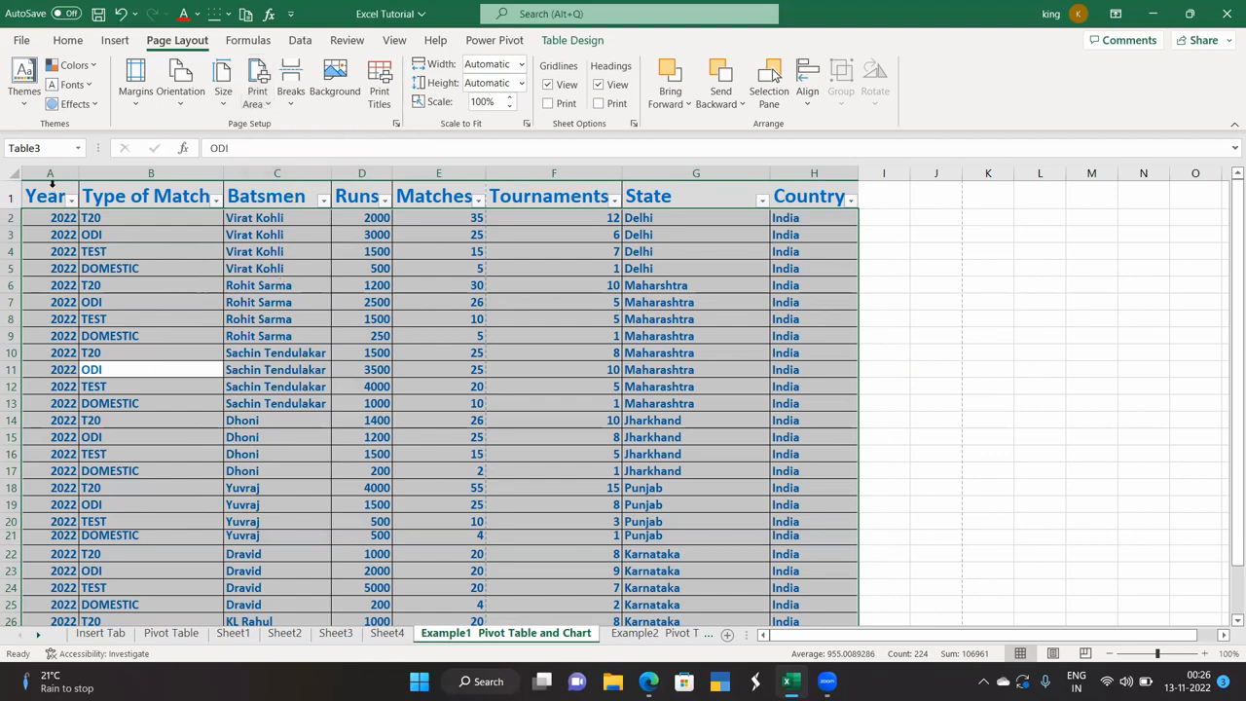
left_click_drag(50, 197, 808, 298)
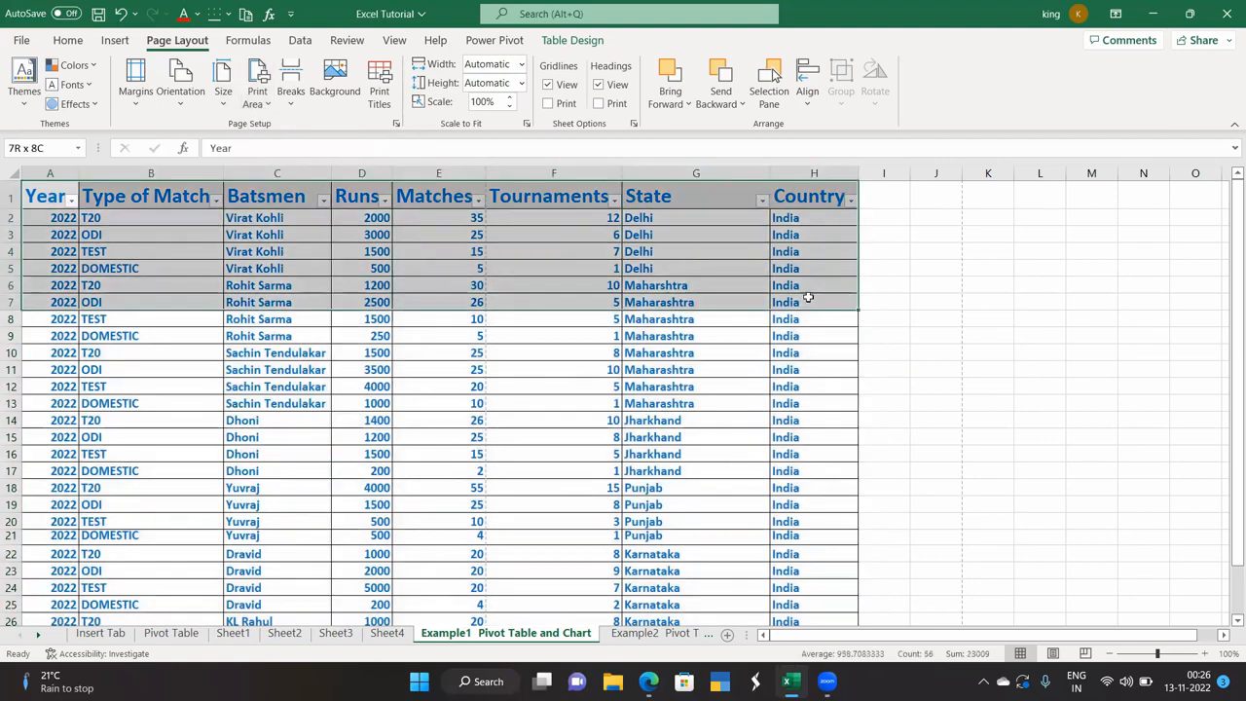
left_click(257, 92)
left_click(255, 124)
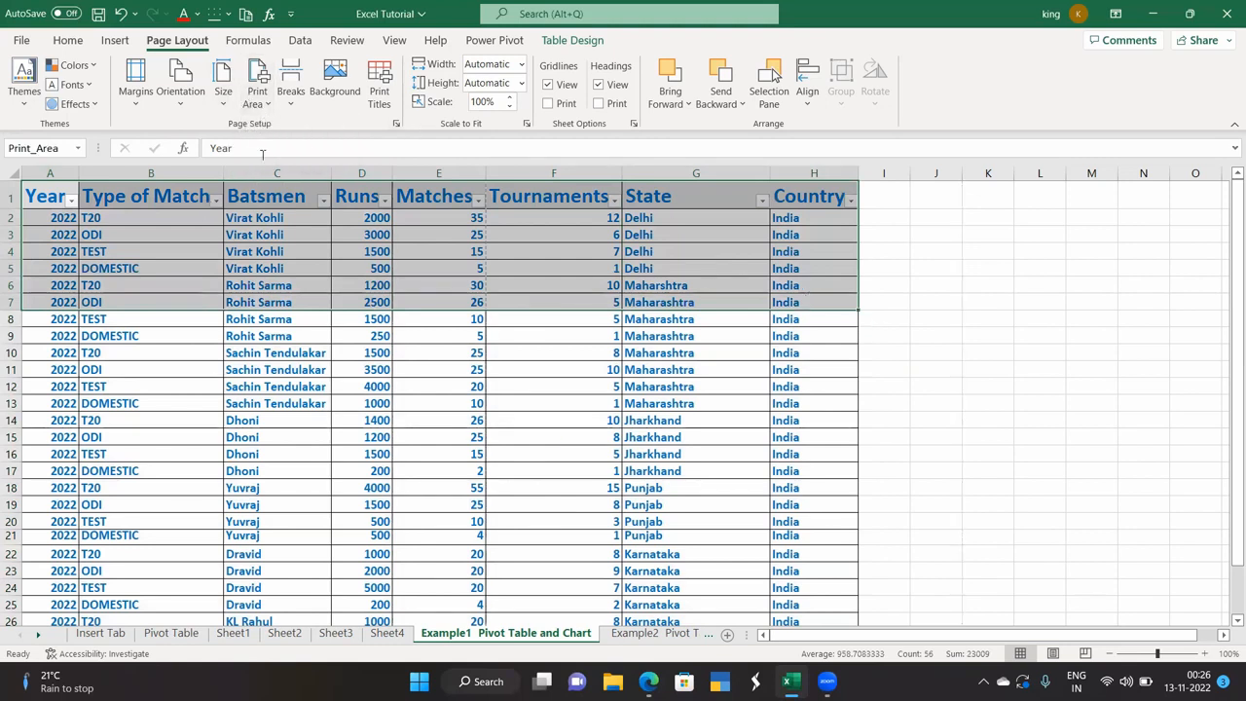
key("ctrl+p")
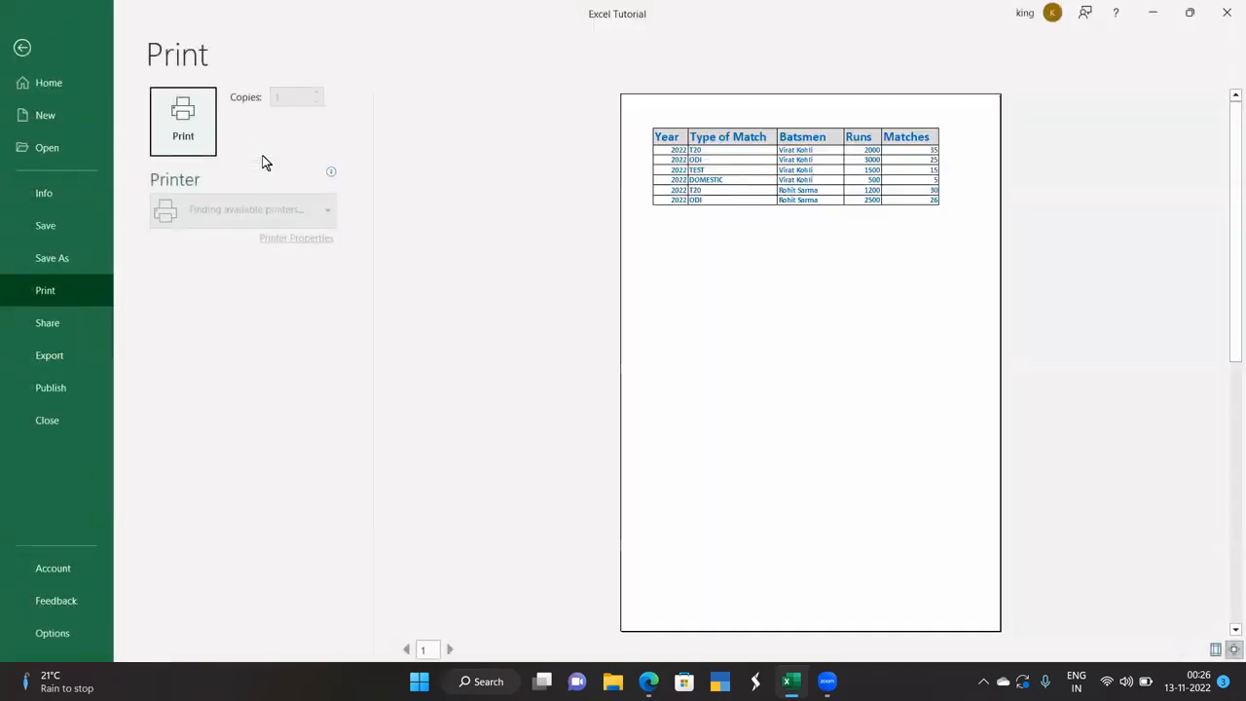
left_click(21, 47)
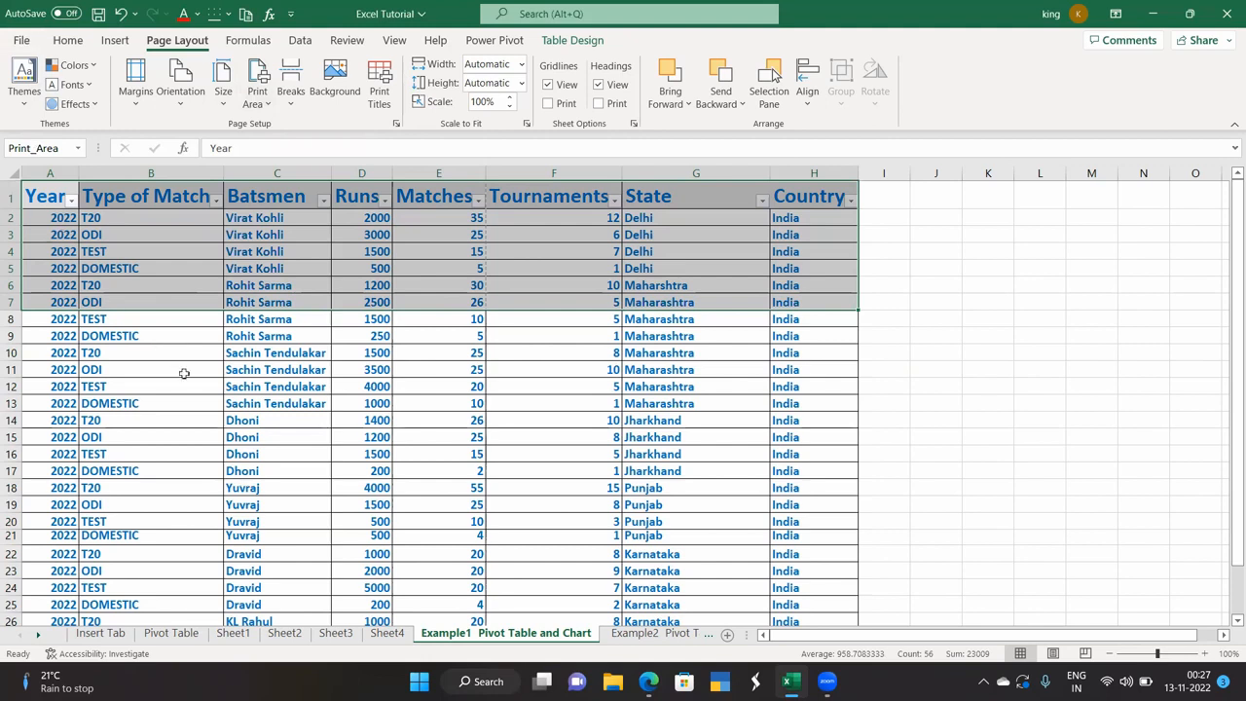
left_click(290, 103)
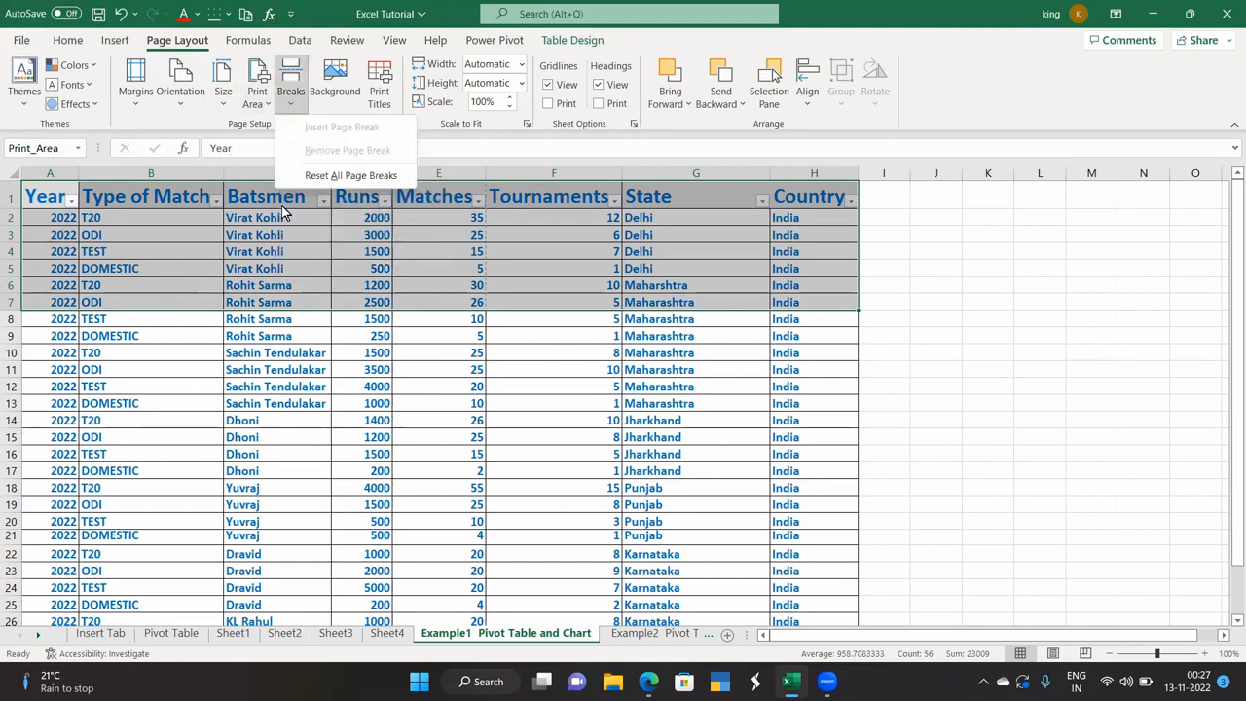
left_click(311, 346)
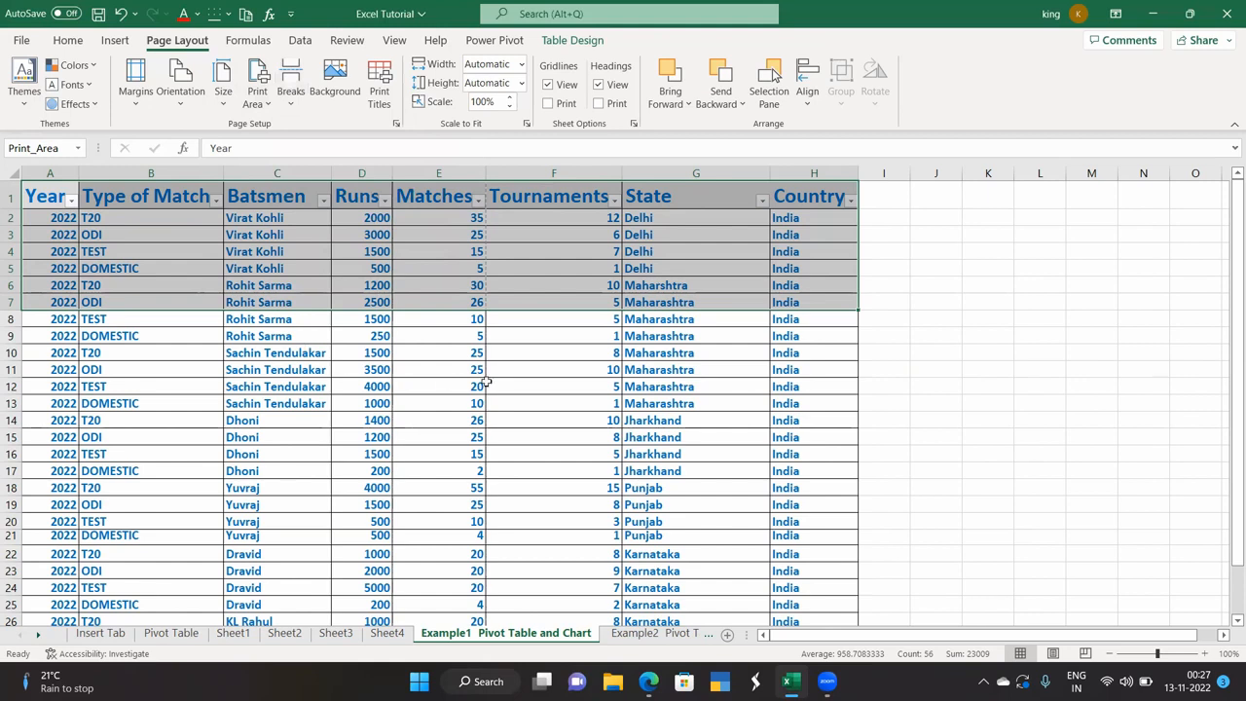
scroll(485, 380, "down", 6)
scroll(485, 380, "up", 5)
scroll(485, 379, "up", 2)
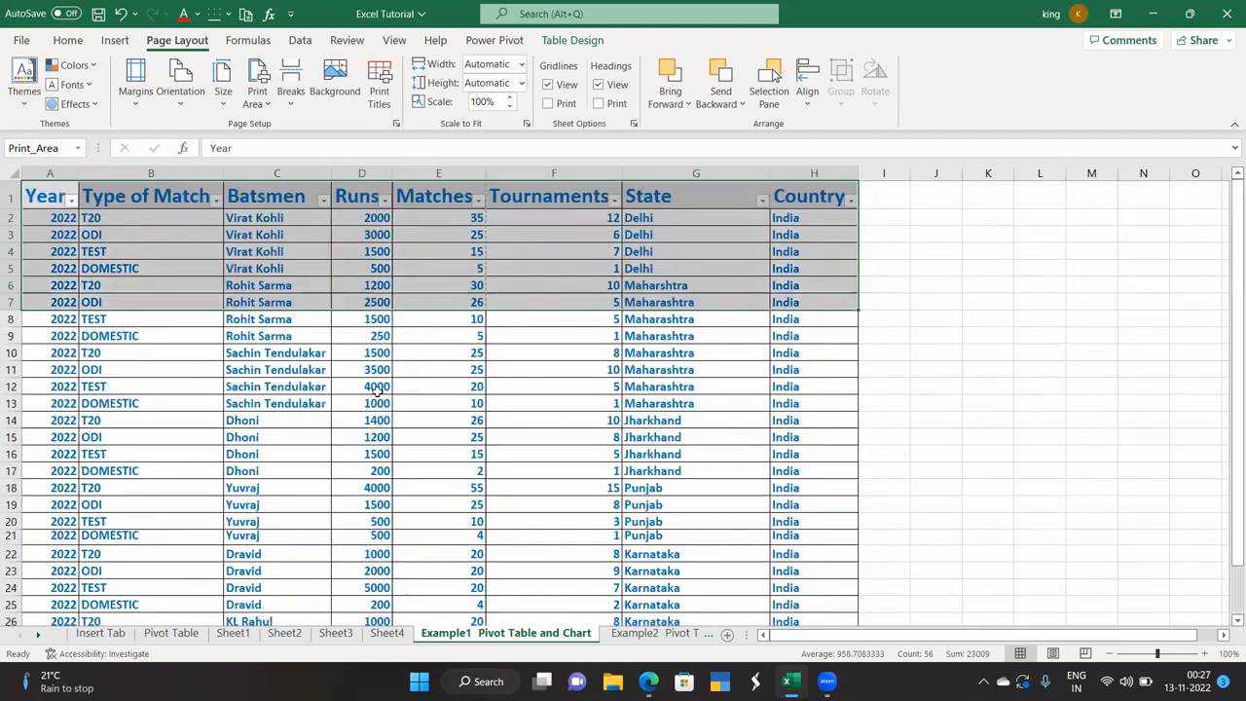
left_click(379, 390)
left_click(152, 266)
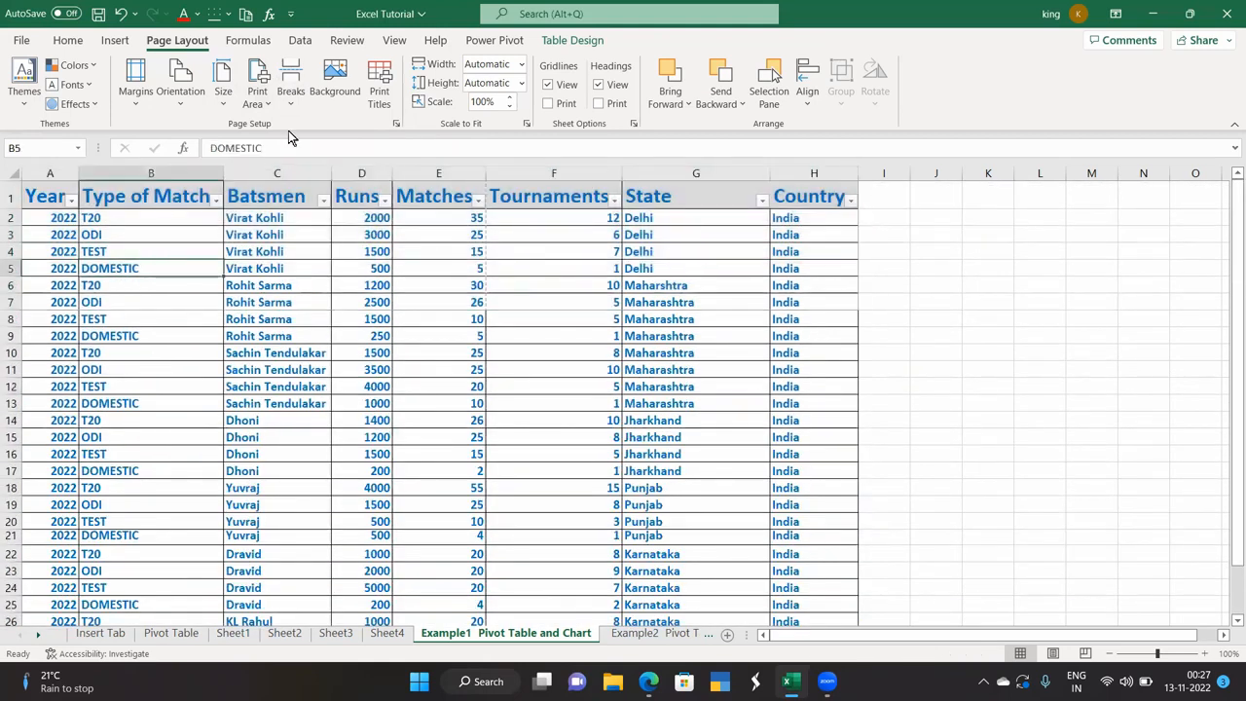
left_click(291, 97)
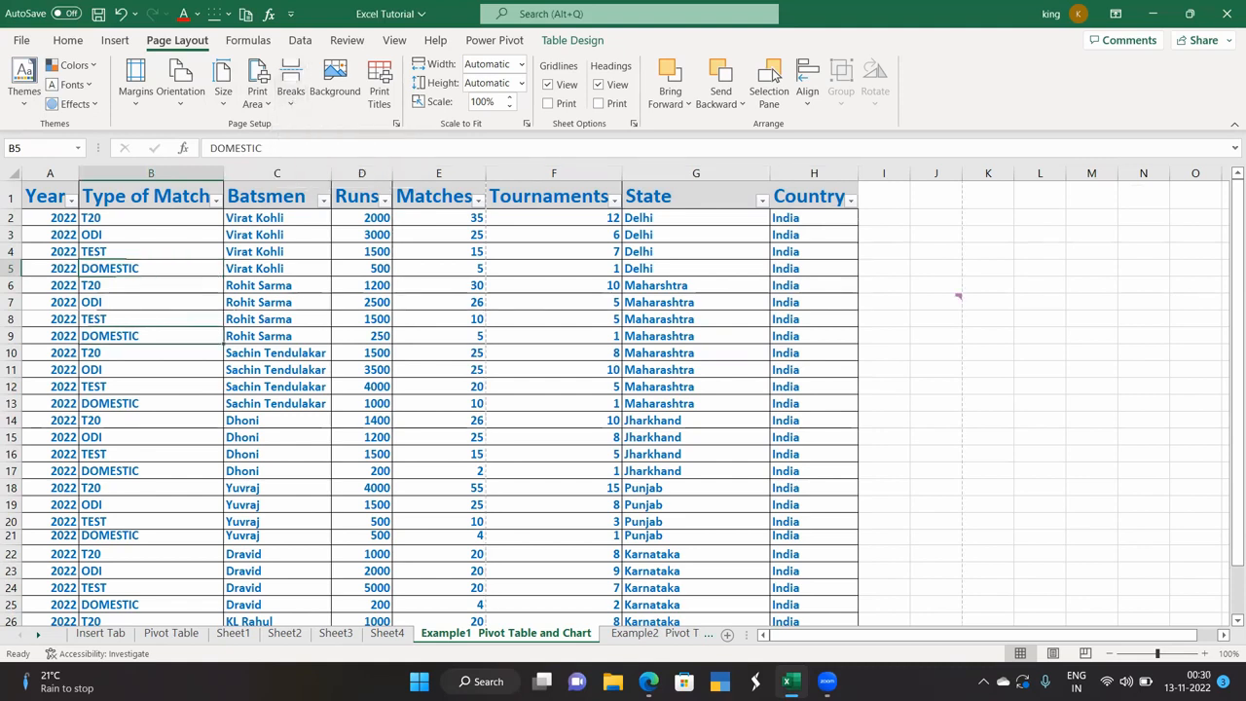
Step: Check how the full table is laid out in the print preview and return to the sheet
left_click(22, 40)
left_click(45, 292)
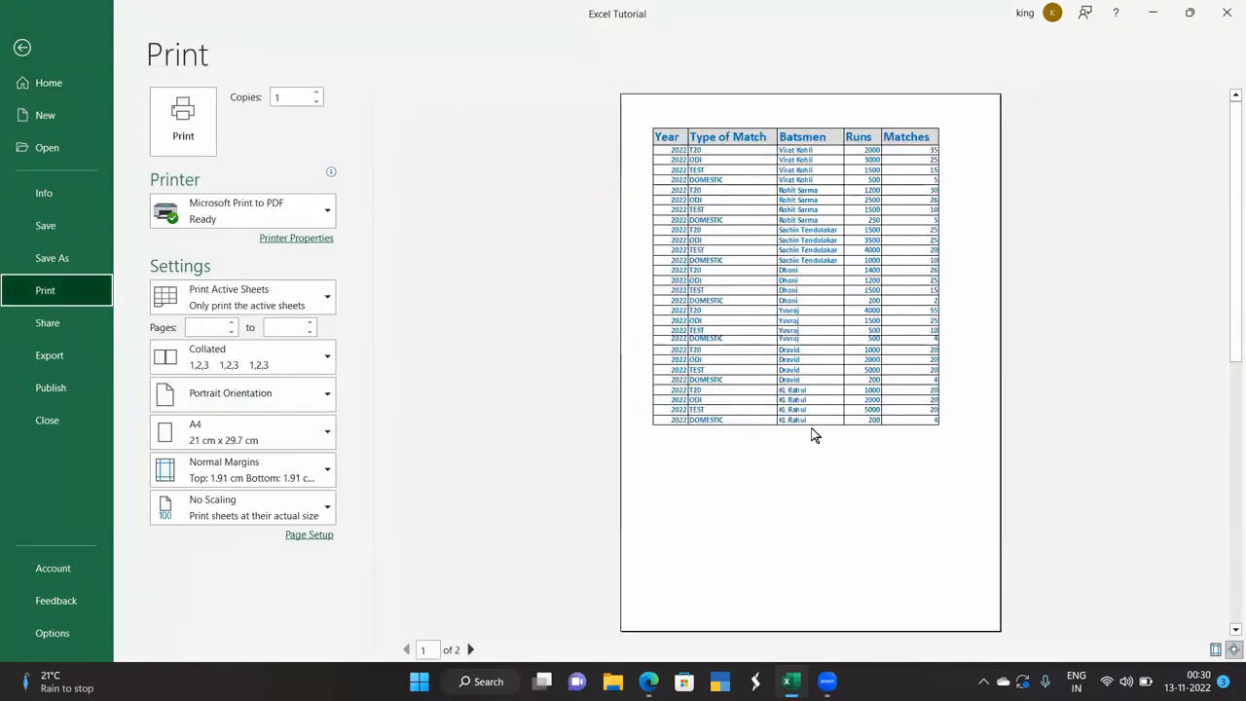
left_click(23, 48)
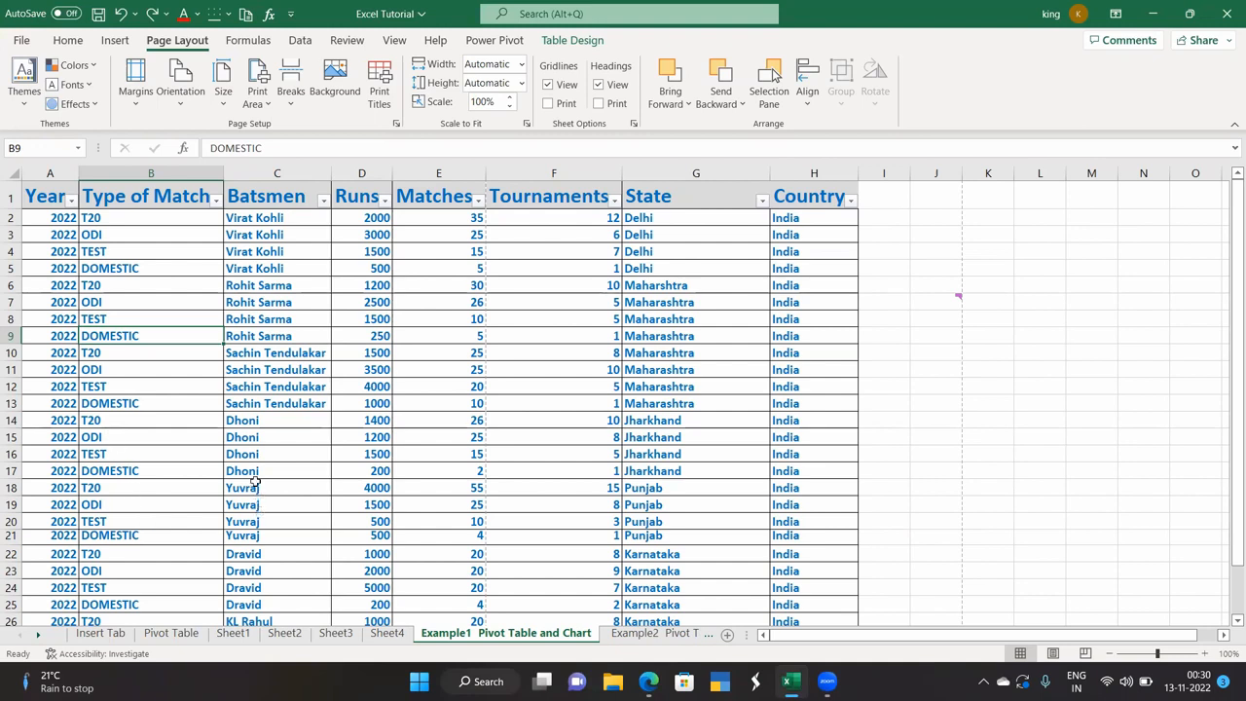
Step: Insert a page break at cell E17, in the Matches column of the last Dhoni row
left_click(186, 472)
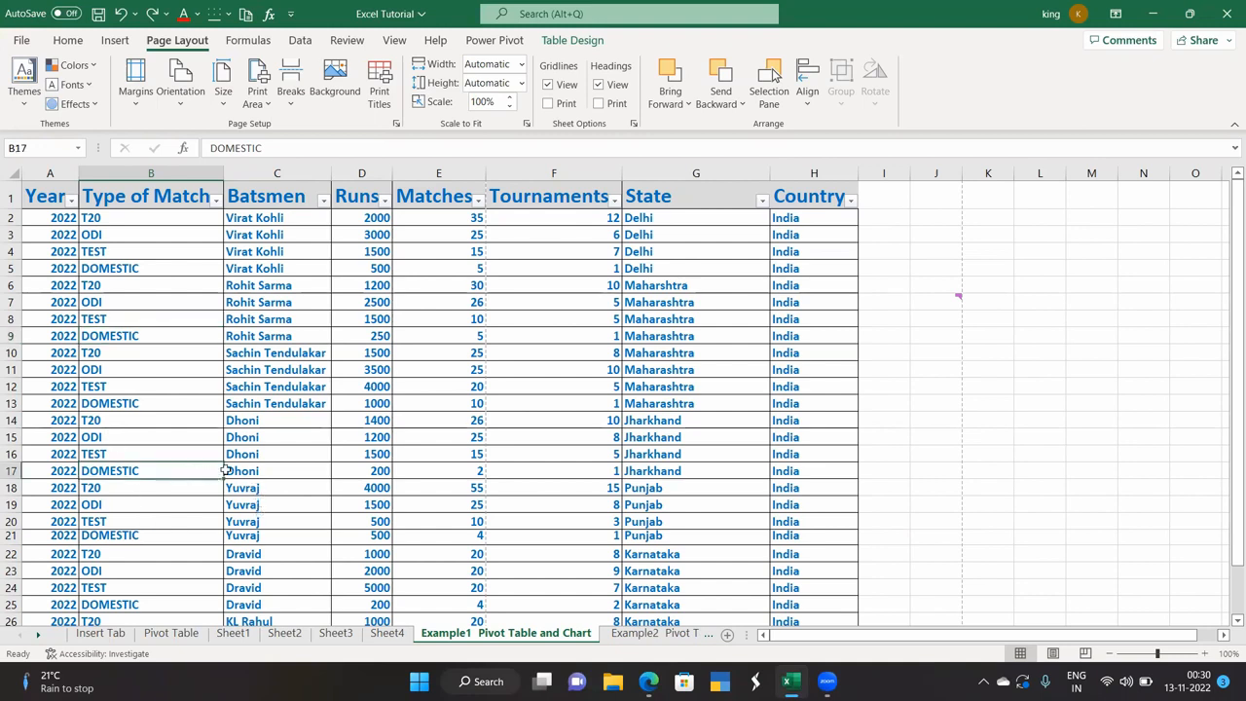
left_click(262, 465)
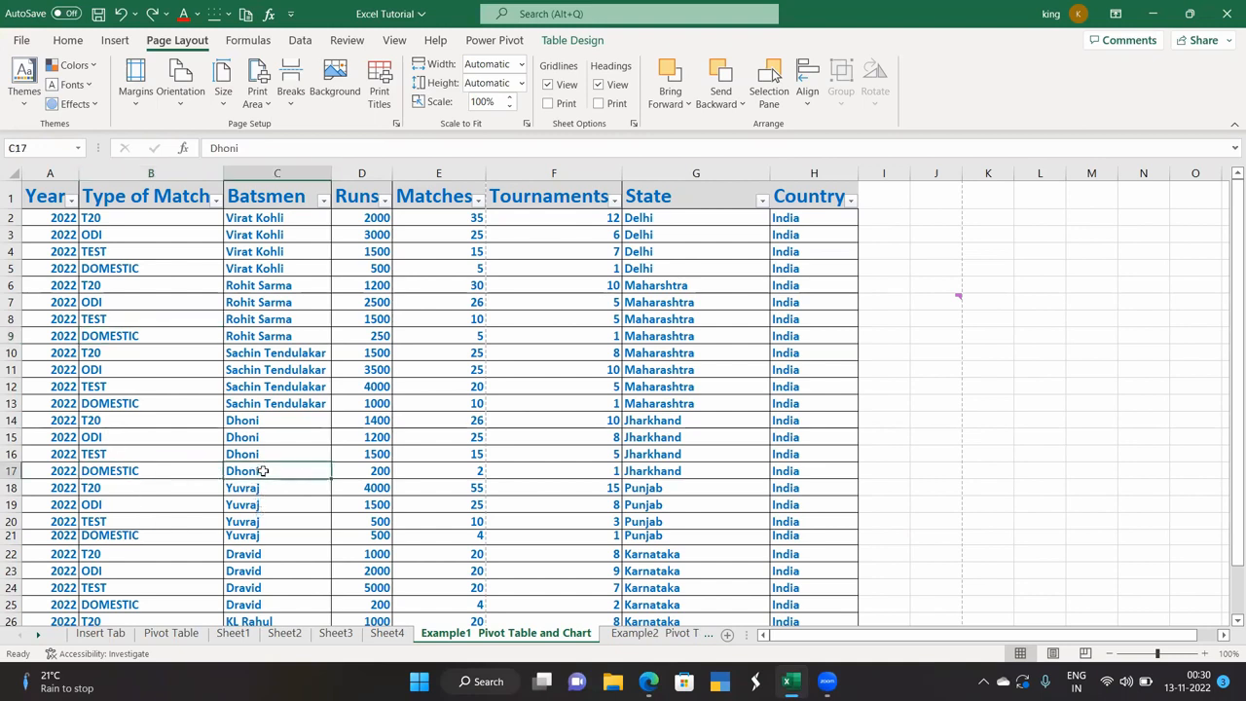
left_click(433, 468)
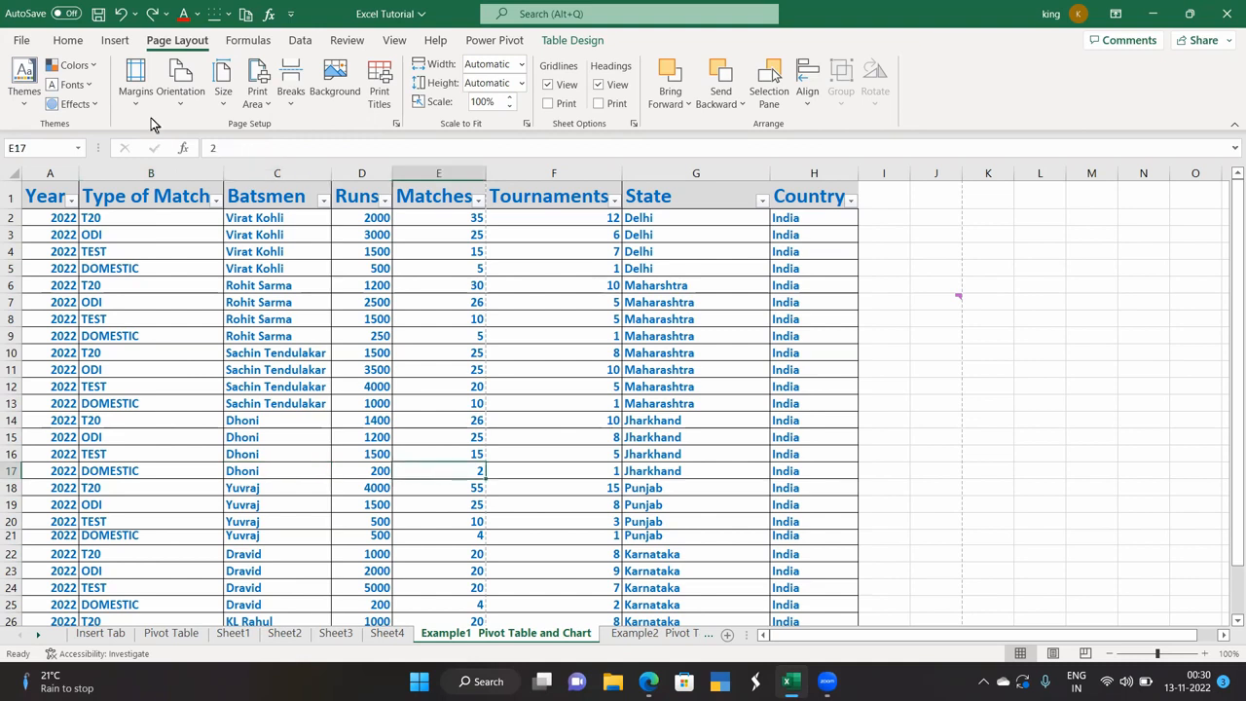
left_click(292, 98)
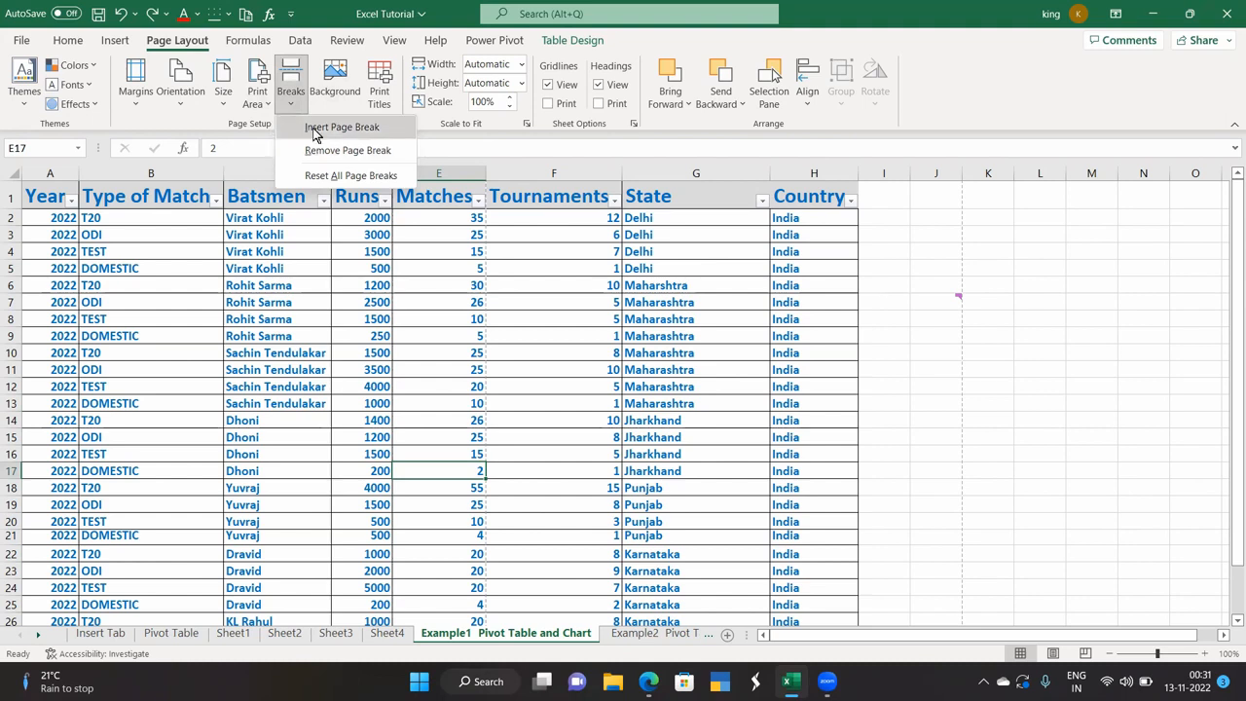
left_click(314, 130)
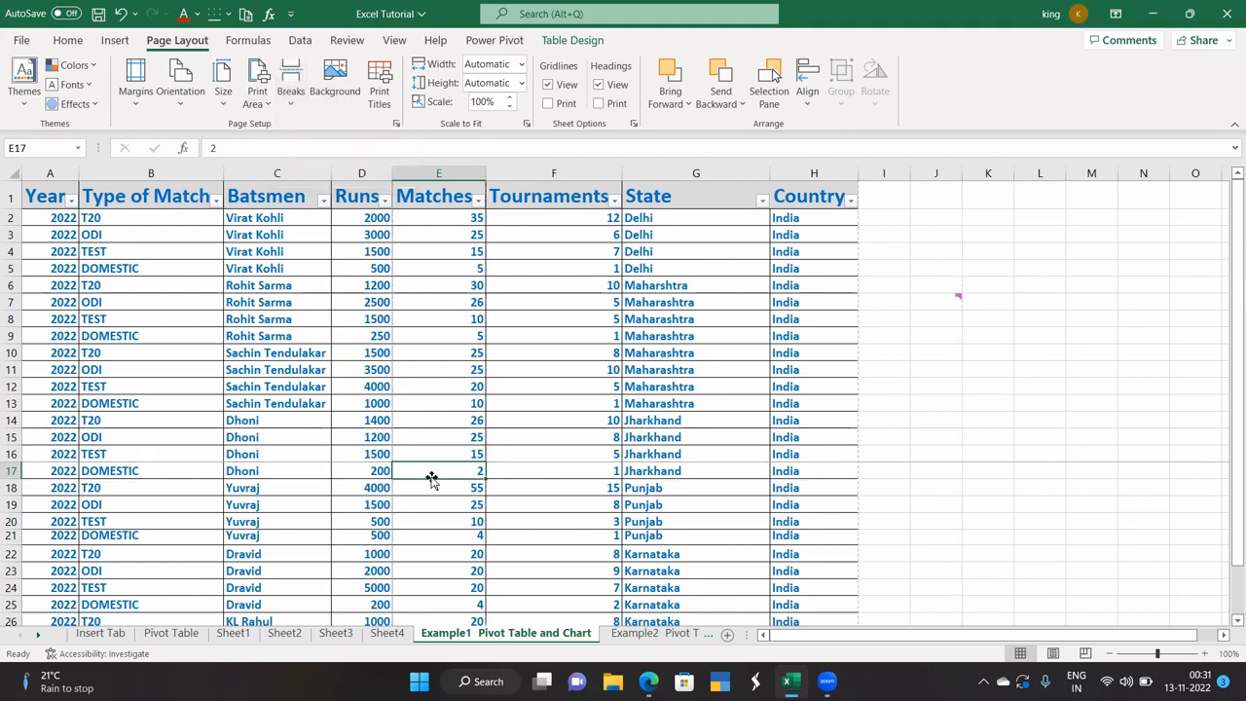
Step: Check the page break's effect on the first printed page in the print preview and return to the sheet
left_click(22, 41)
left_click(58, 293)
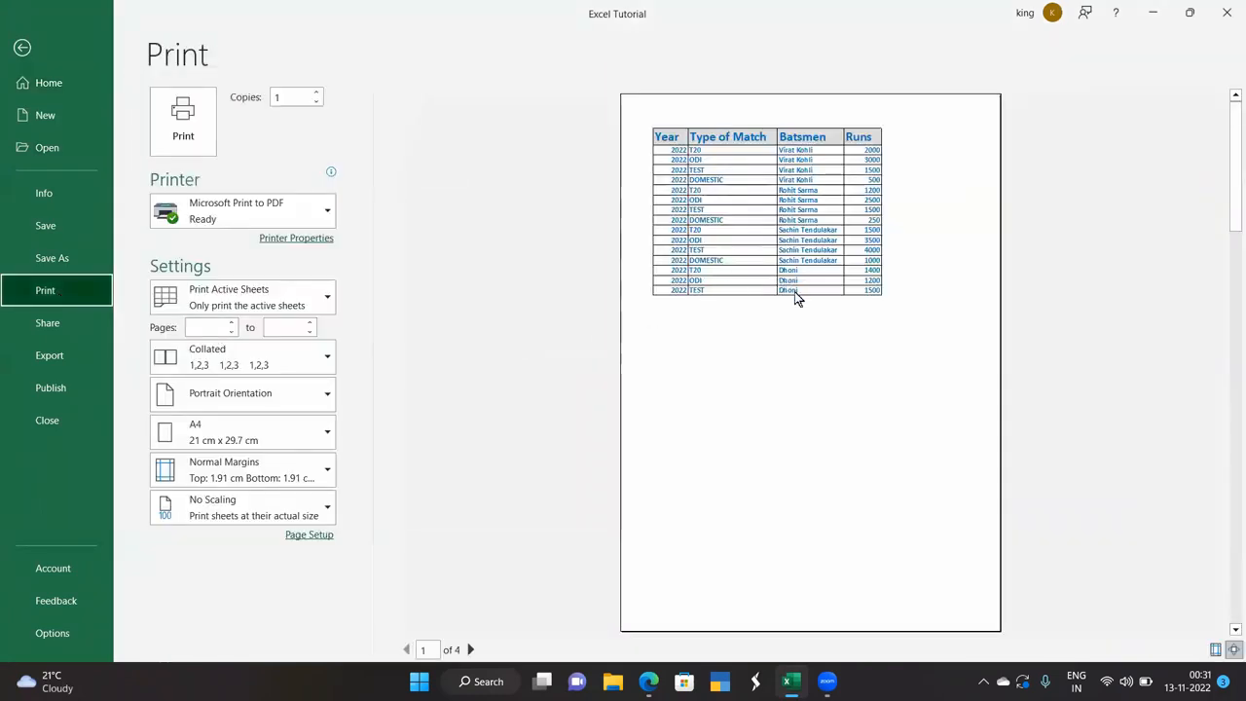
left_click(23, 49)
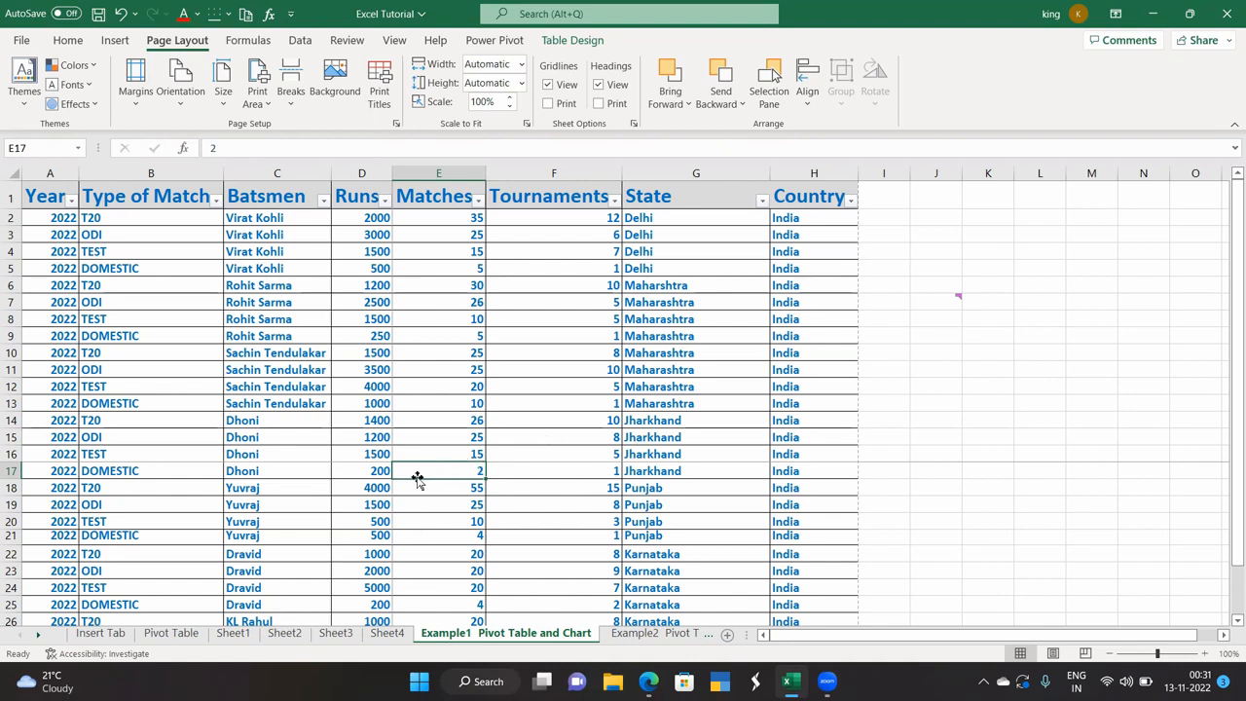
Step: Select row 17 to examine where the page break splits the table, and reopen the print preview to compare
left_click(9, 471)
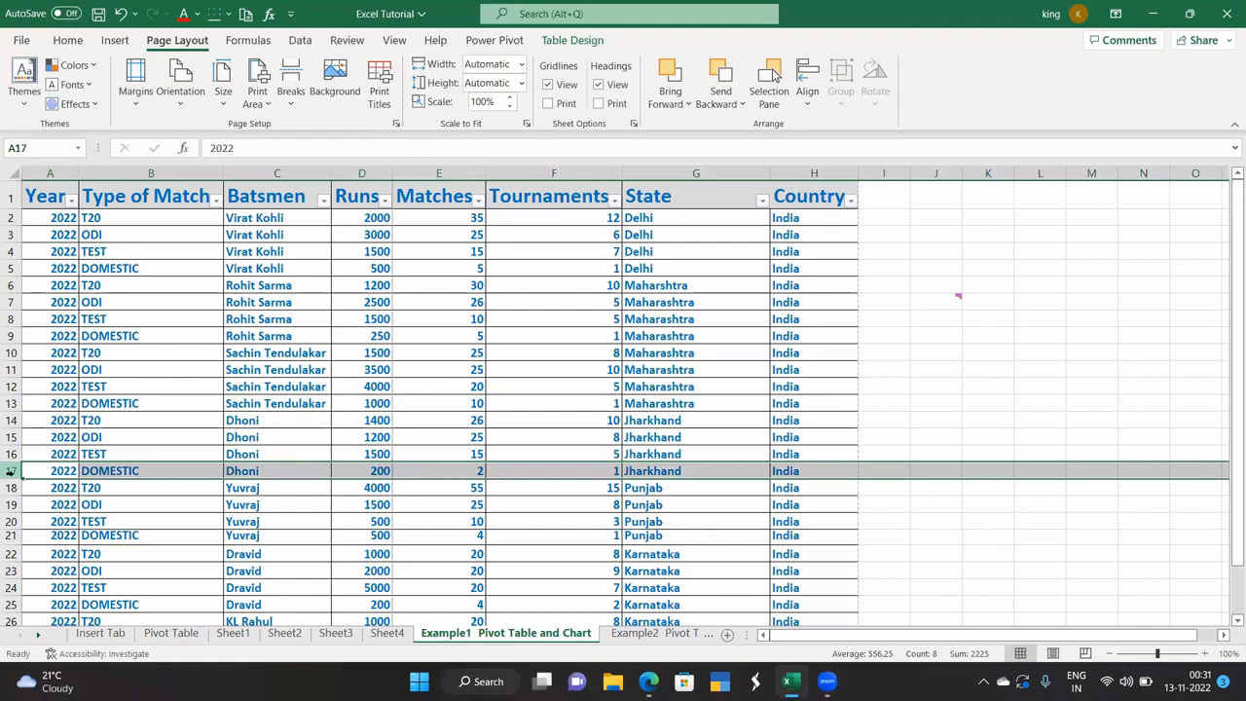
scroll(148, 509, "down", 3)
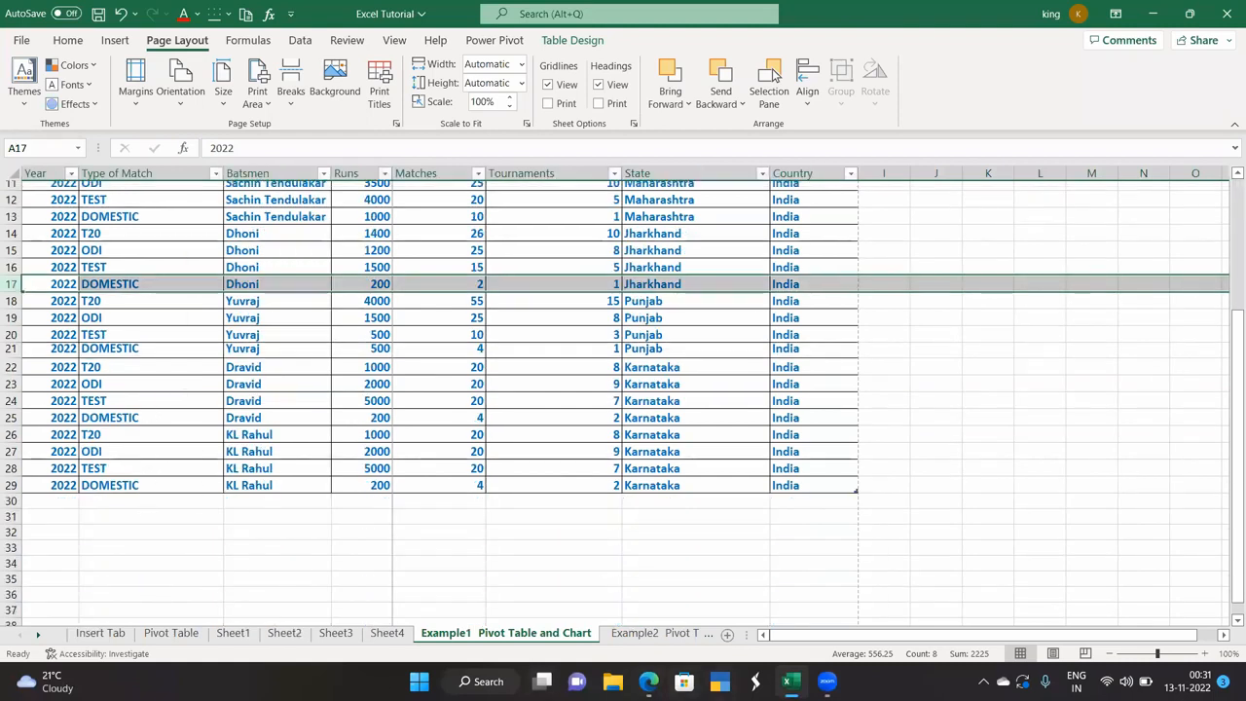
left_click(21, 40)
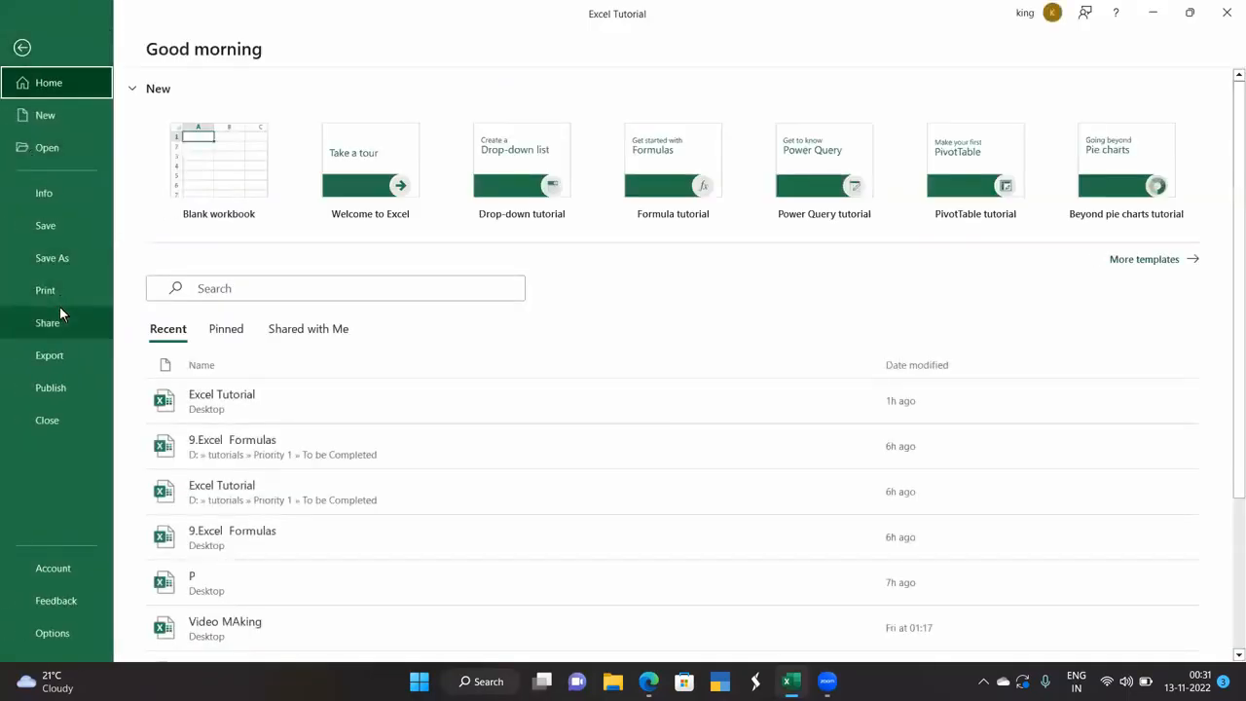
left_click(58, 297)
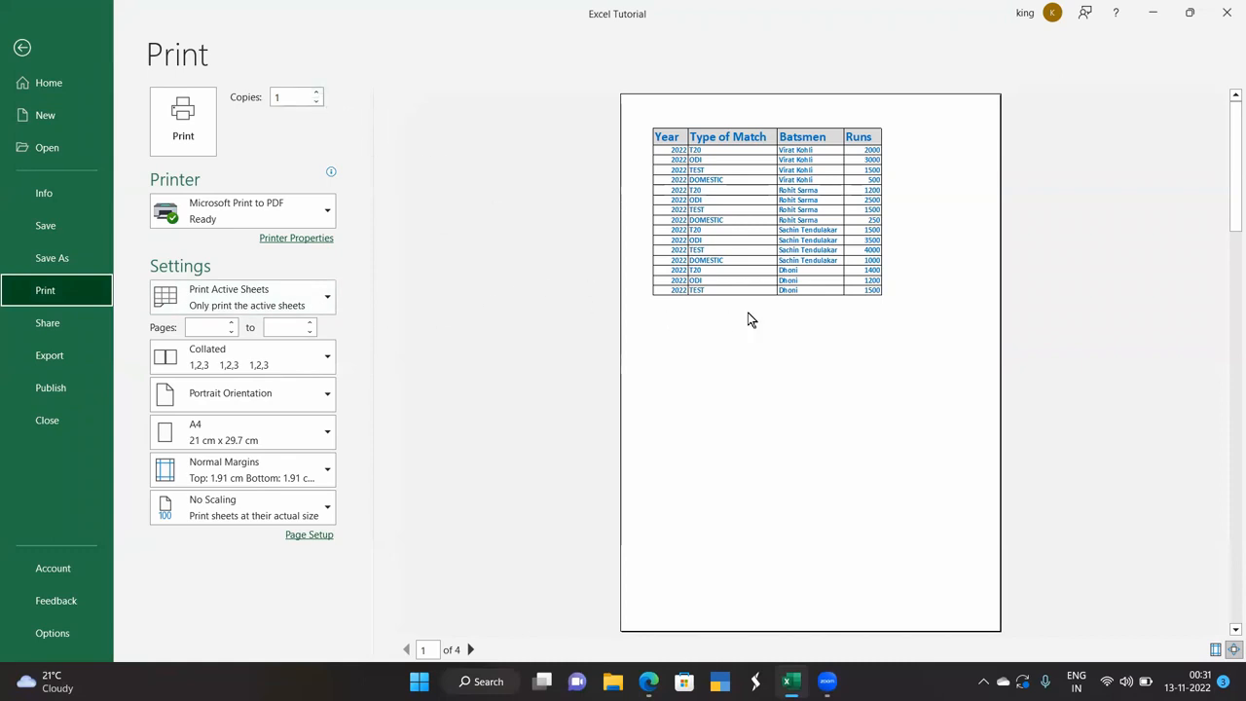
key("Tab")
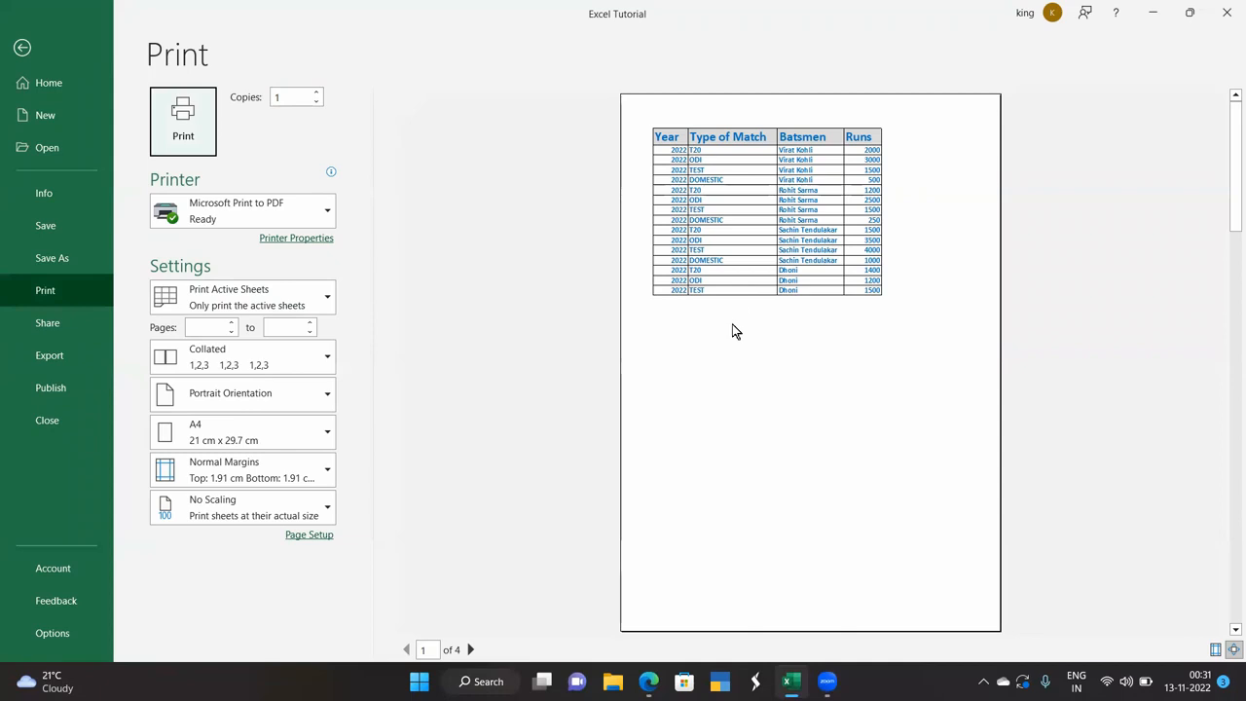
Step: Page through the print preview to compare the first two pages split by the page break, and return to the sheet
left_click(470, 650)
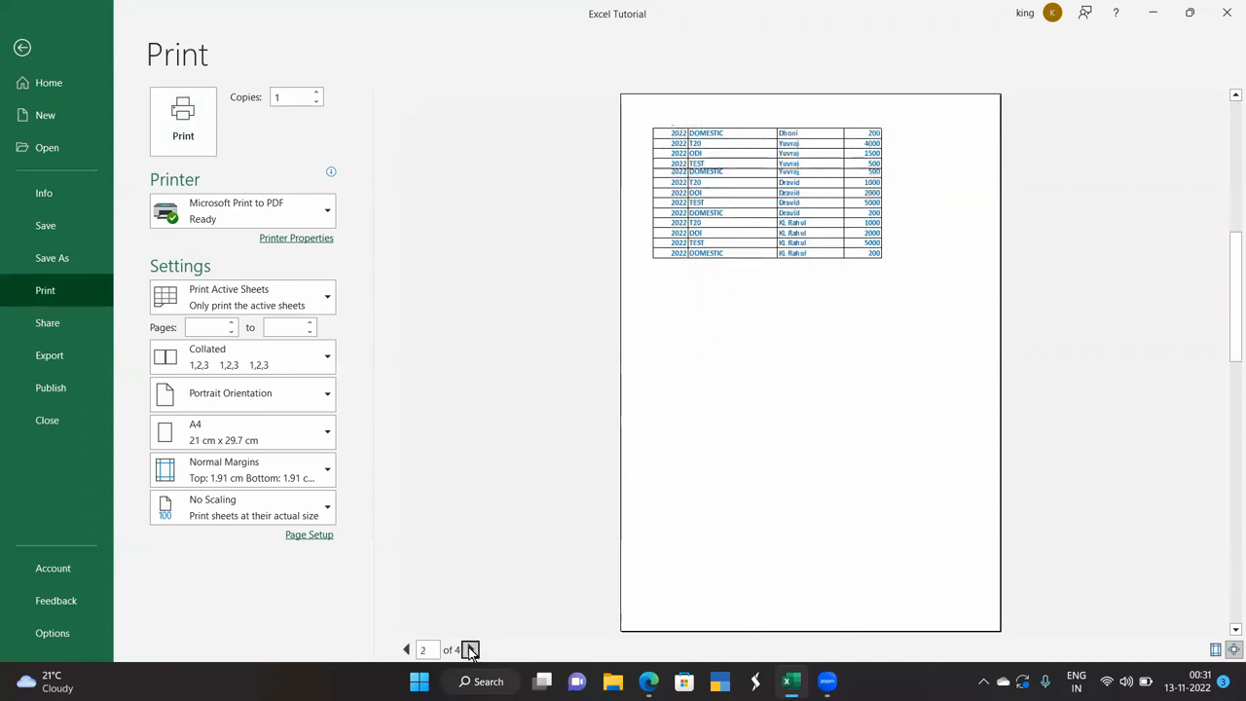
left_click(409, 649)
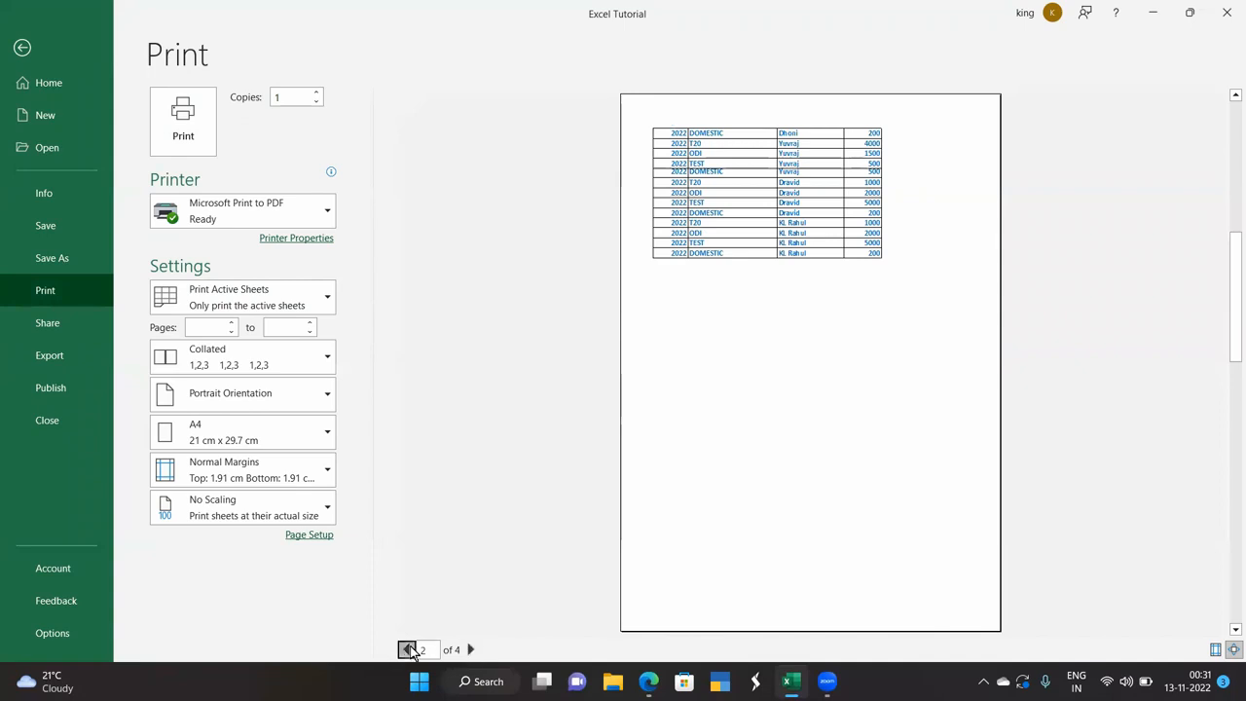
left_click(470, 649)
left_click(25, 48)
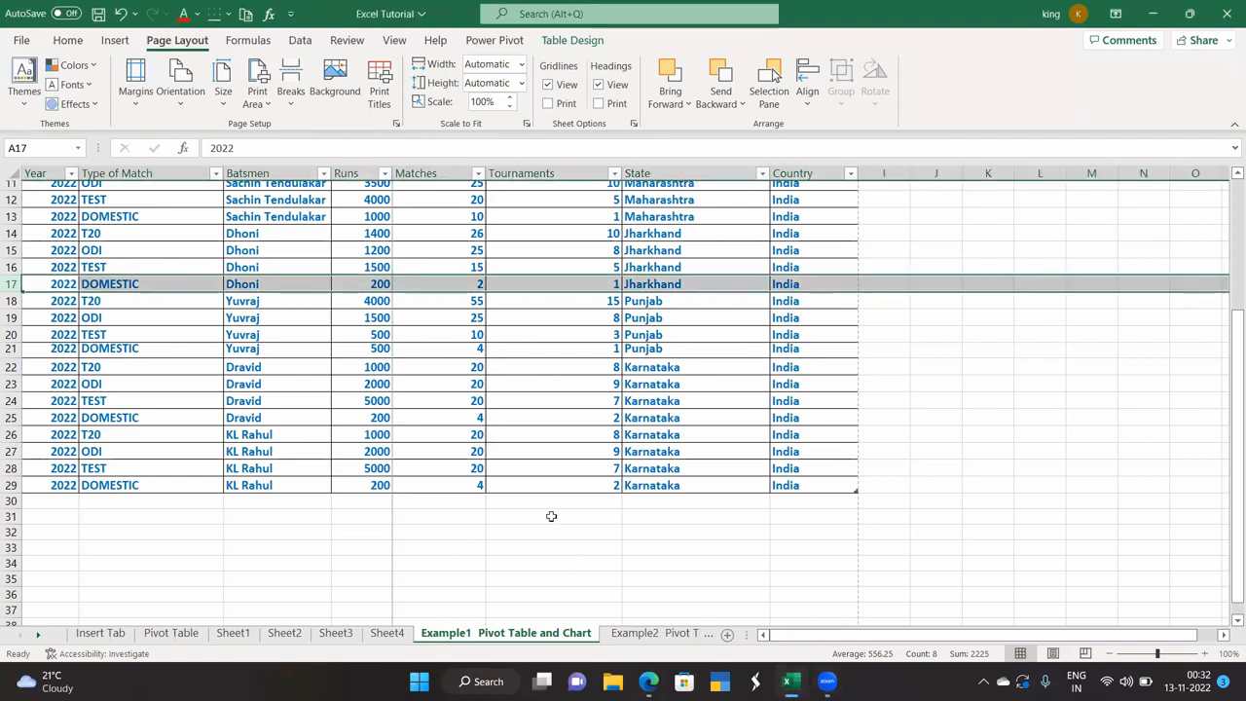
Step: Remove the page break at cell E17 in the Matches column
left_click(429, 281)
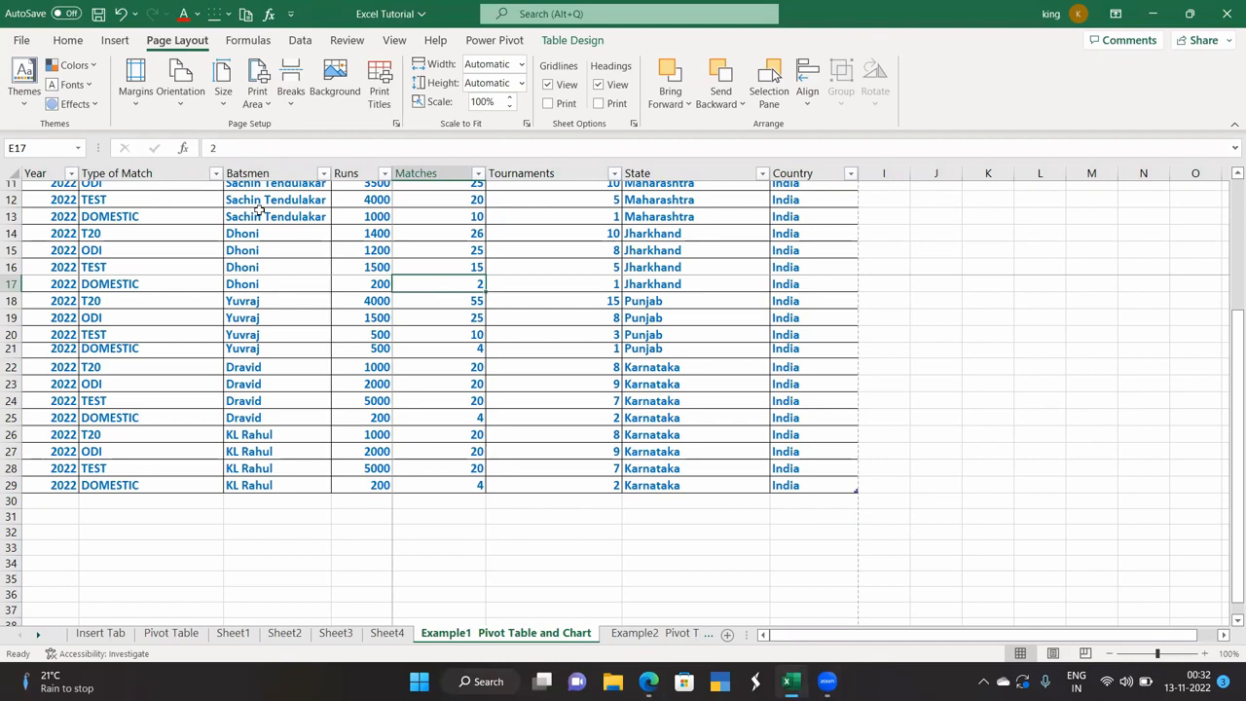
left_click(293, 97)
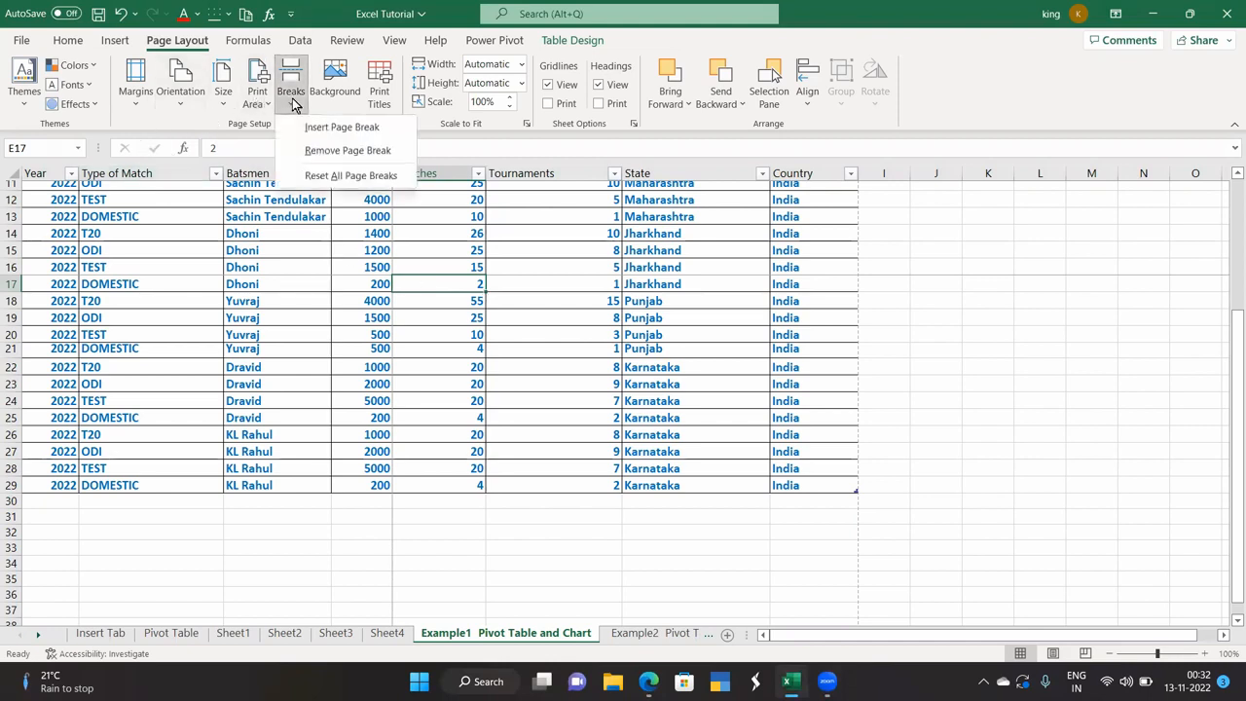
left_click(320, 151)
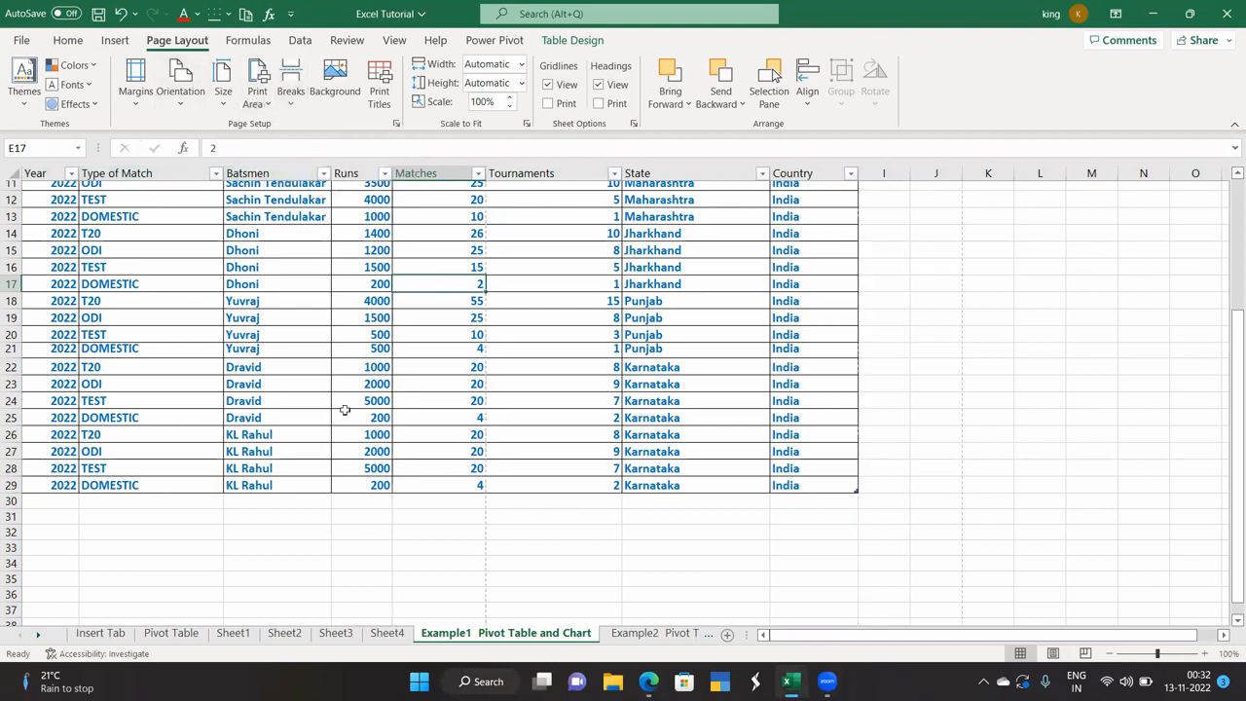
Step: Check the first page in the print preview without the manual page break and return to the sheet
left_click(394, 524)
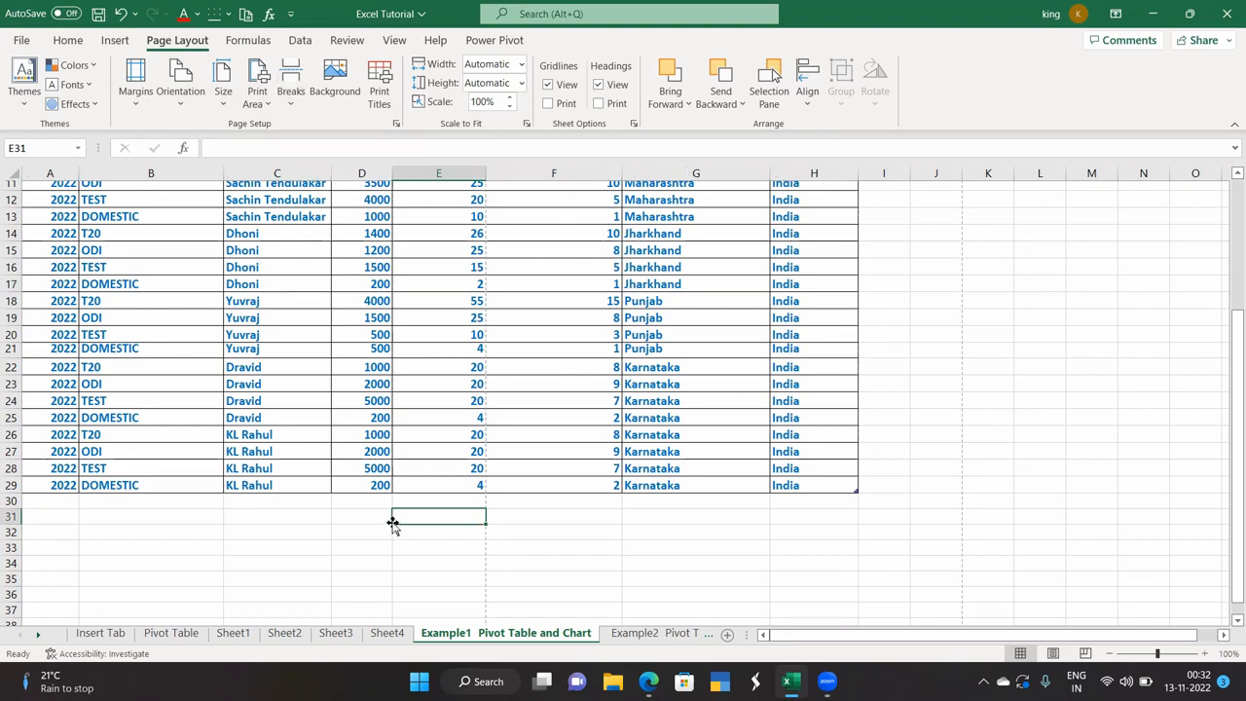
key("ctrl+p")
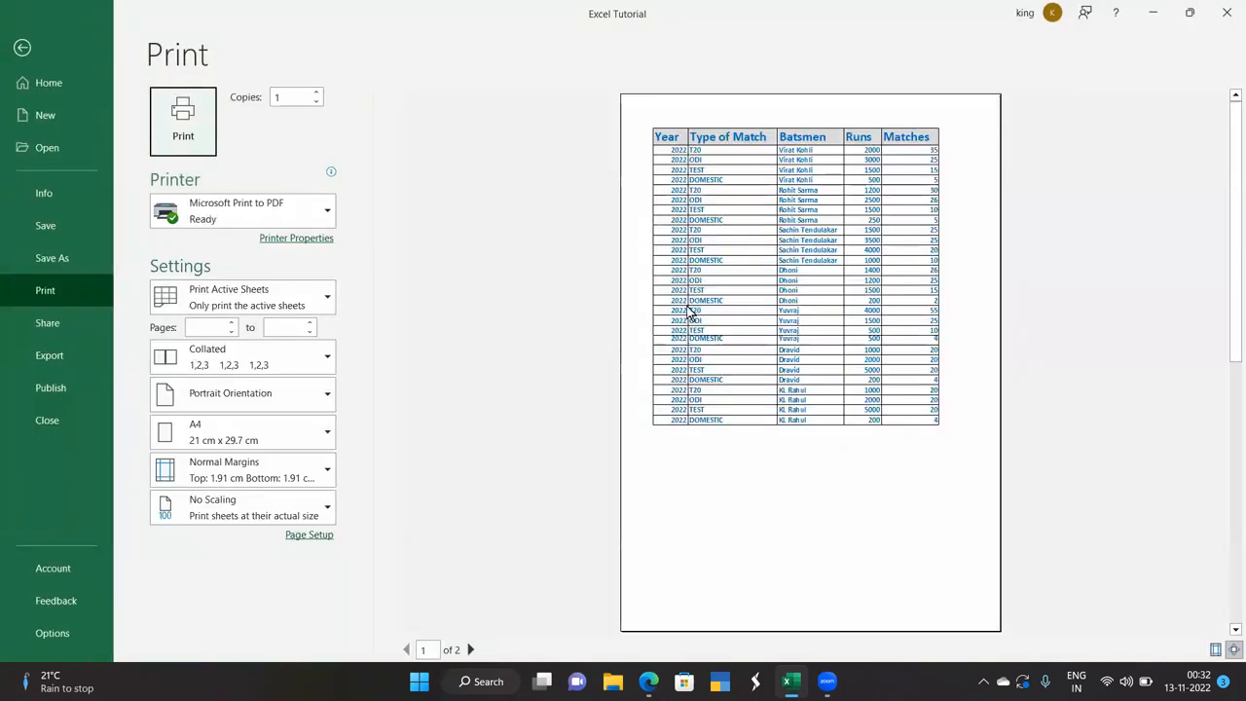
left_click(8, 56)
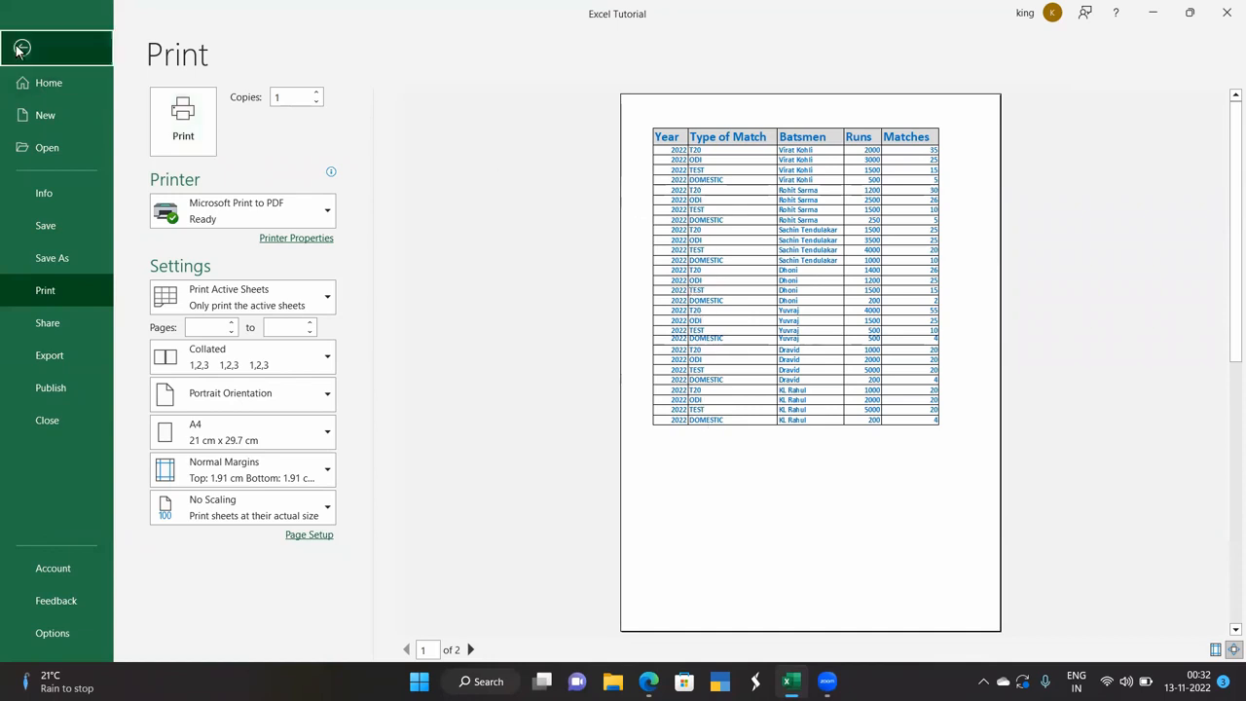
left_click(294, 103)
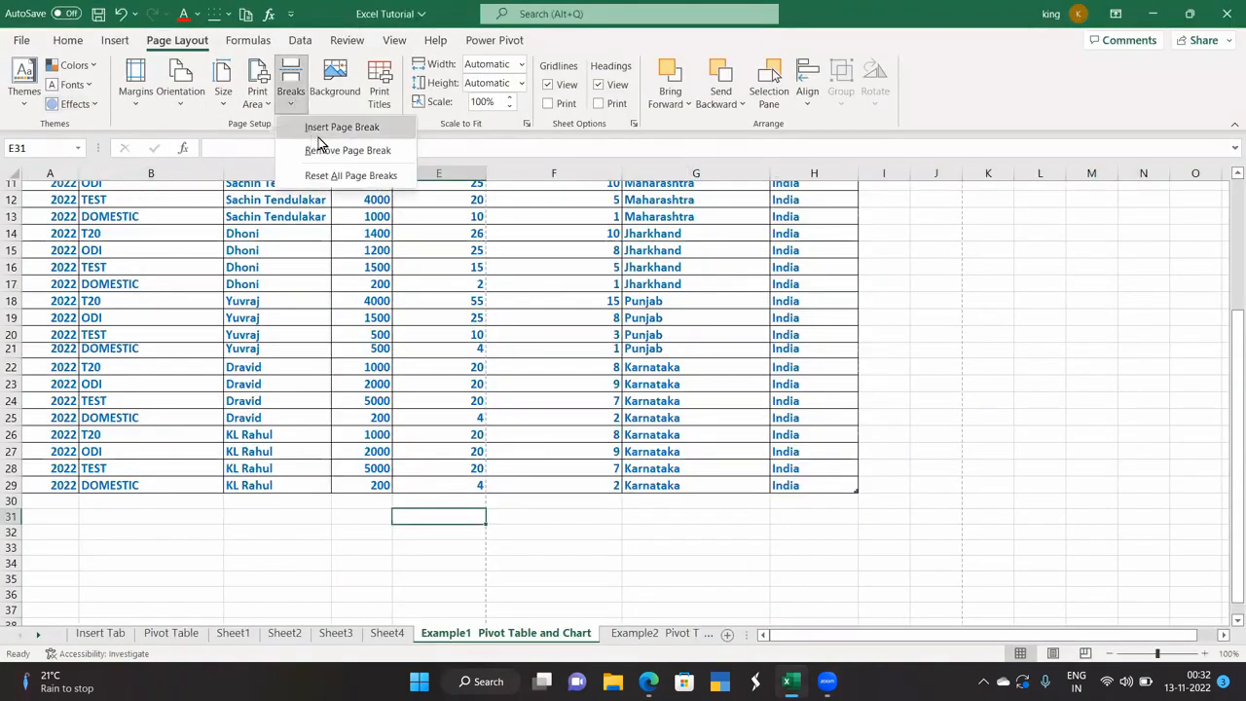
left_click(309, 285)
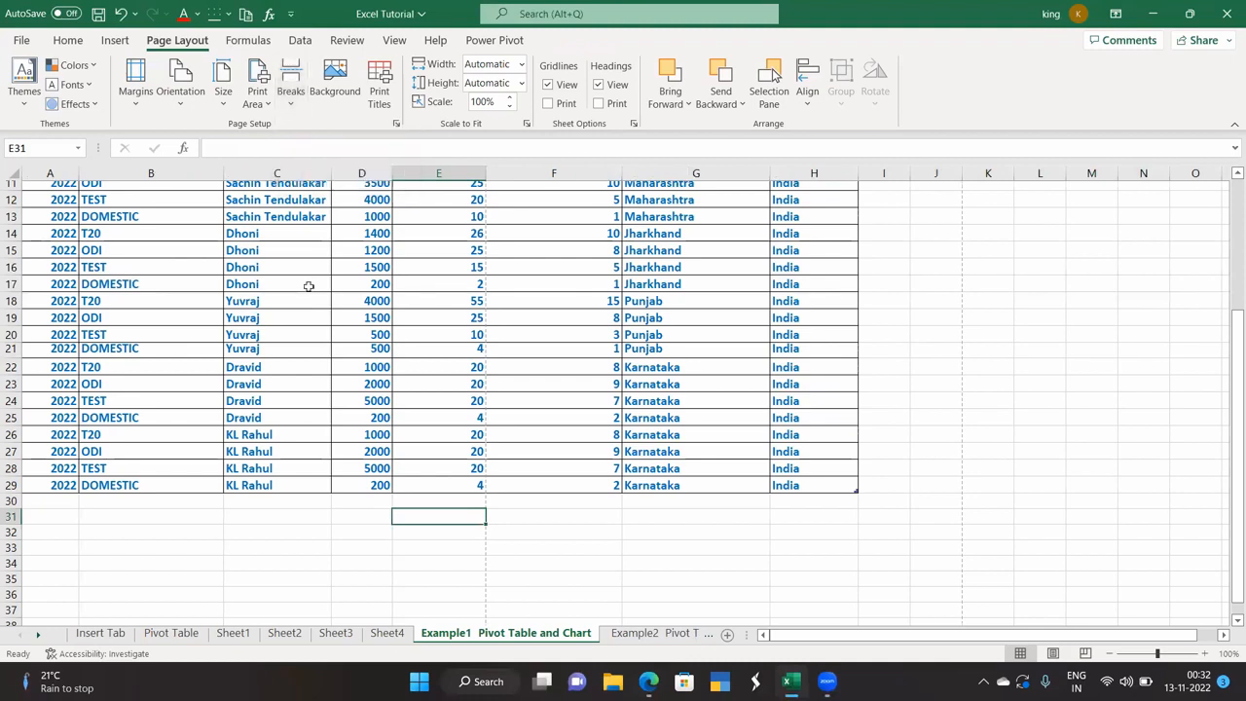
scroll(306, 285, "up", 4)
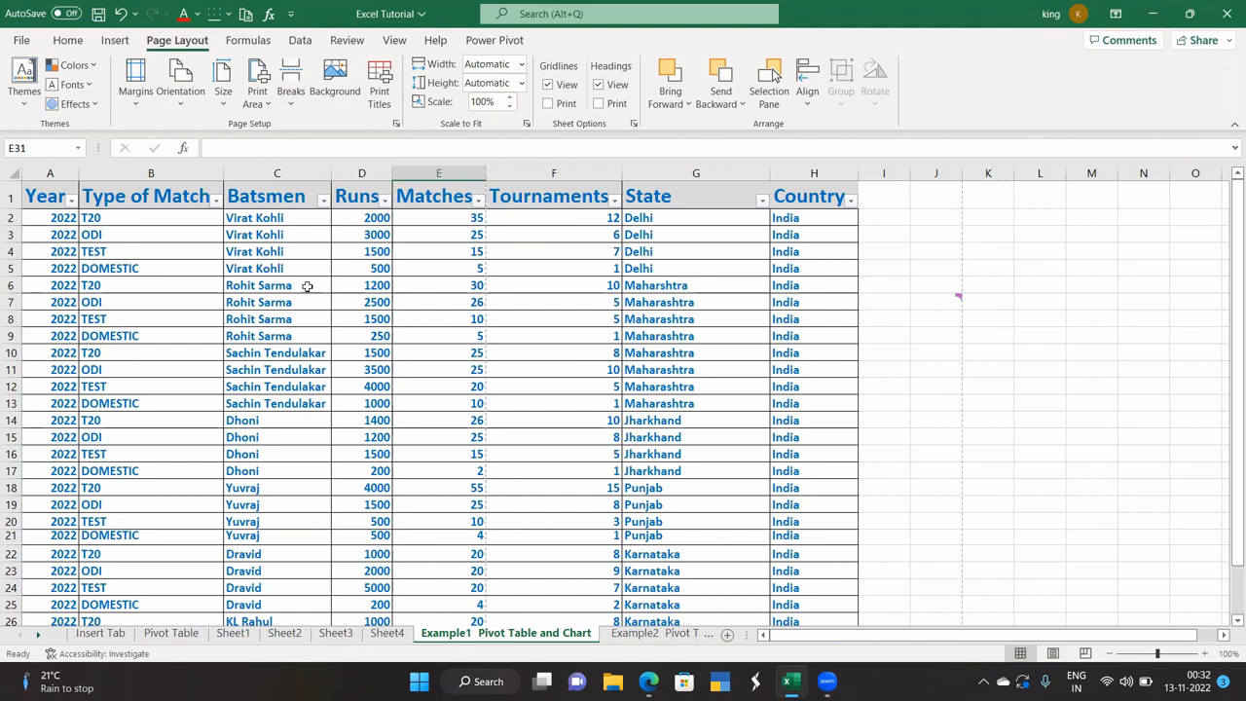
left_click(291, 97)
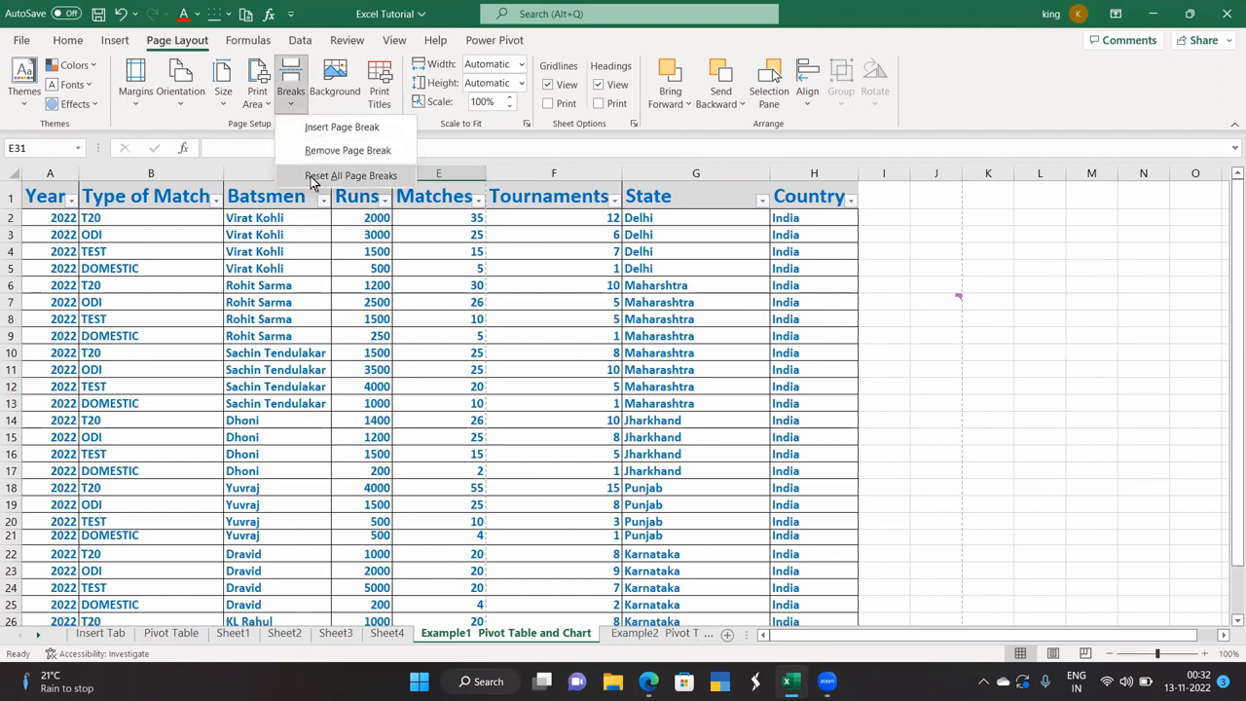
left_click(422, 297)
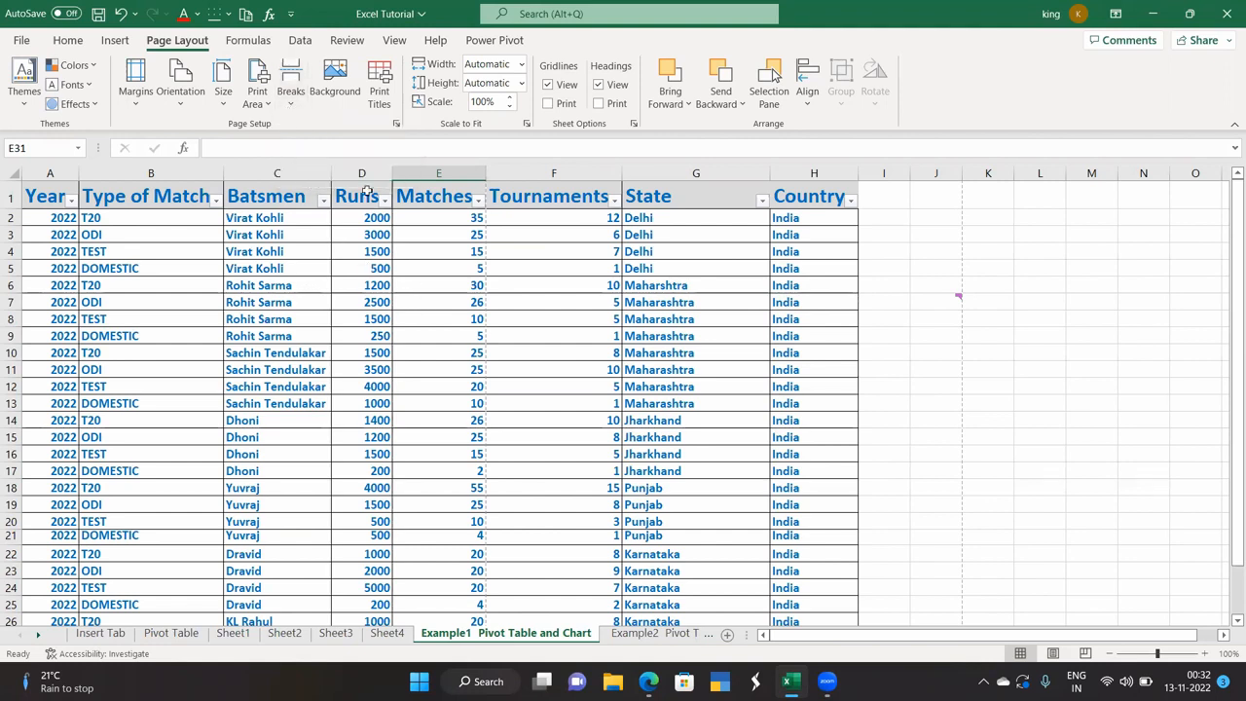
left_click(335, 89)
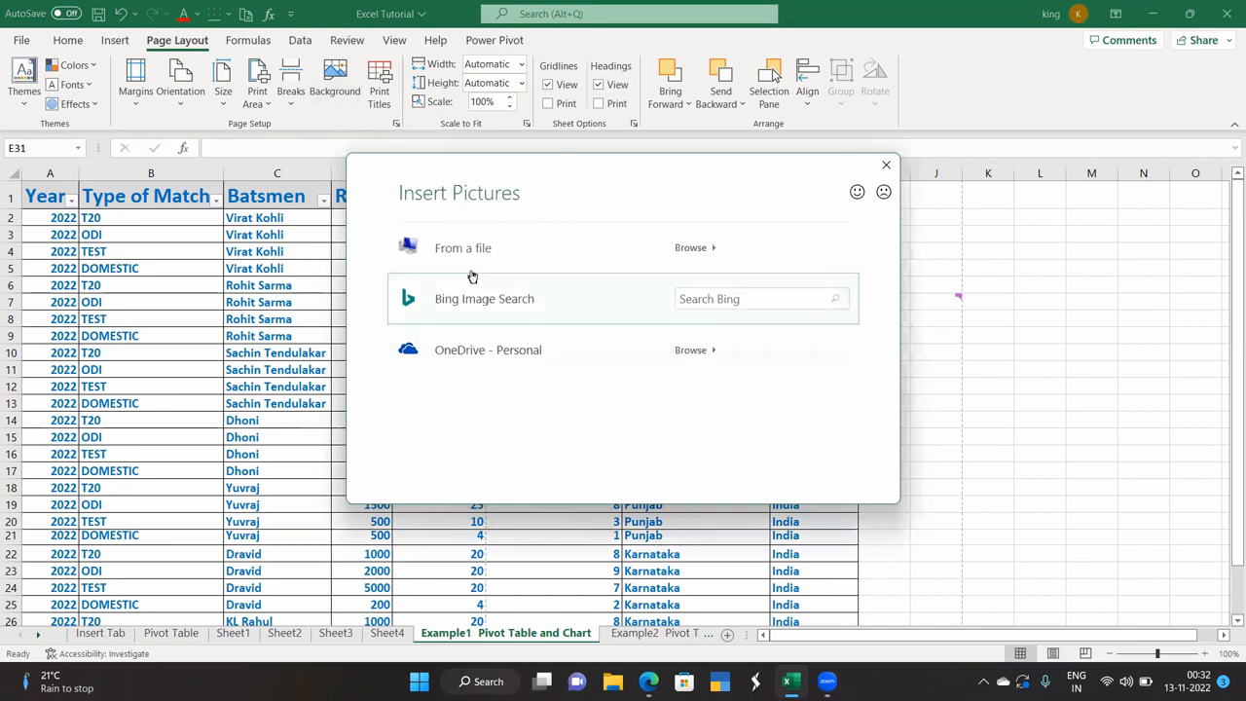
left_click(472, 251)
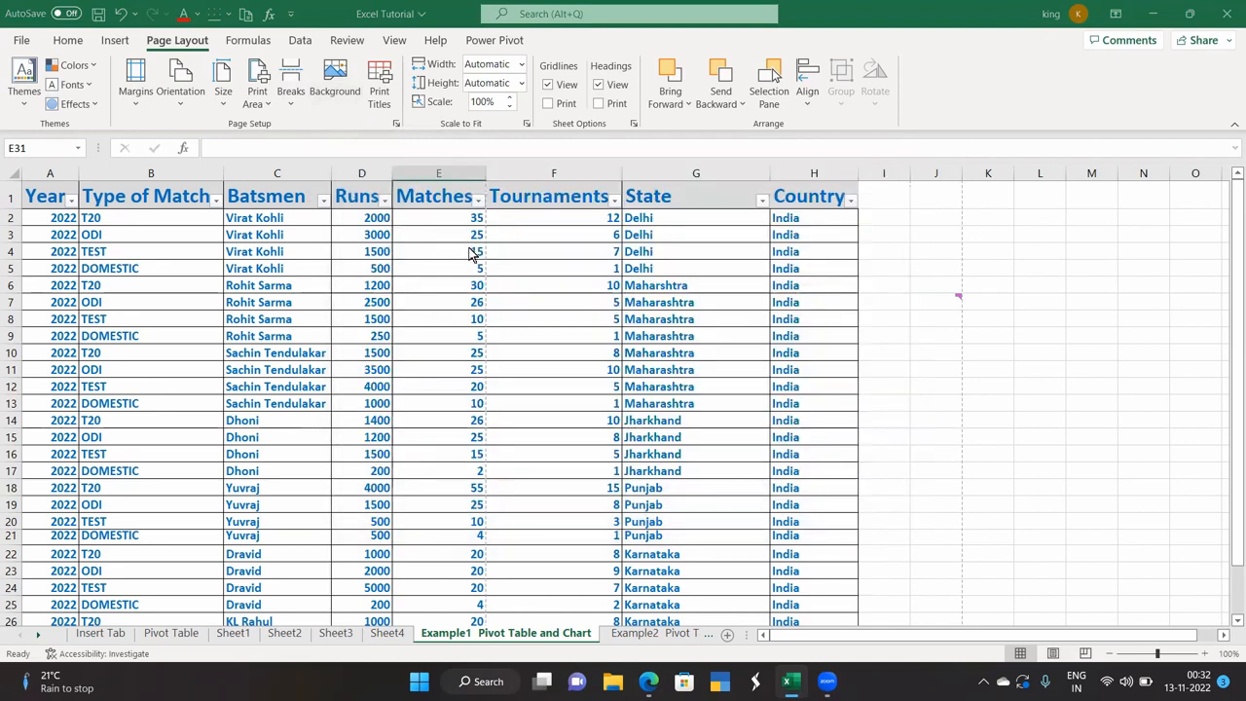
left_click(189, 249)
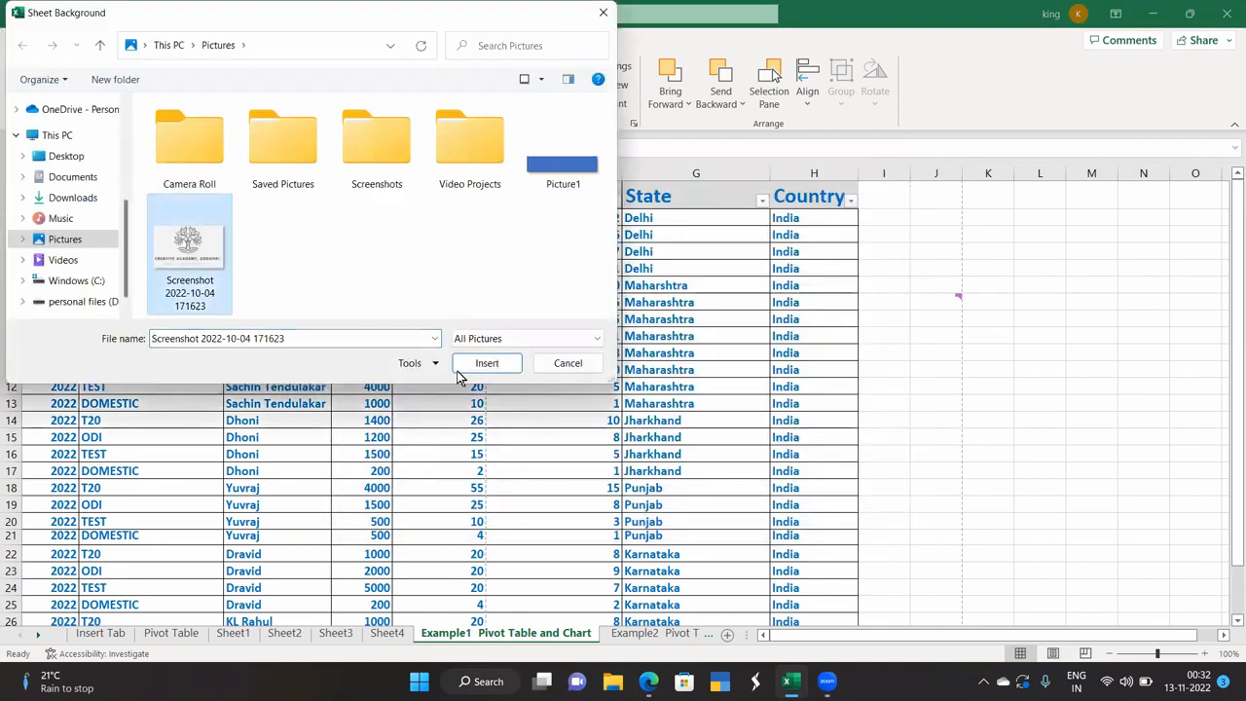
left_click(487, 362)
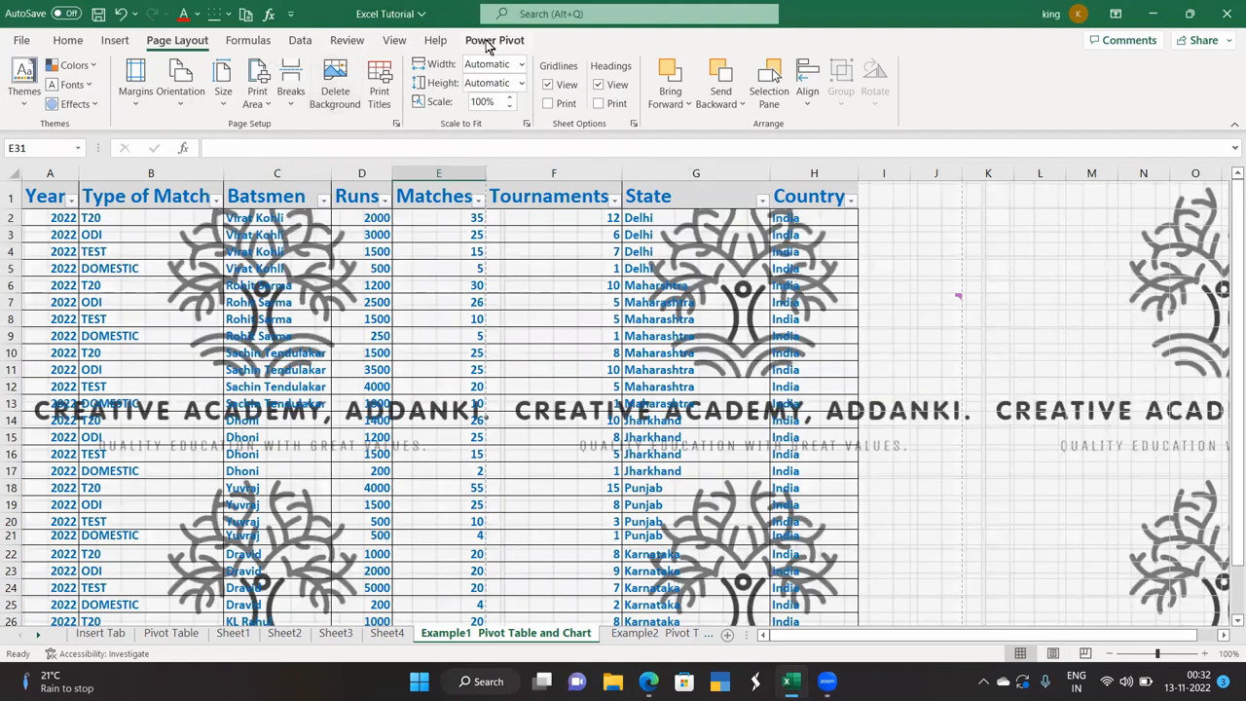
left_click(345, 301)
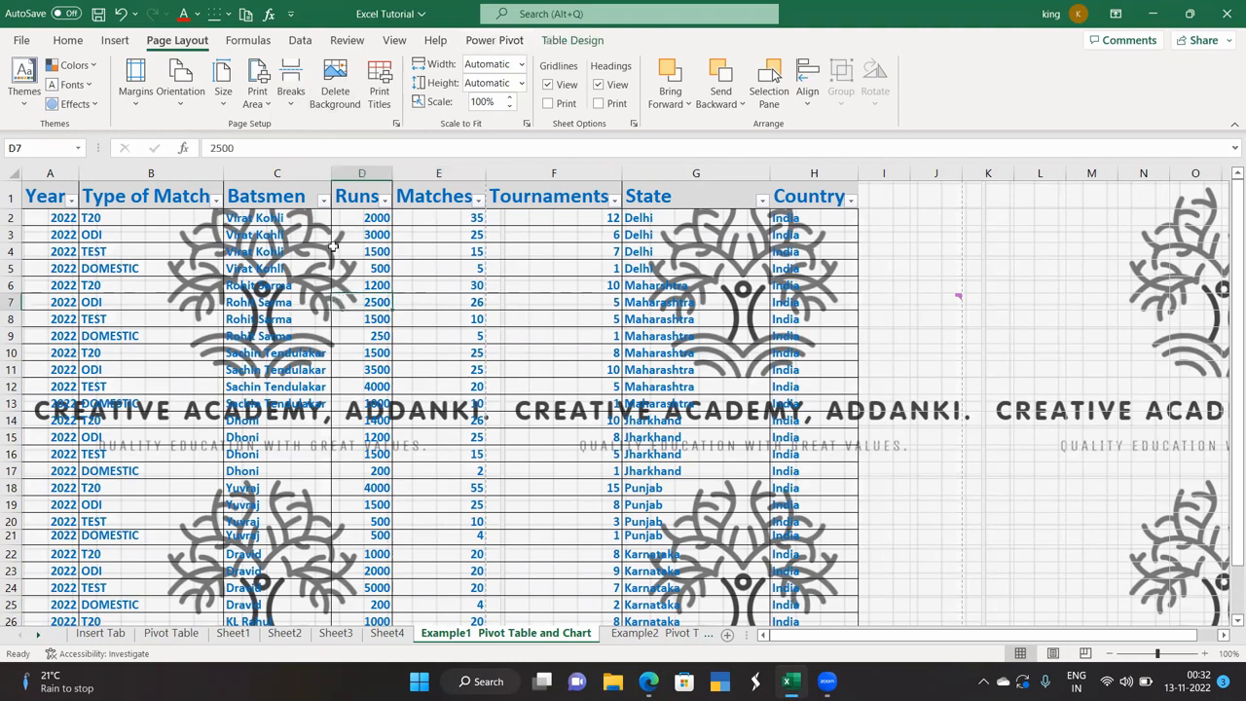
left_click(339, 109)
left_click(339, 109)
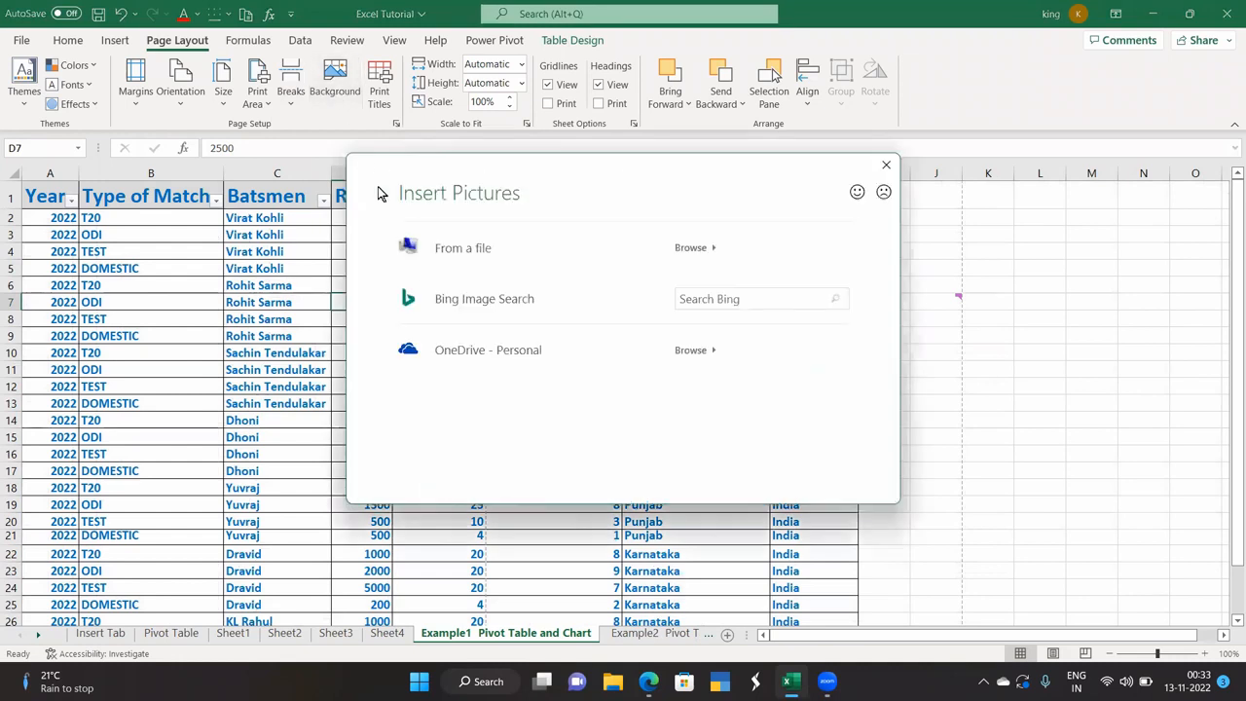
left_click(459, 251)
left_click(186, 290)
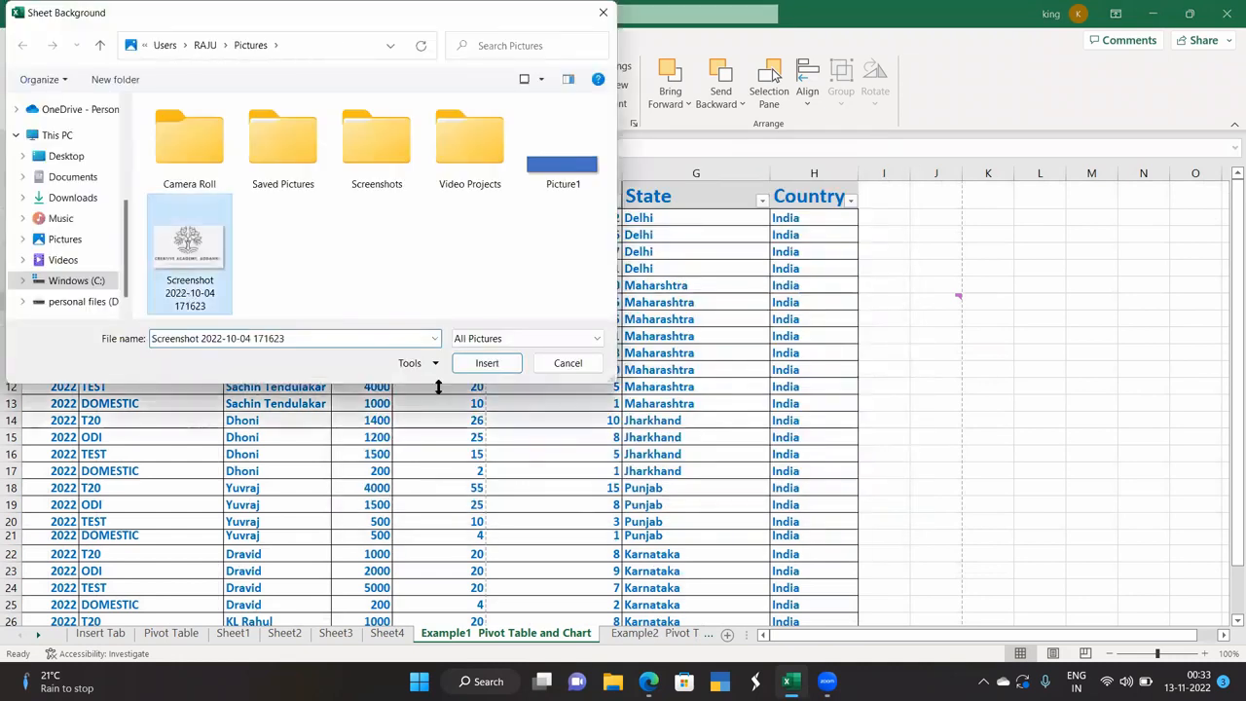
left_click(483, 369)
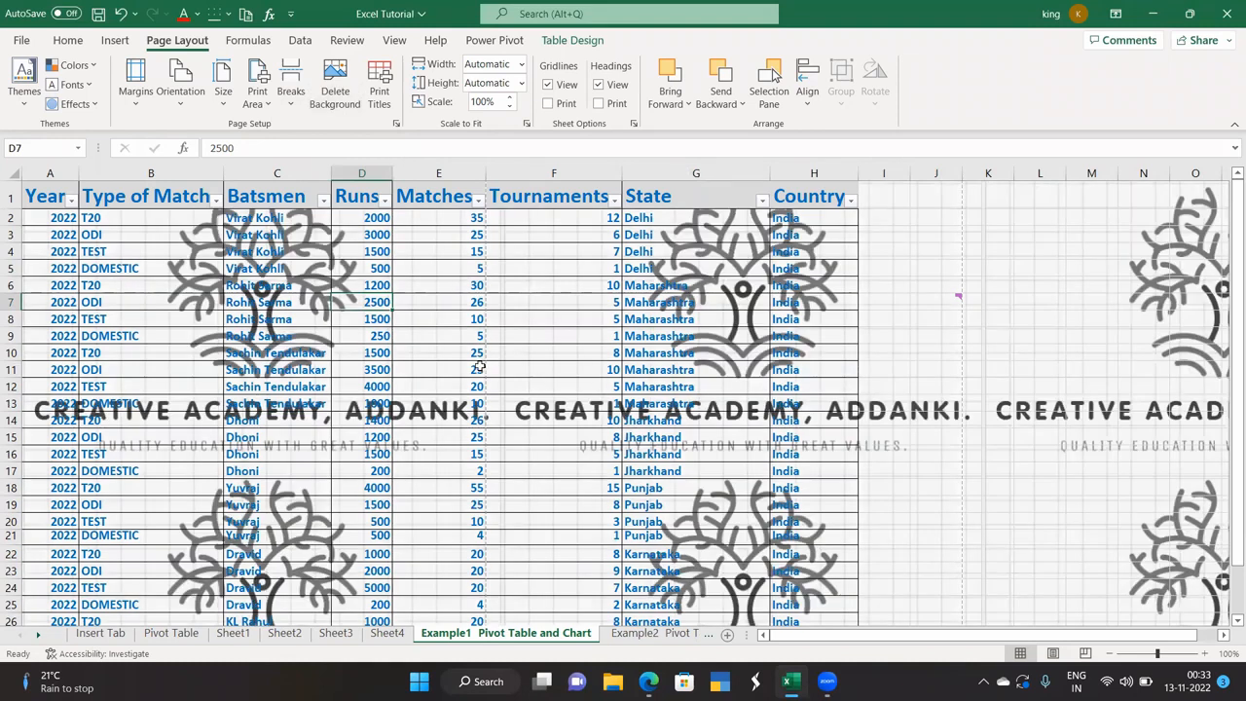
left_click(1031, 256)
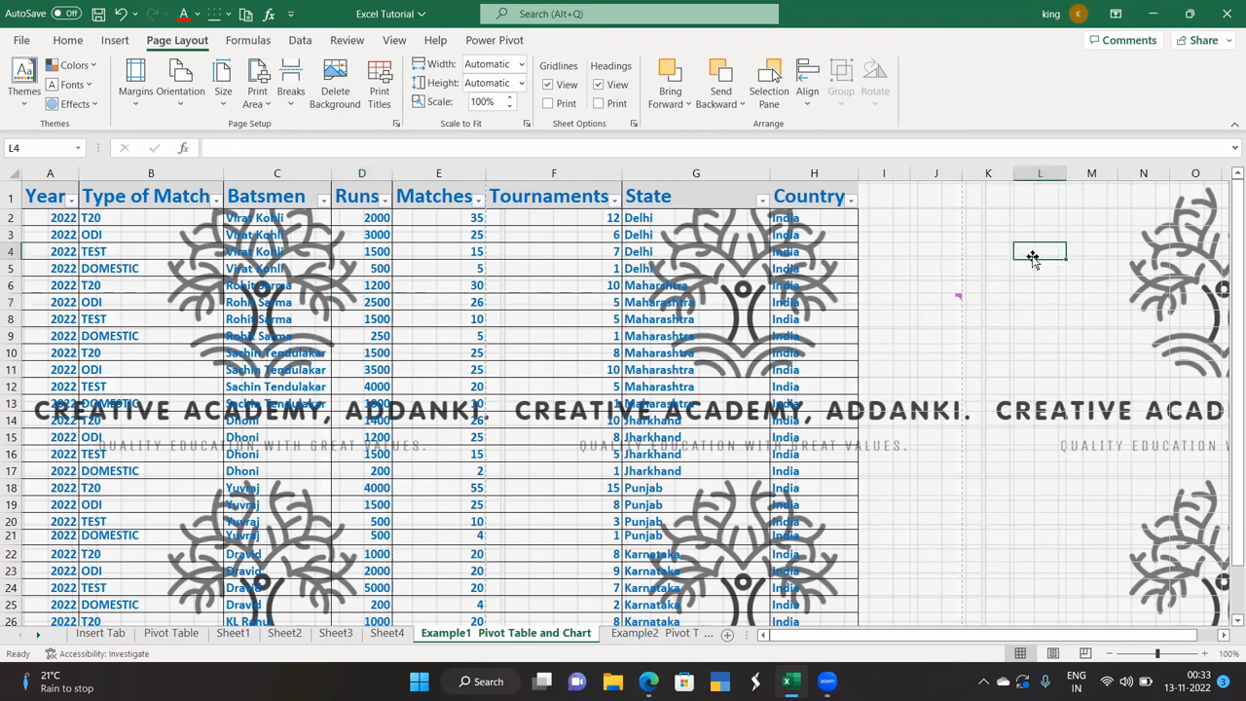
Step: Try to delete the sheet background and undo the last changes
left_click(323, 86)
key("ctrl+z")
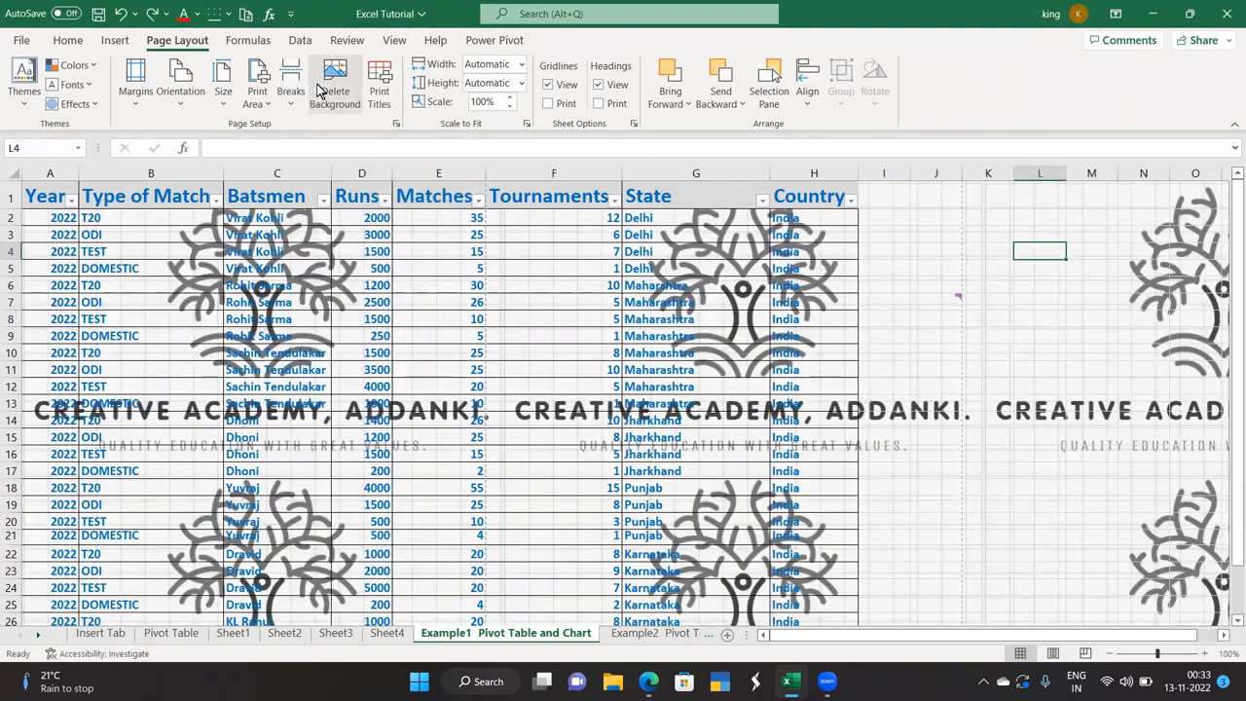
key("ctrl+z")
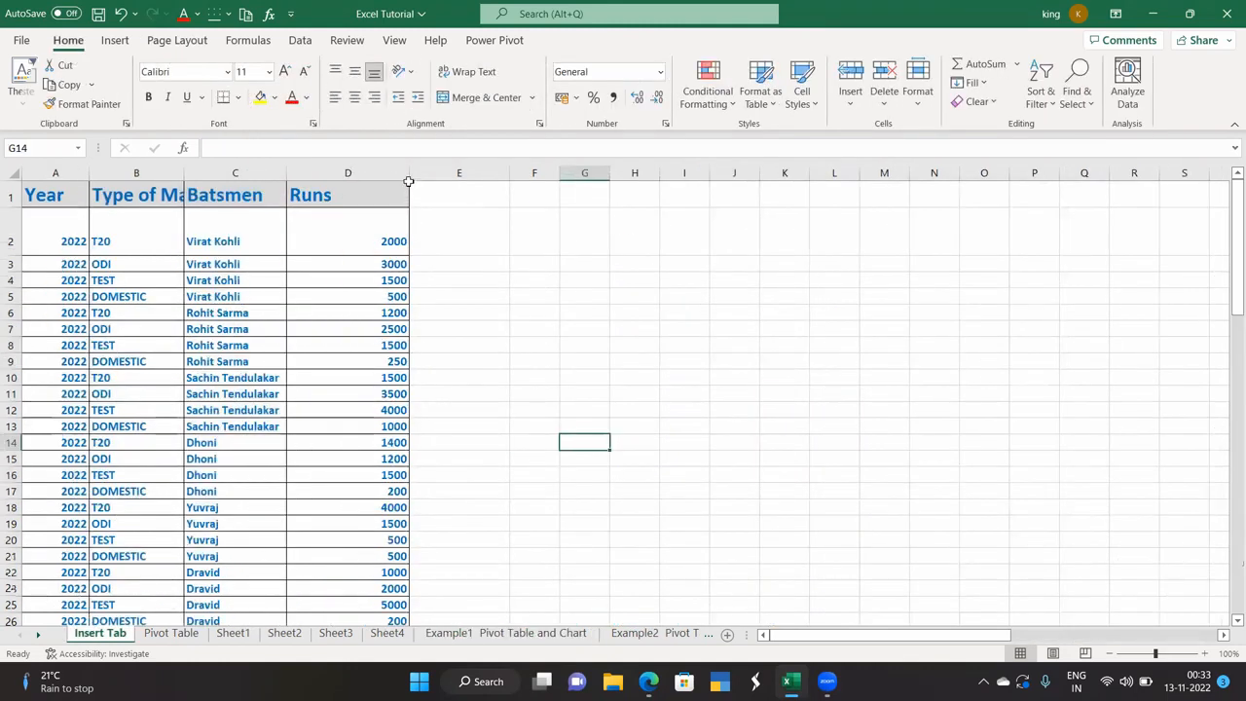
Step: Narrow the Runs column on the Insert Tab sheet to fit its heading
left_click_drag(409, 174, 339, 186)
left_click(478, 347)
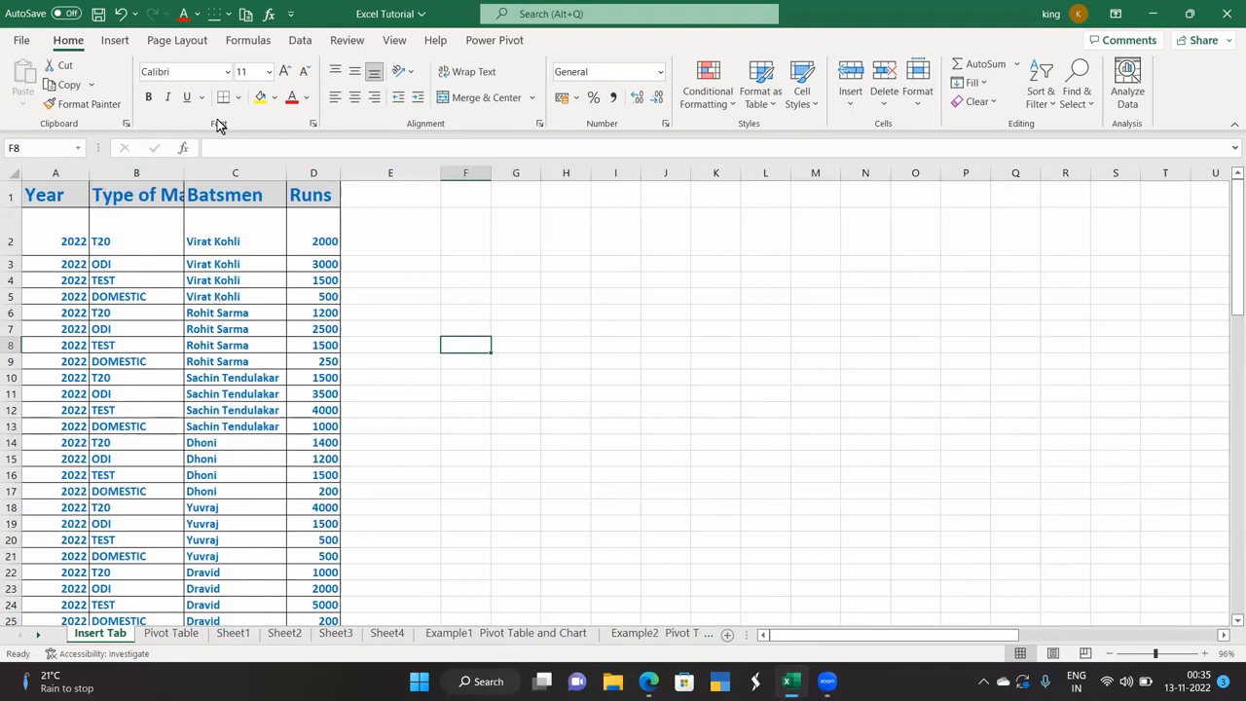
Step: Compare the header row on the first two pages of the Insert Tab sheet in the print preview, and return to the sheet
left_click(162, 44)
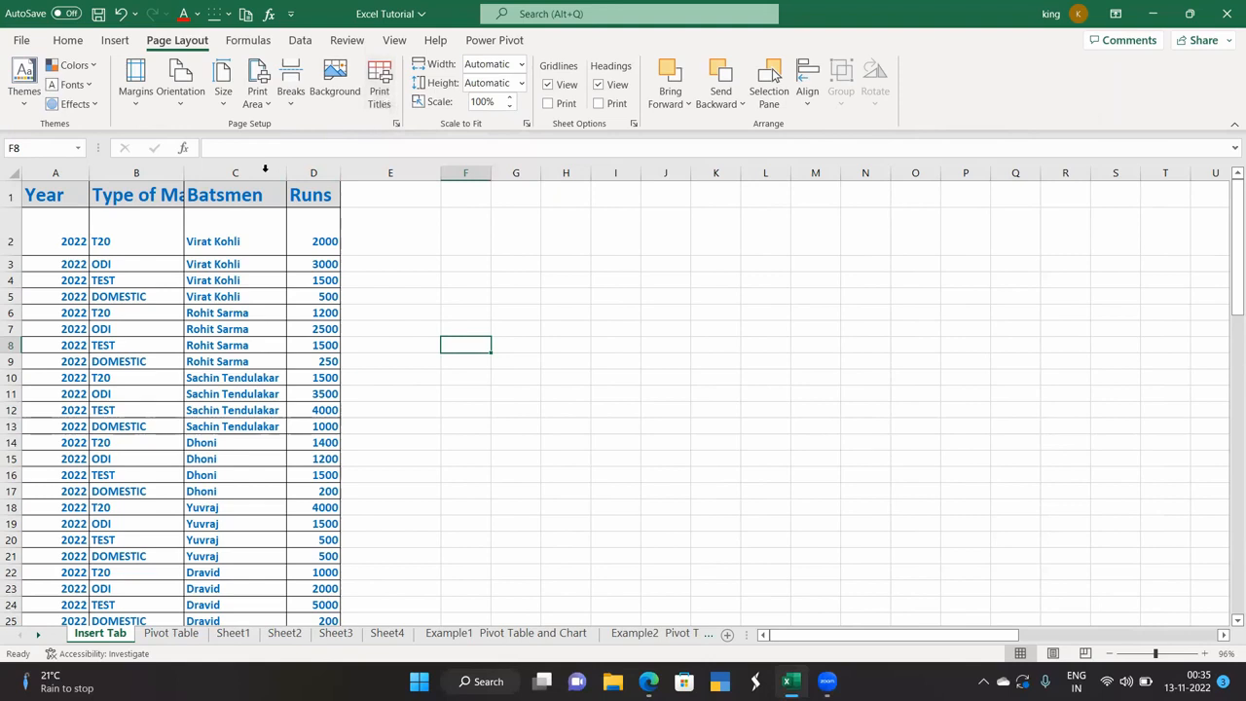
left_click(20, 40)
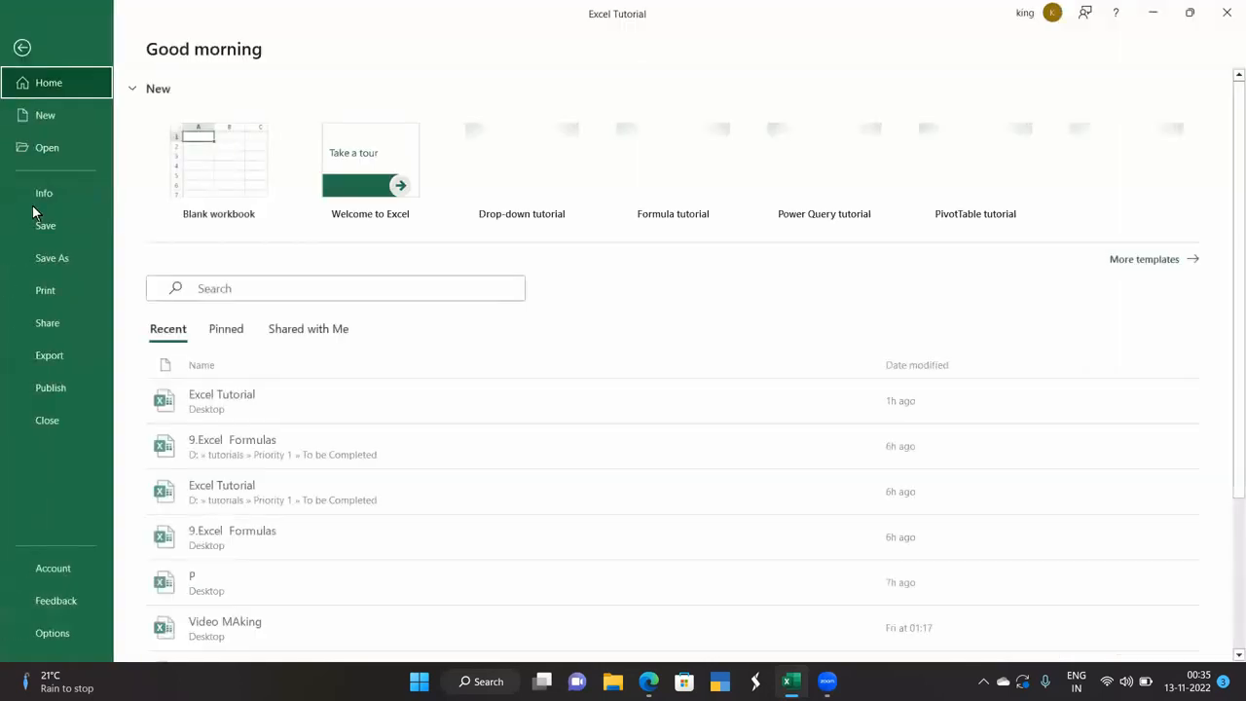
left_click(46, 292)
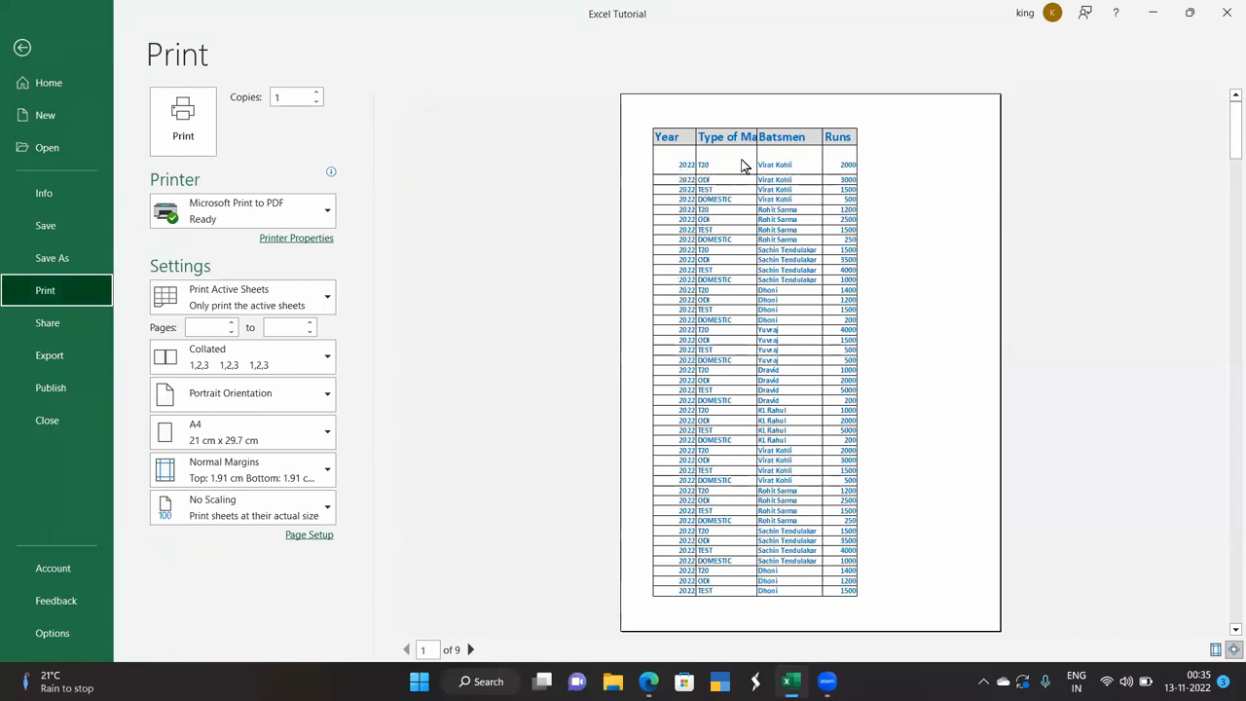
scroll(755, 446, "down", 2)
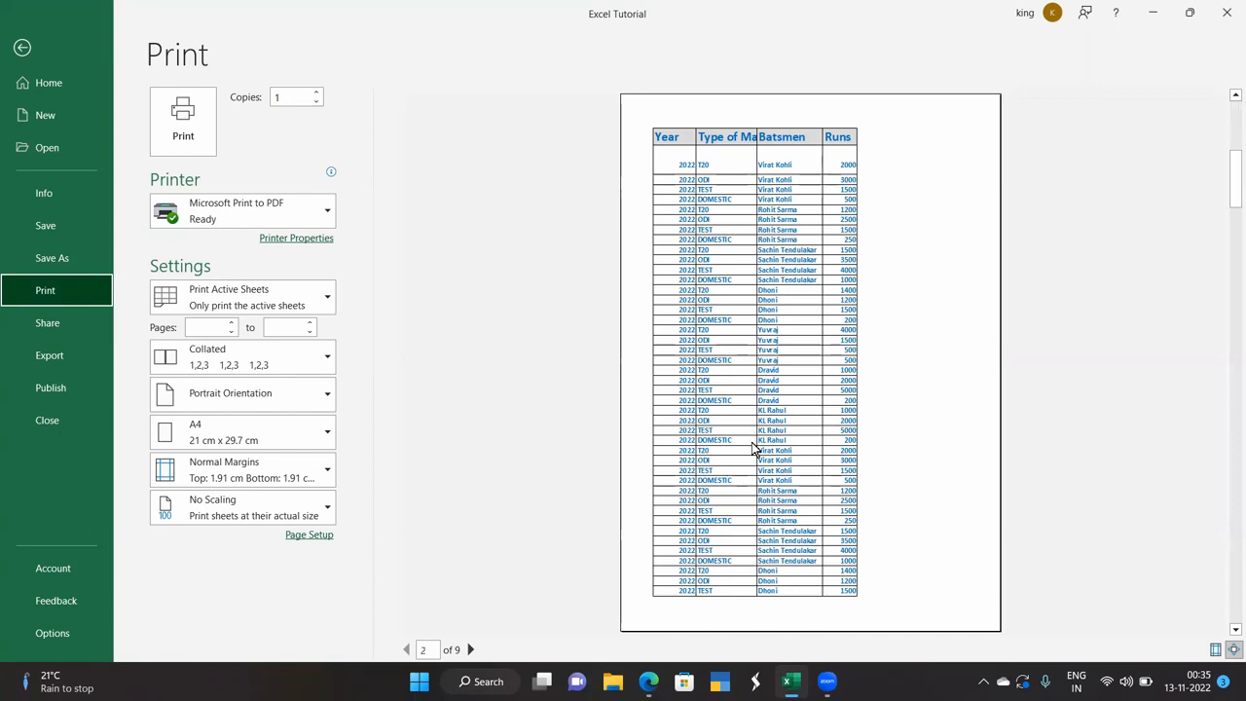
scroll(753, 446, "up", 2)
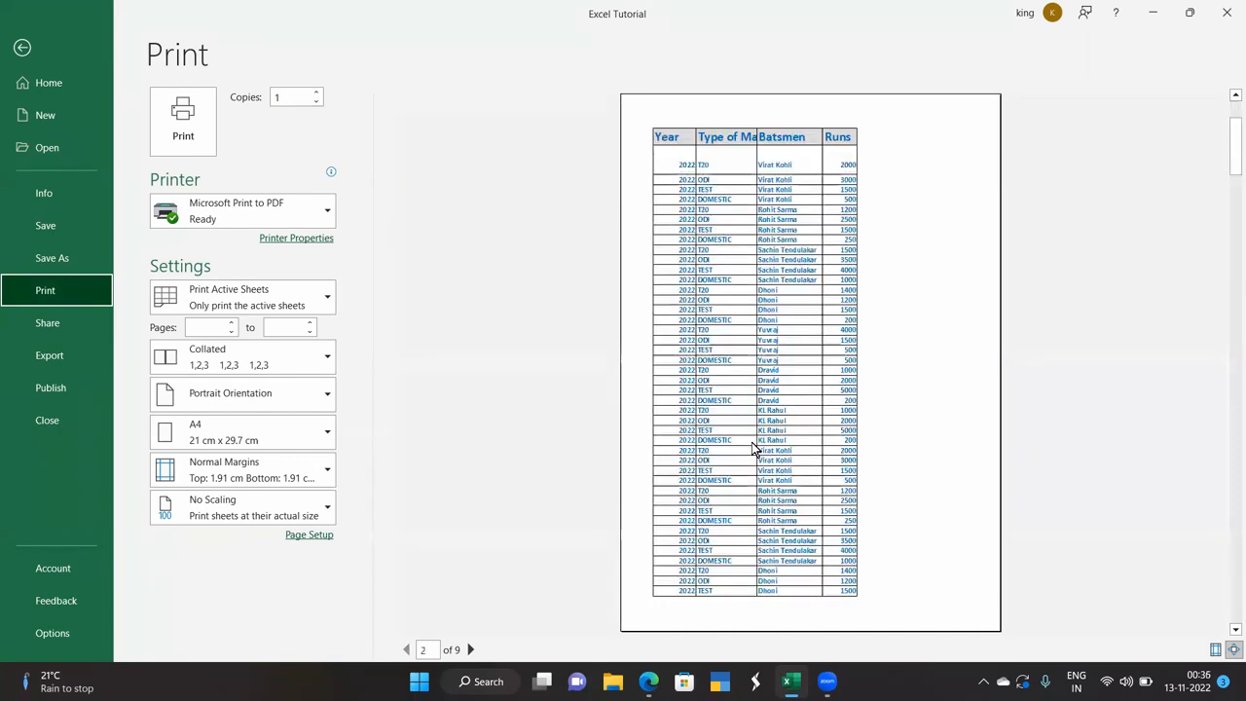
scroll(753, 446, "down", 1)
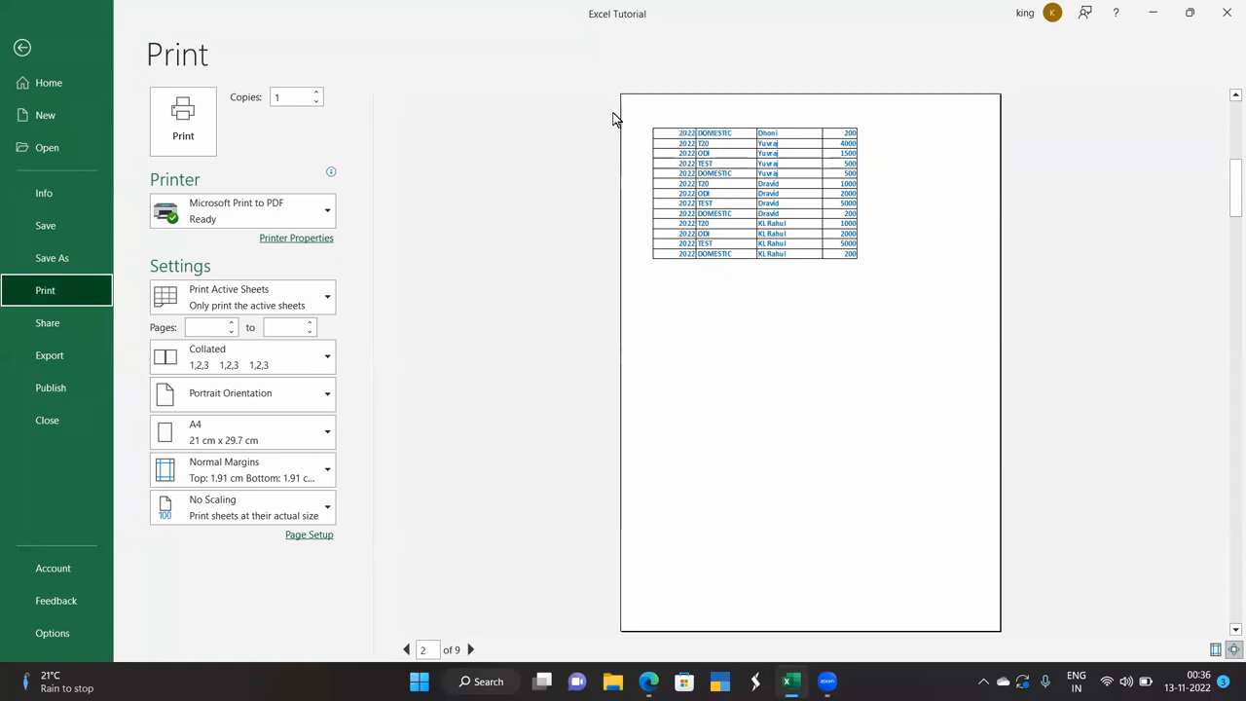
left_click(21, 48)
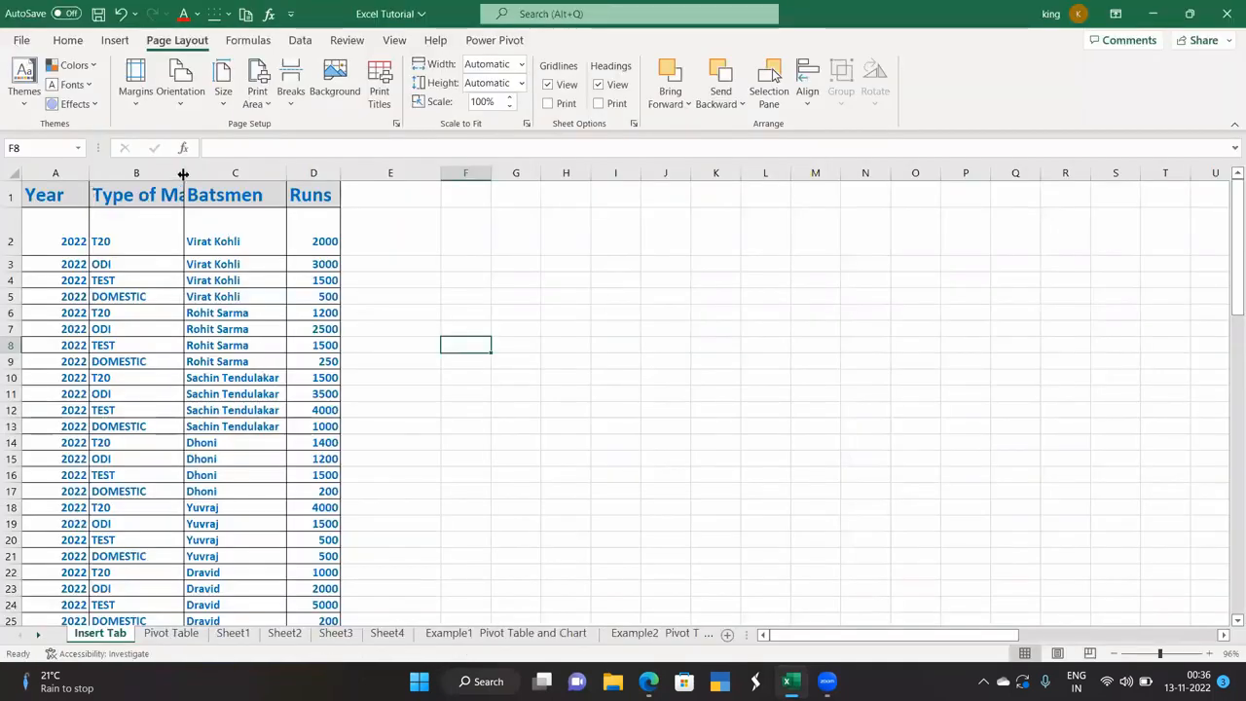
Step: Widen the Type of Match column so its full heading fits
left_click_drag(183, 195, 218, 185)
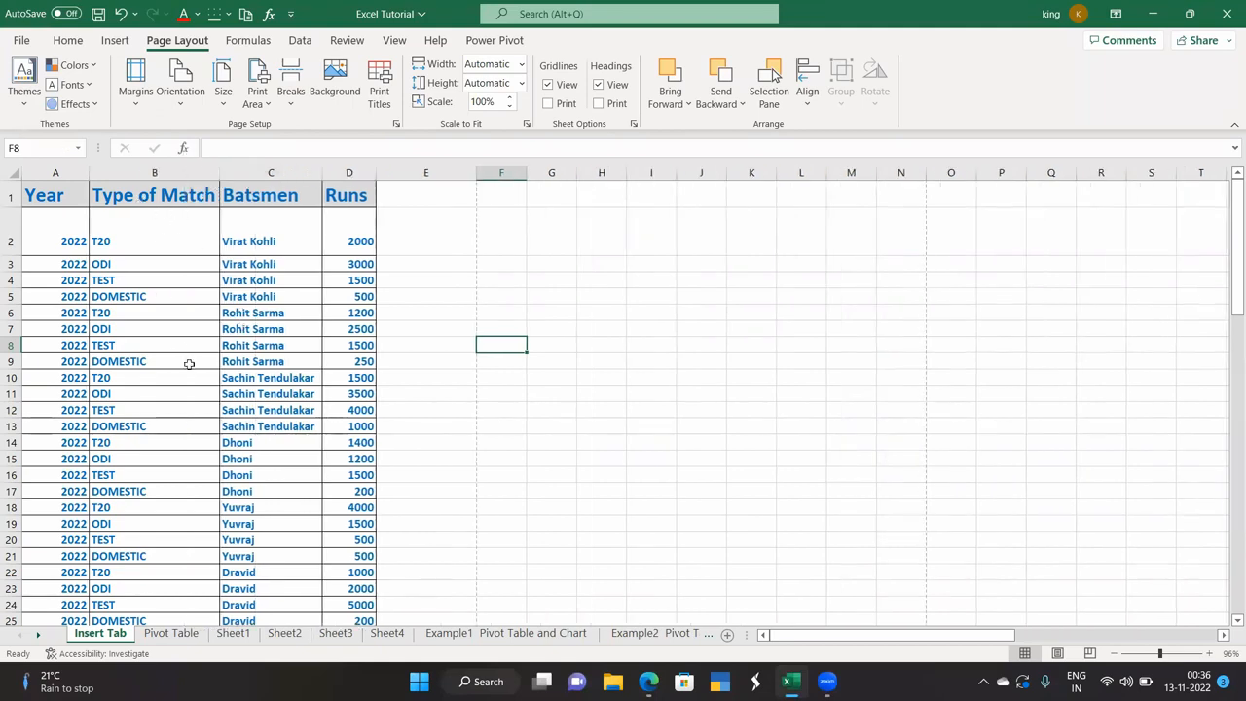
scroll(189, 365, "down", 4)
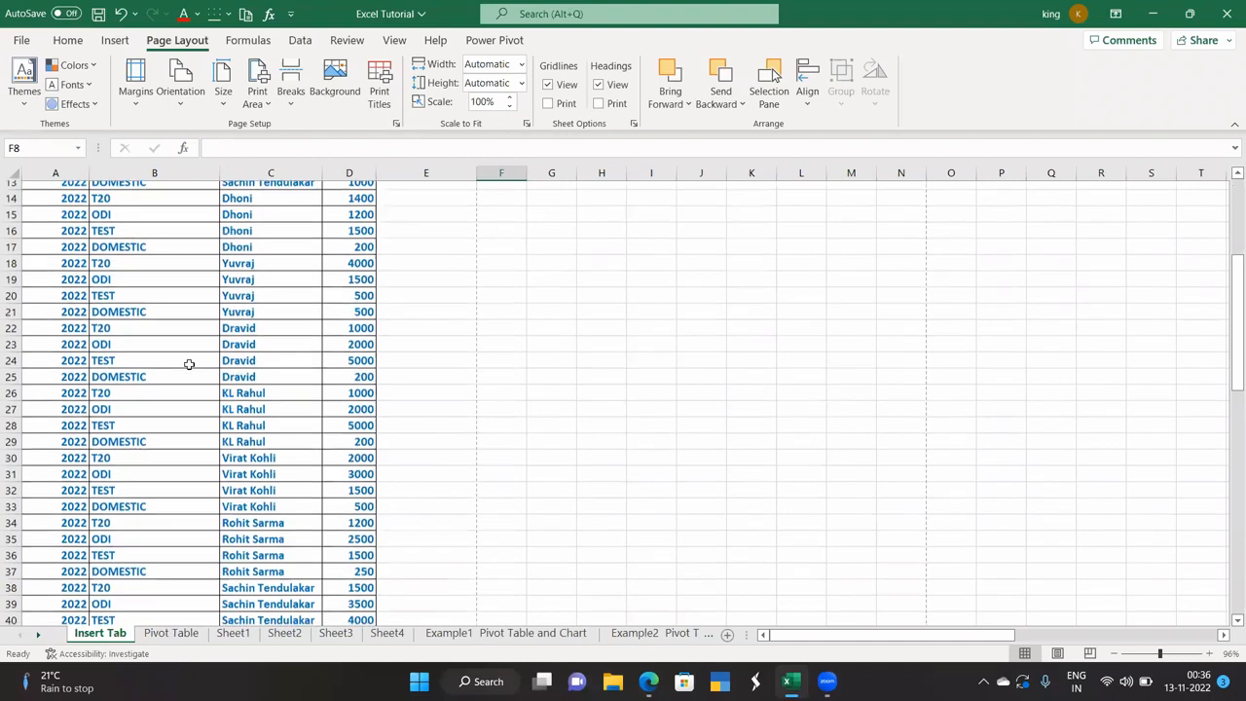
Step: Set row 1 of the Insert Tab sheet as the title row to repeat at the top of every printed page
scroll(189, 364, "up", 4)
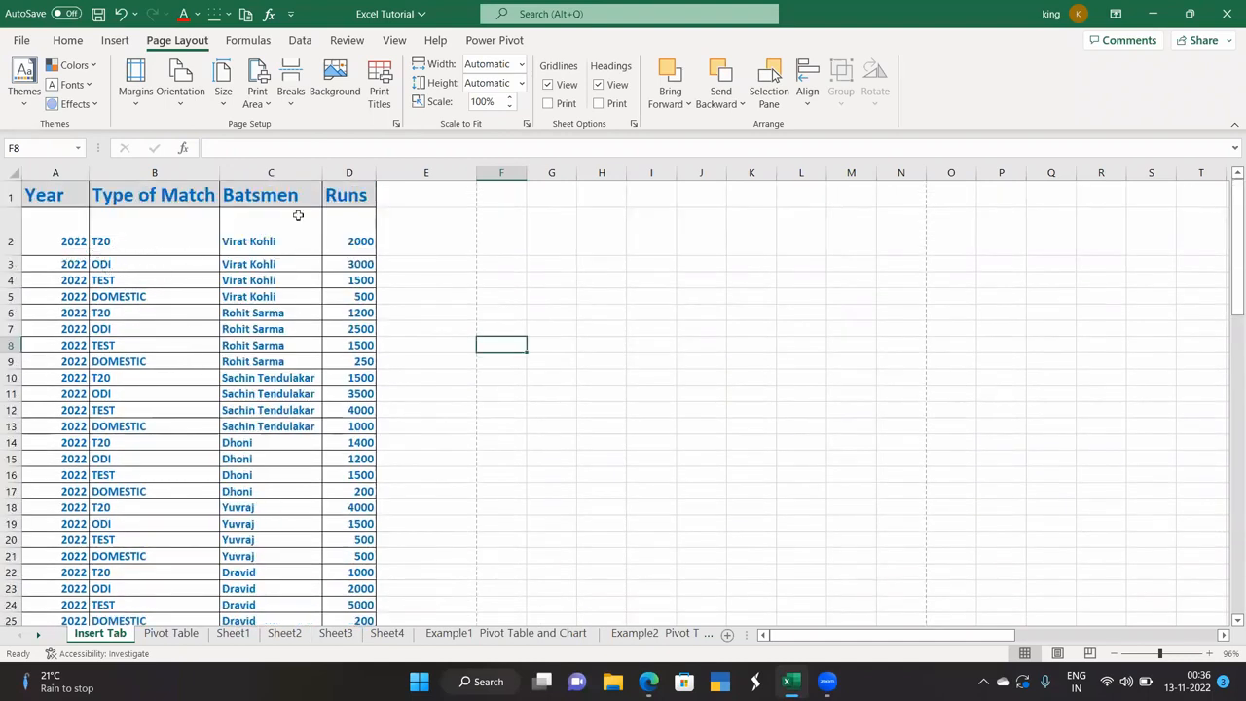
left_click(380, 97)
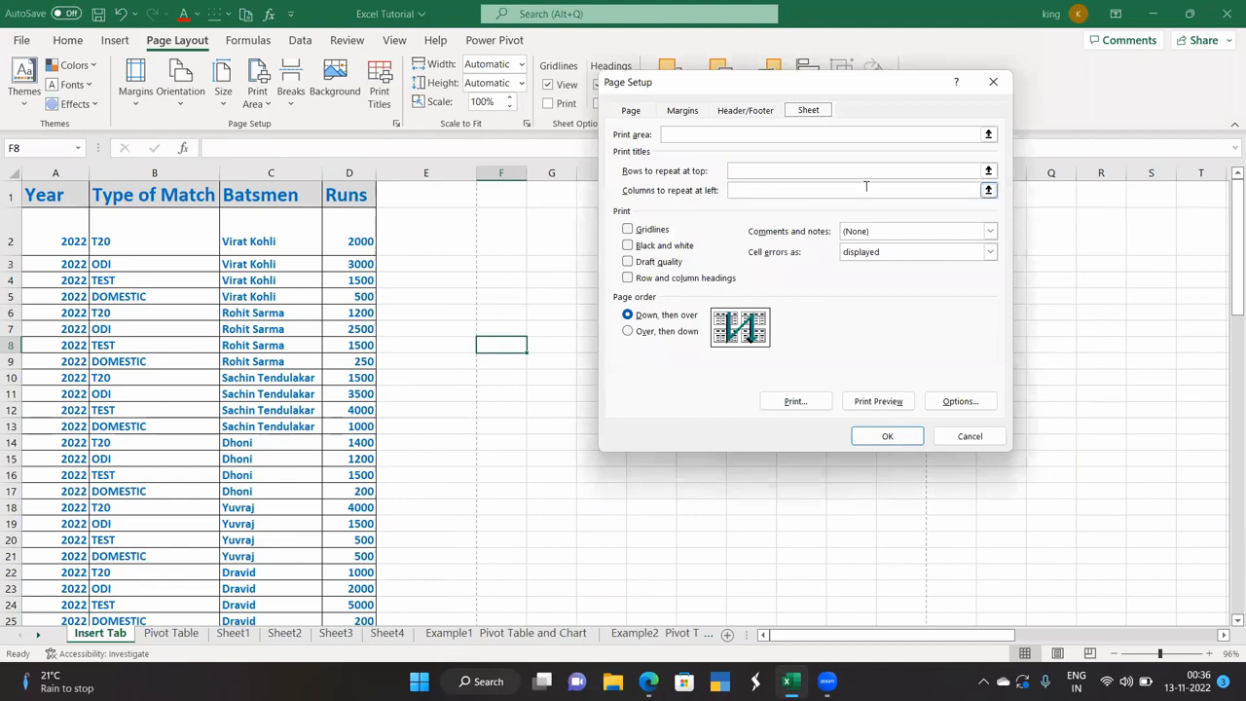
left_click(932, 174)
left_click(988, 172)
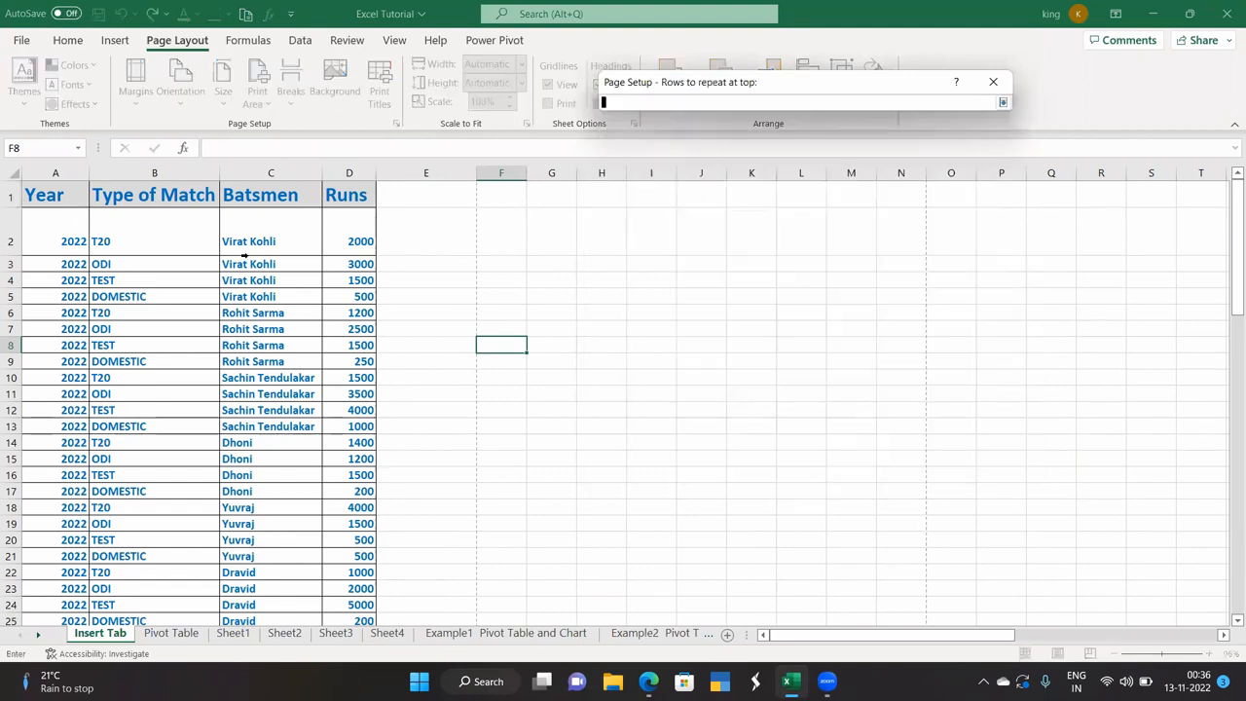
left_click(9, 196)
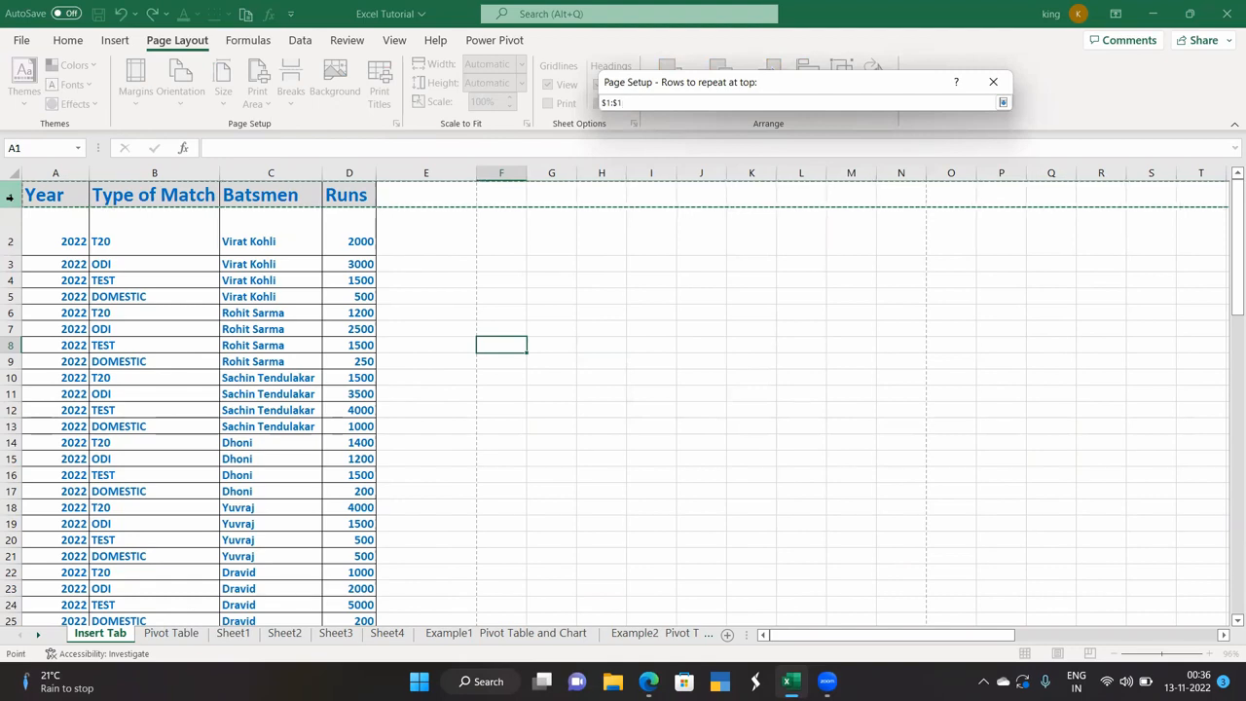
left_click(1003, 103)
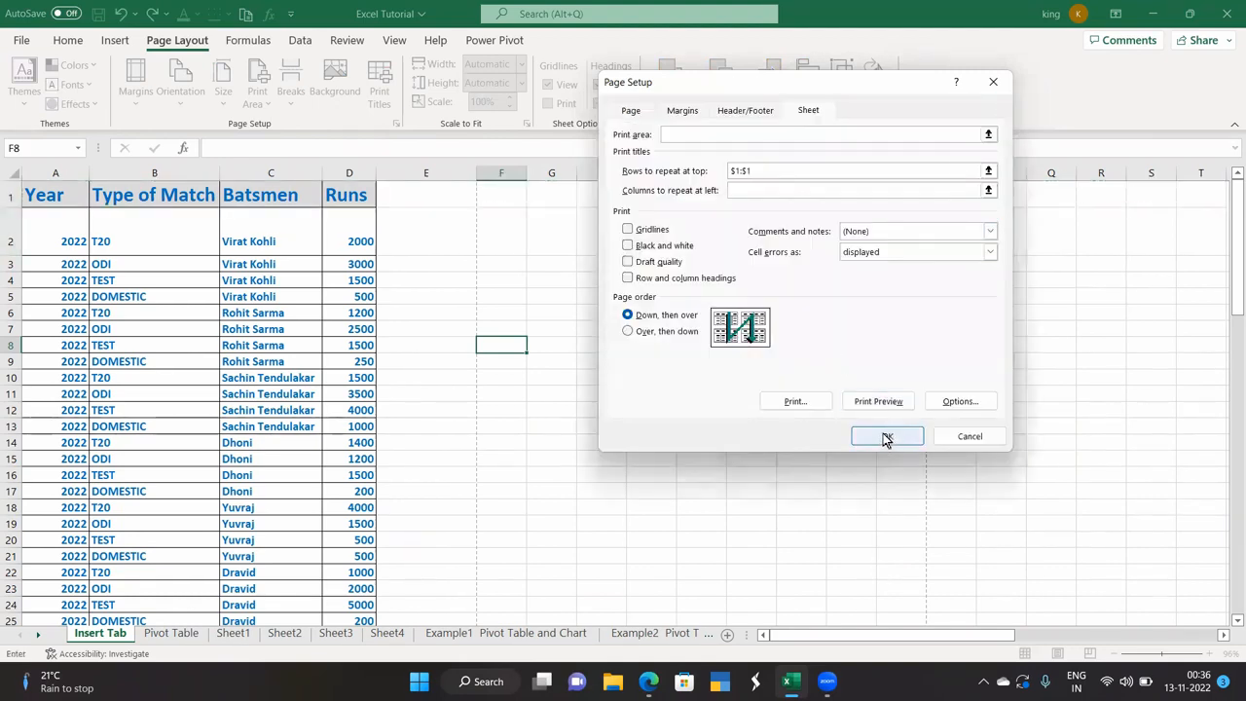
Step: Check the header row across the first three pages in the print preview, and review the print title settings back on the sheet
left_click(879, 401)
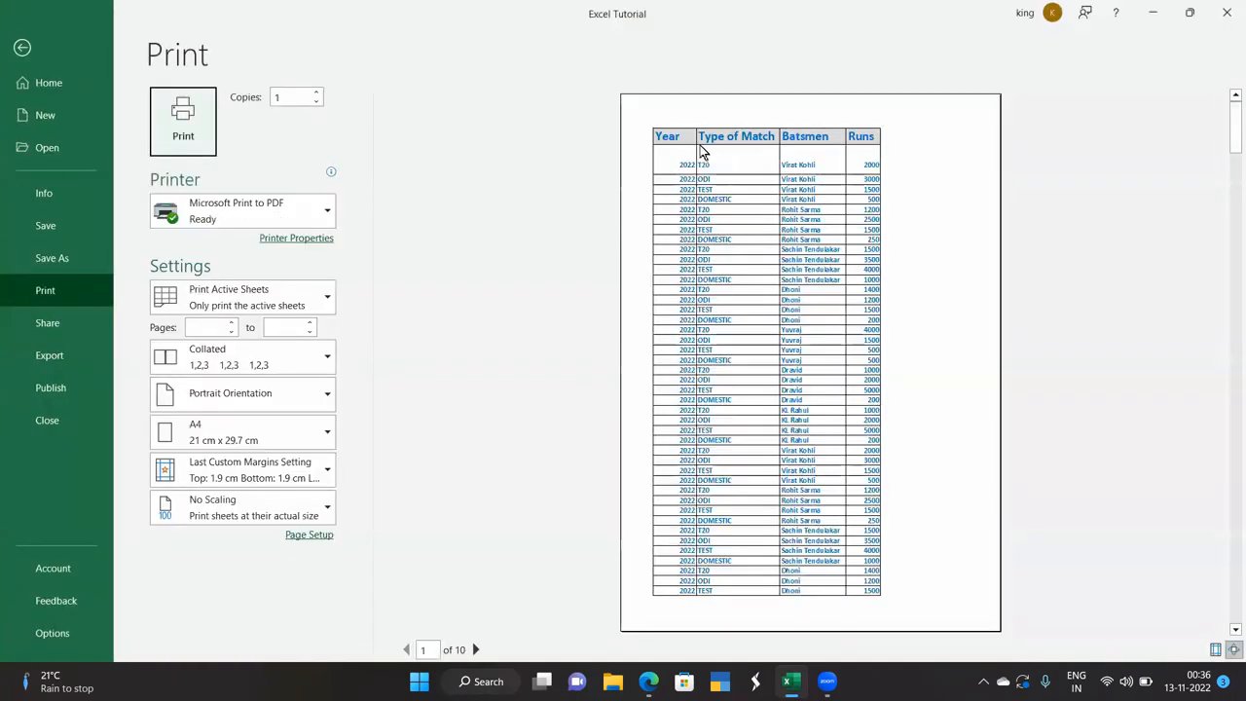
left_click(475, 649)
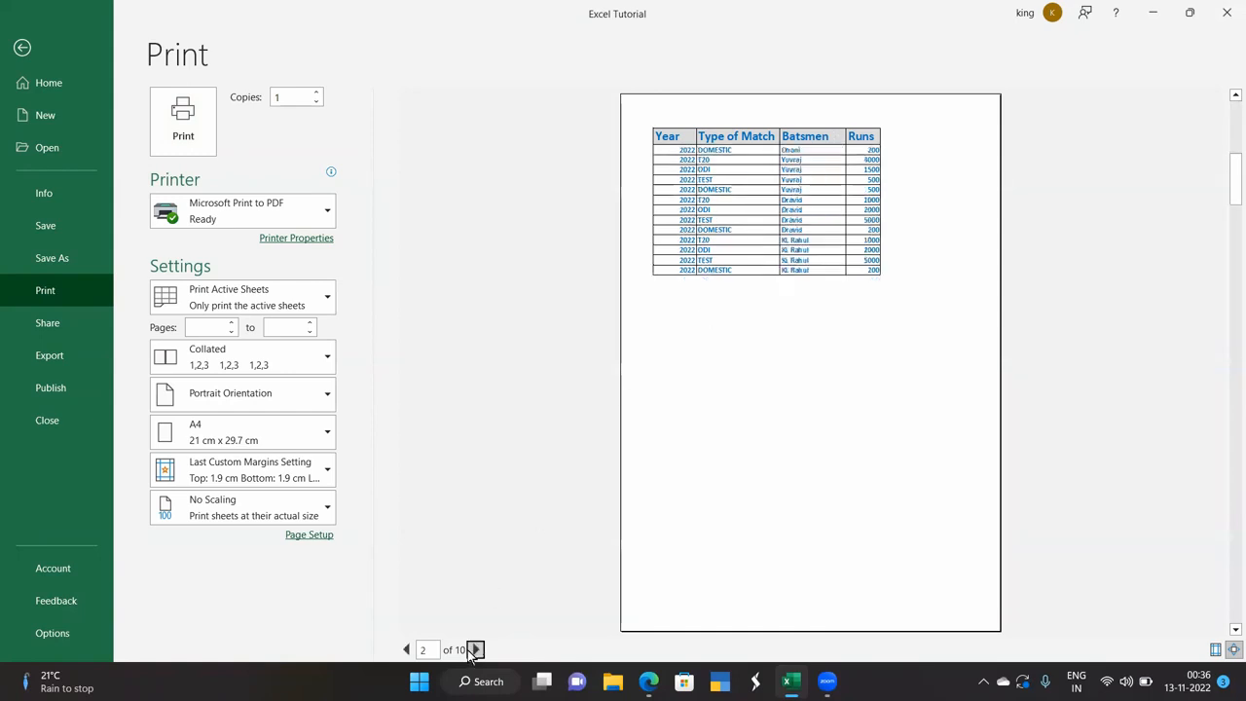
left_click(475, 649)
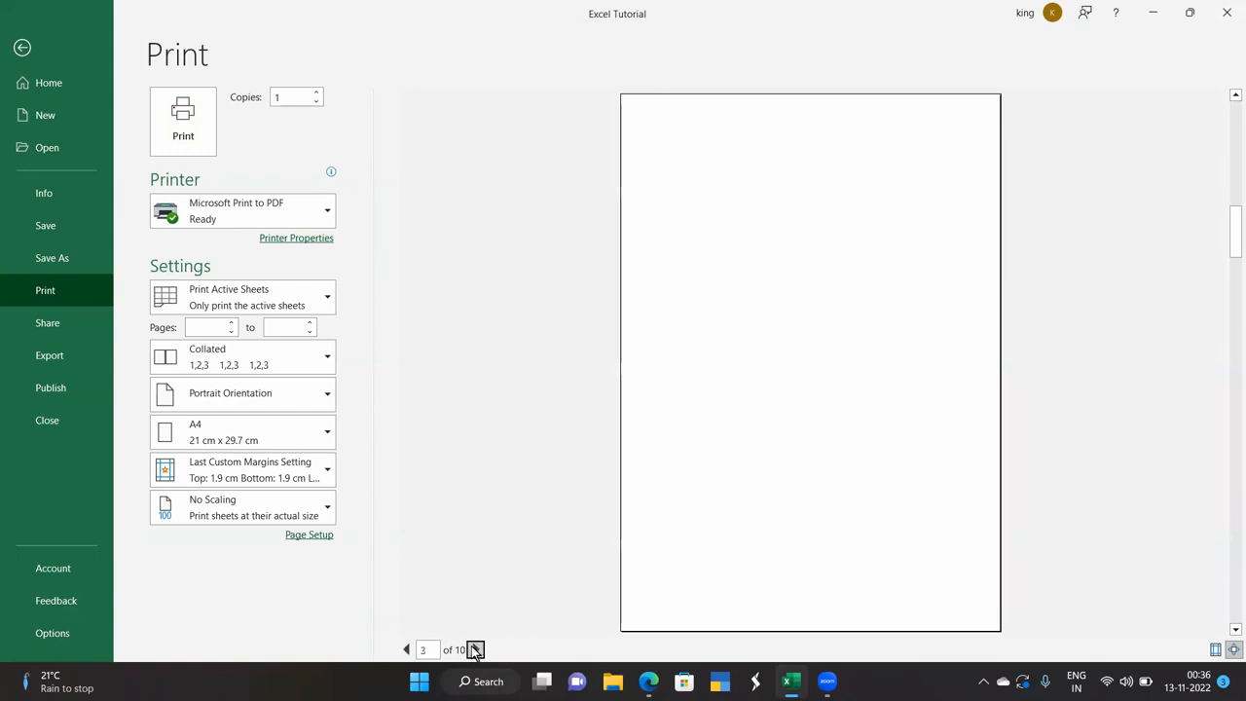
left_click(406, 650)
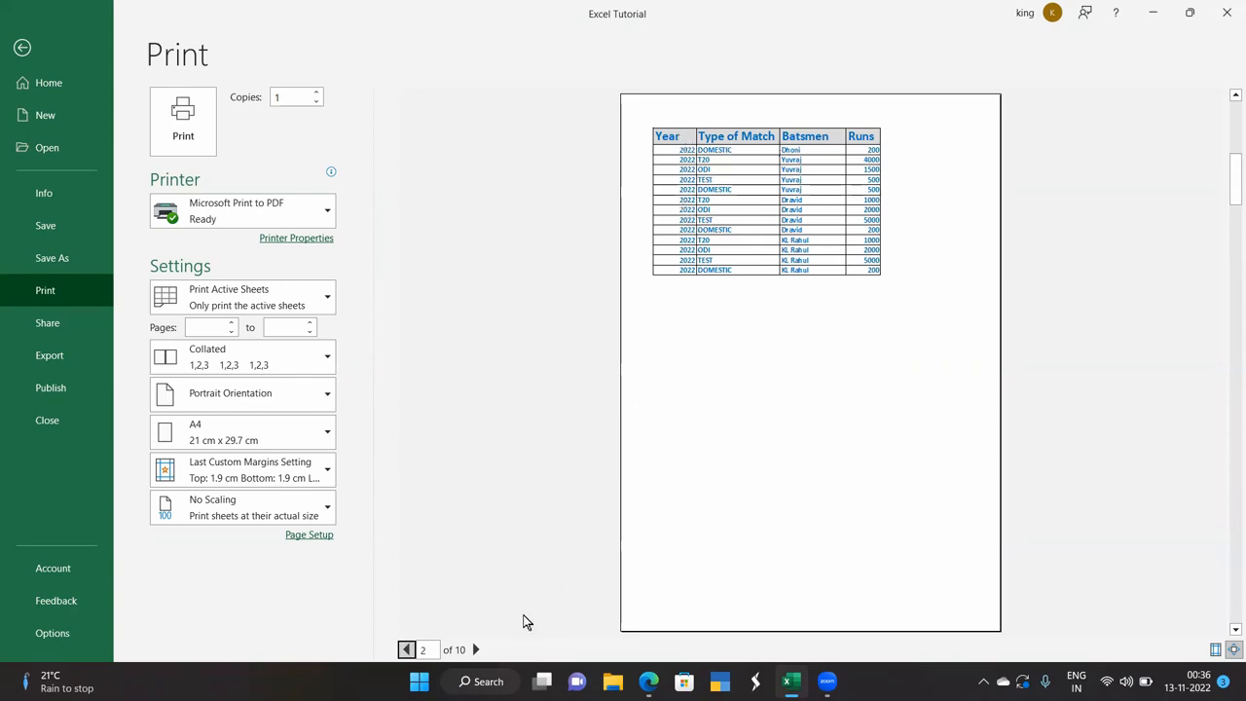
left_click(406, 650)
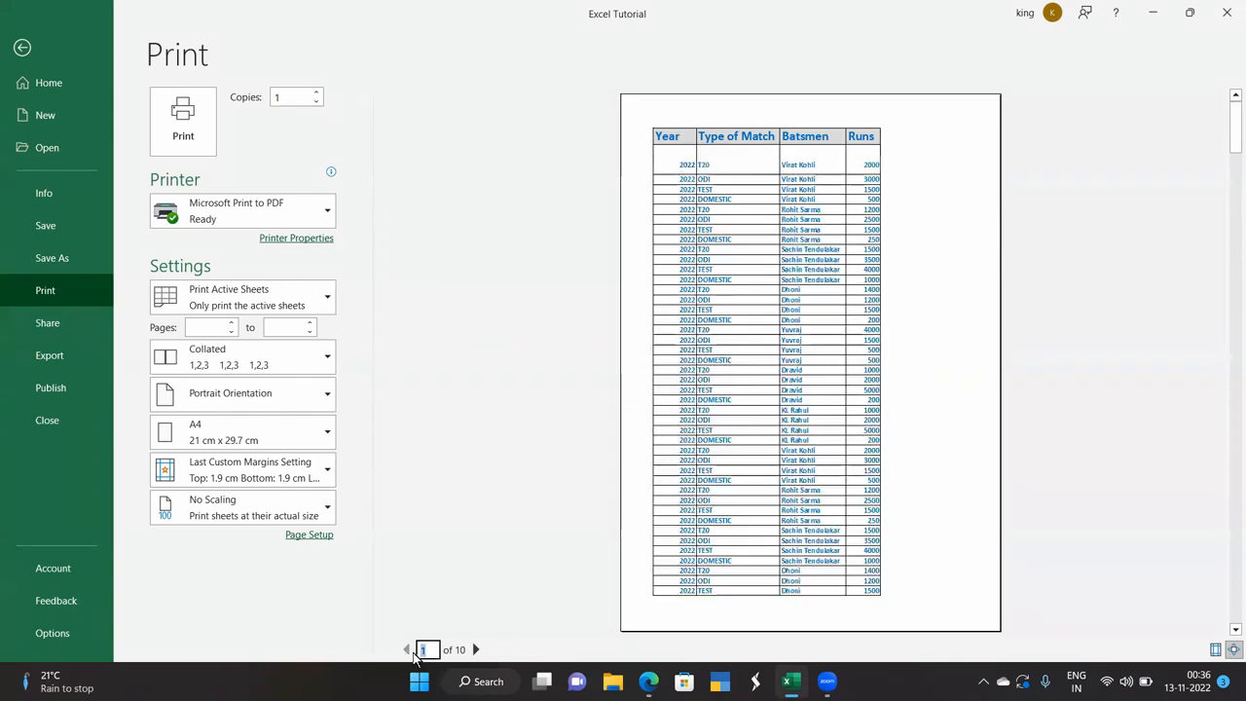
left_click(475, 649)
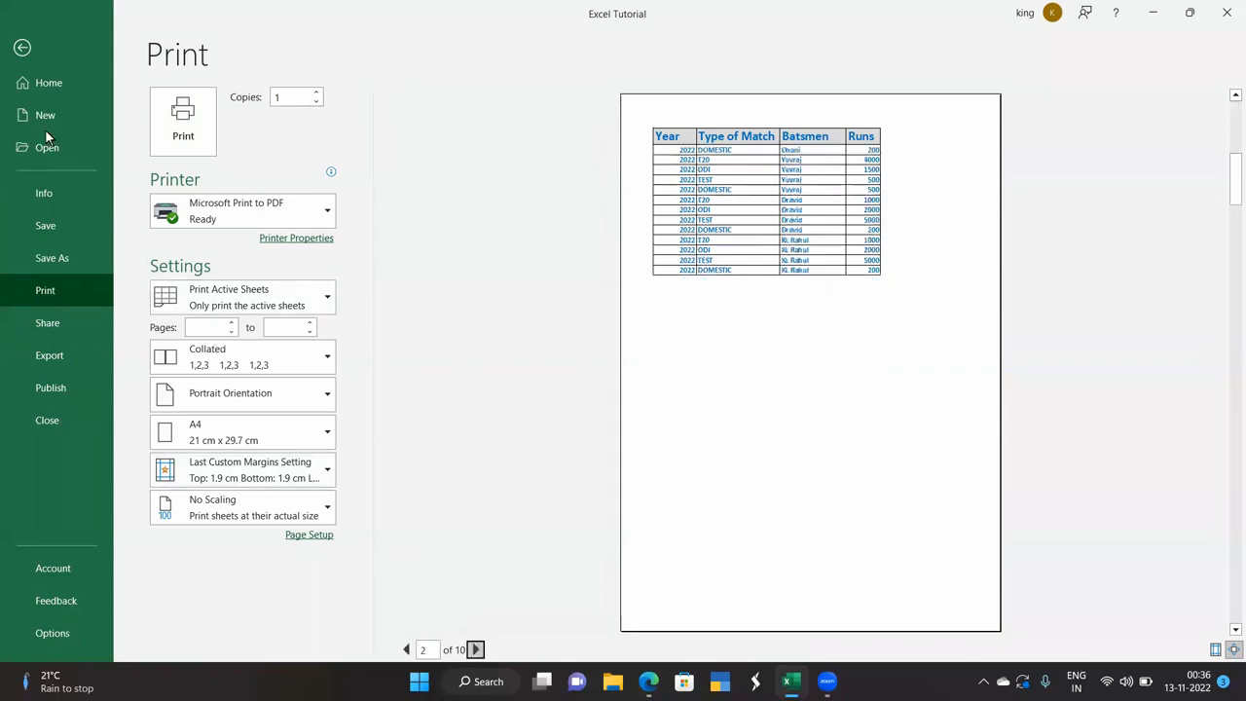
left_click(22, 48)
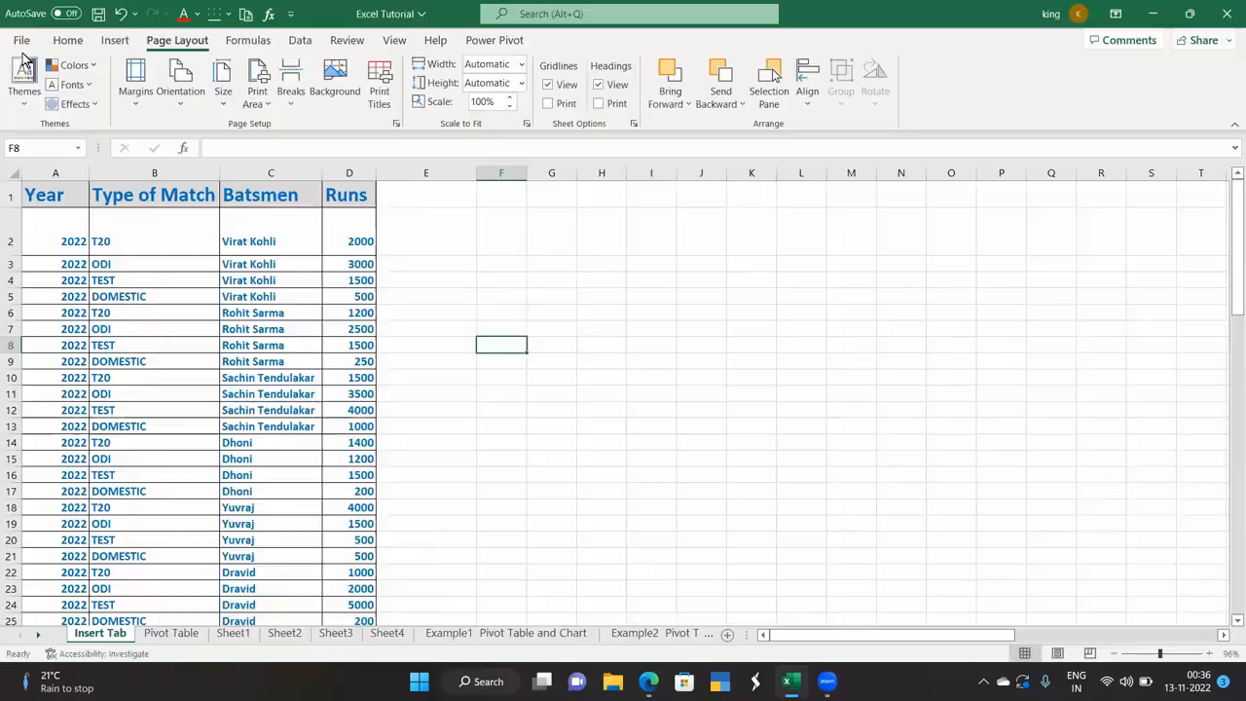
left_click(380, 93)
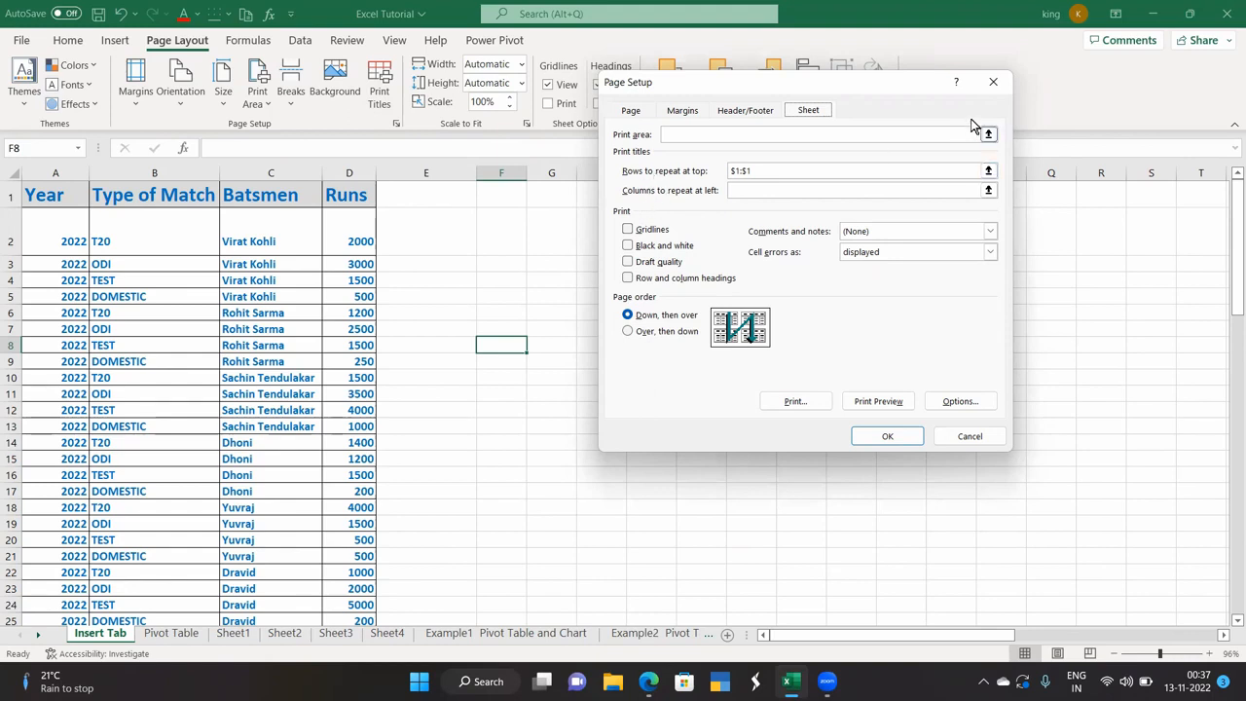
left_click(993, 82)
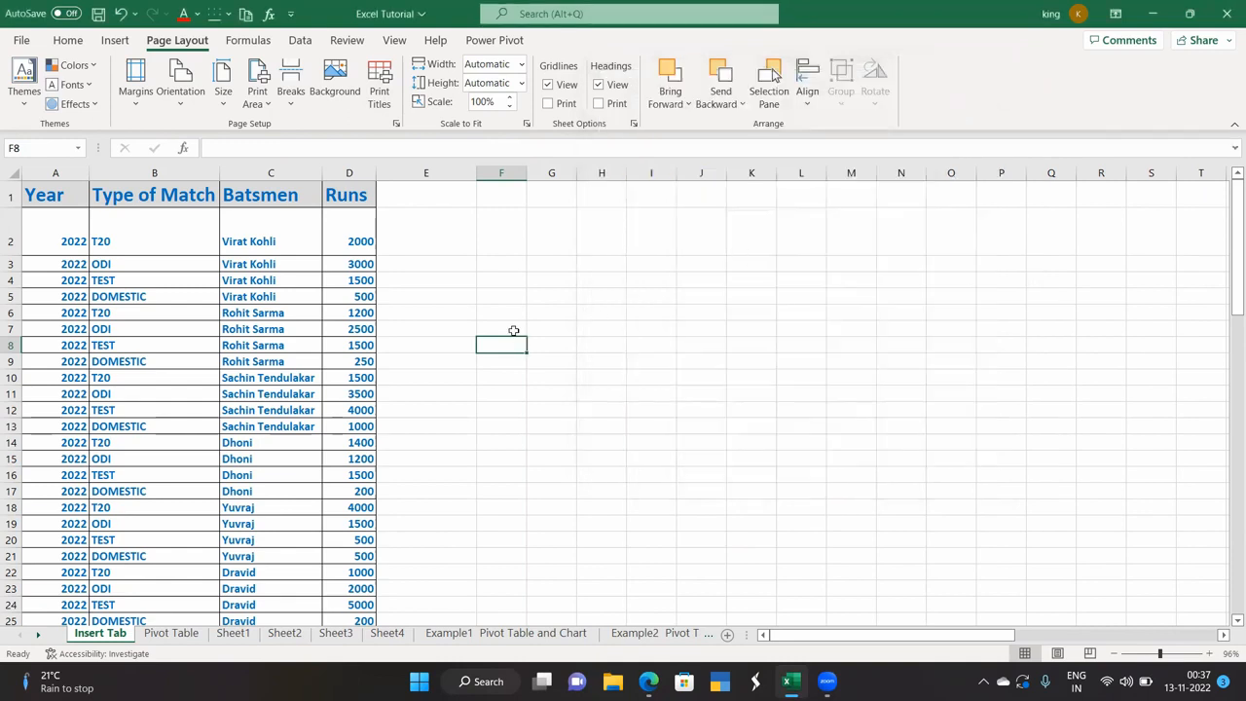
Step: Enter the labels Year, Runs and Team in cells F6 to F8
left_click(500, 310)
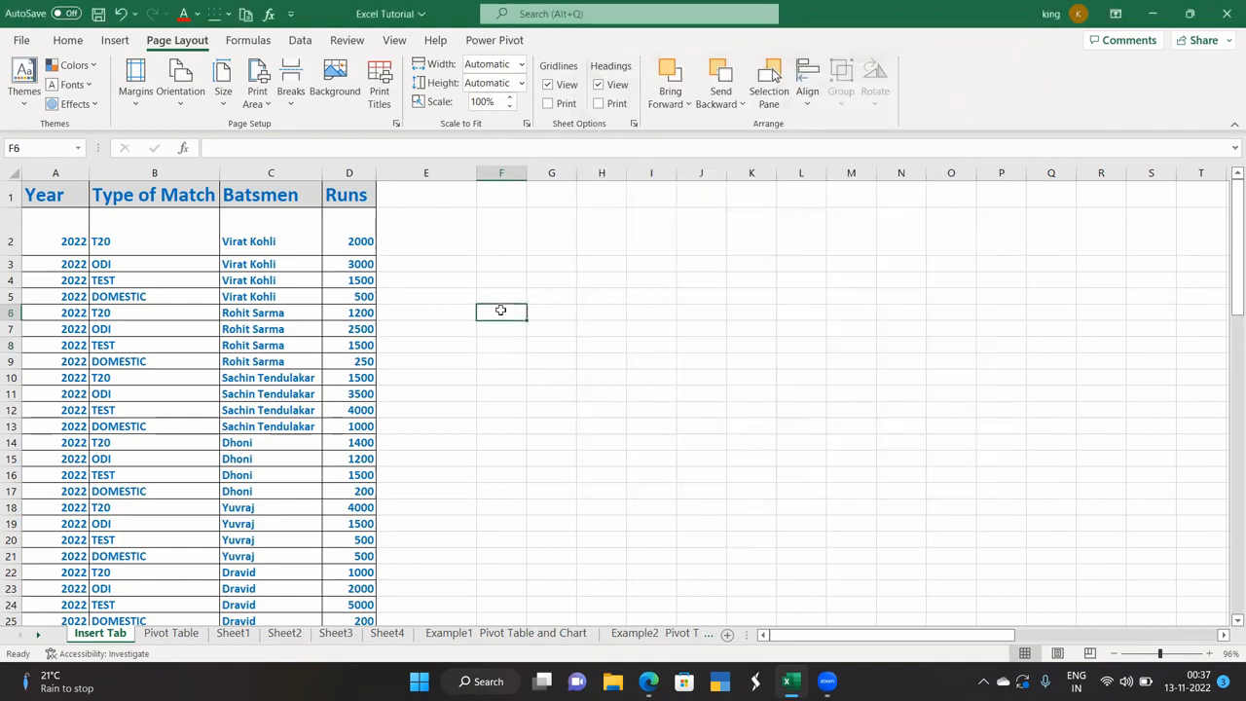
type("Year")
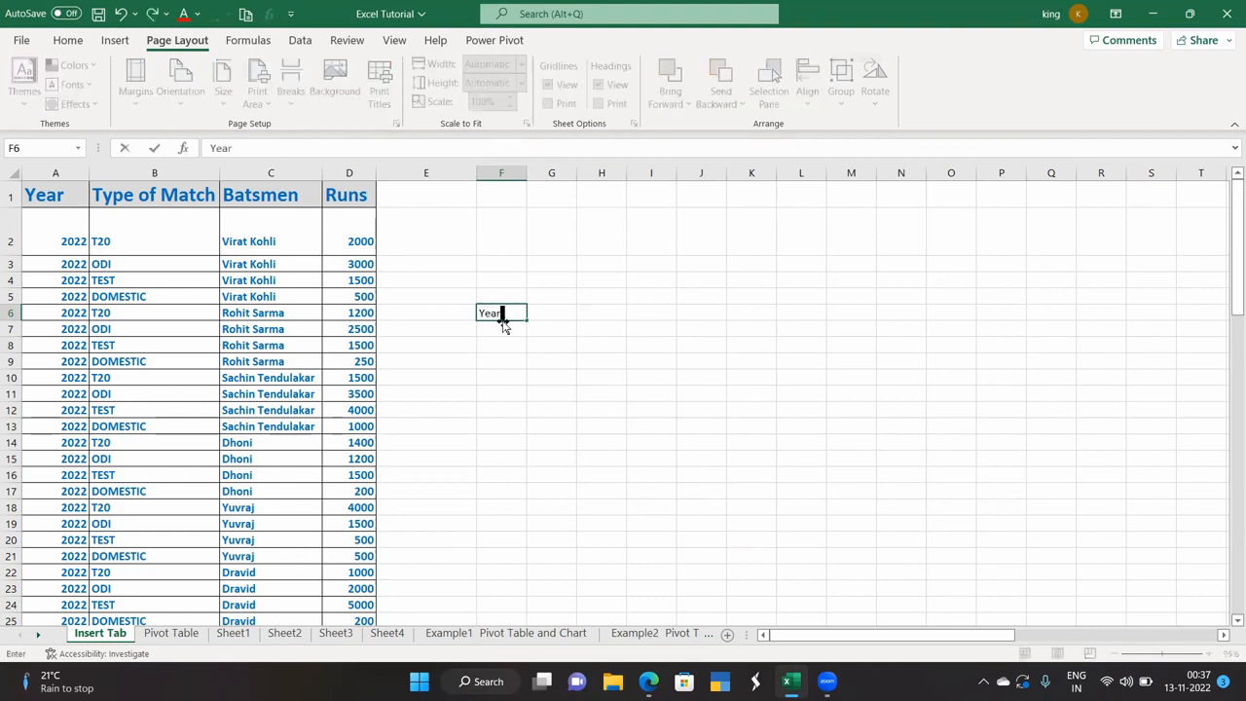
key("Return")
type("Runs")
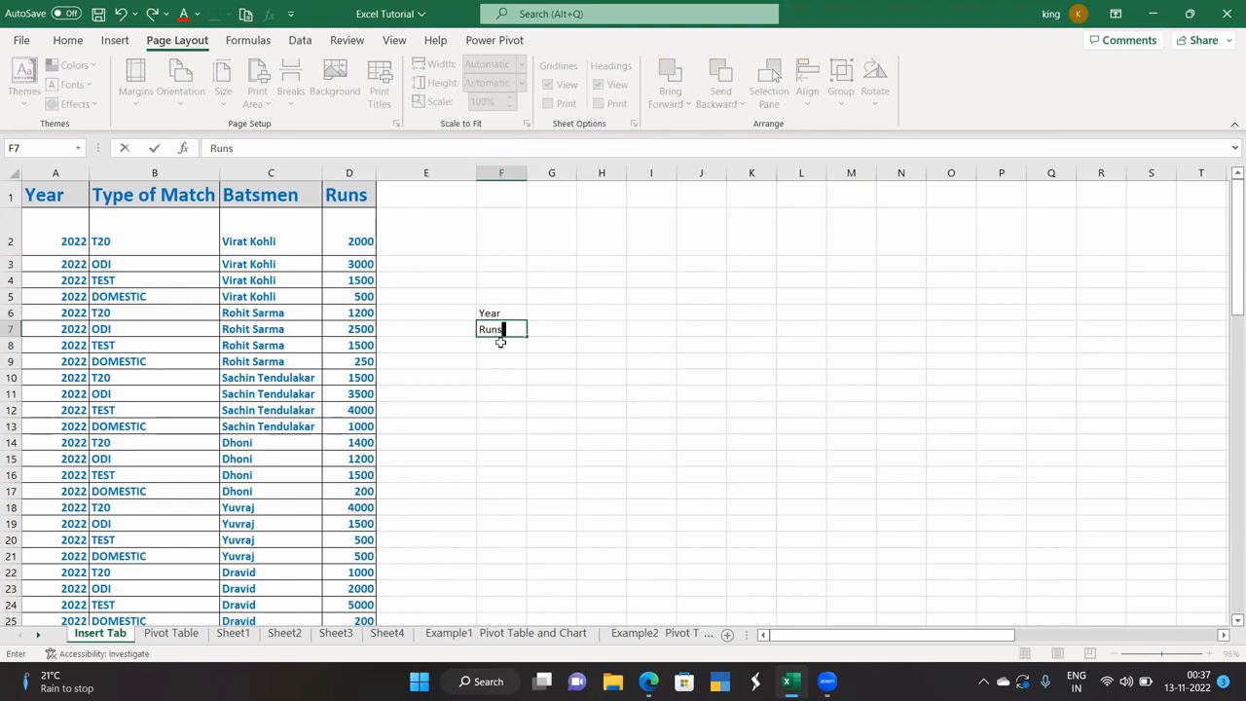
key("Return")
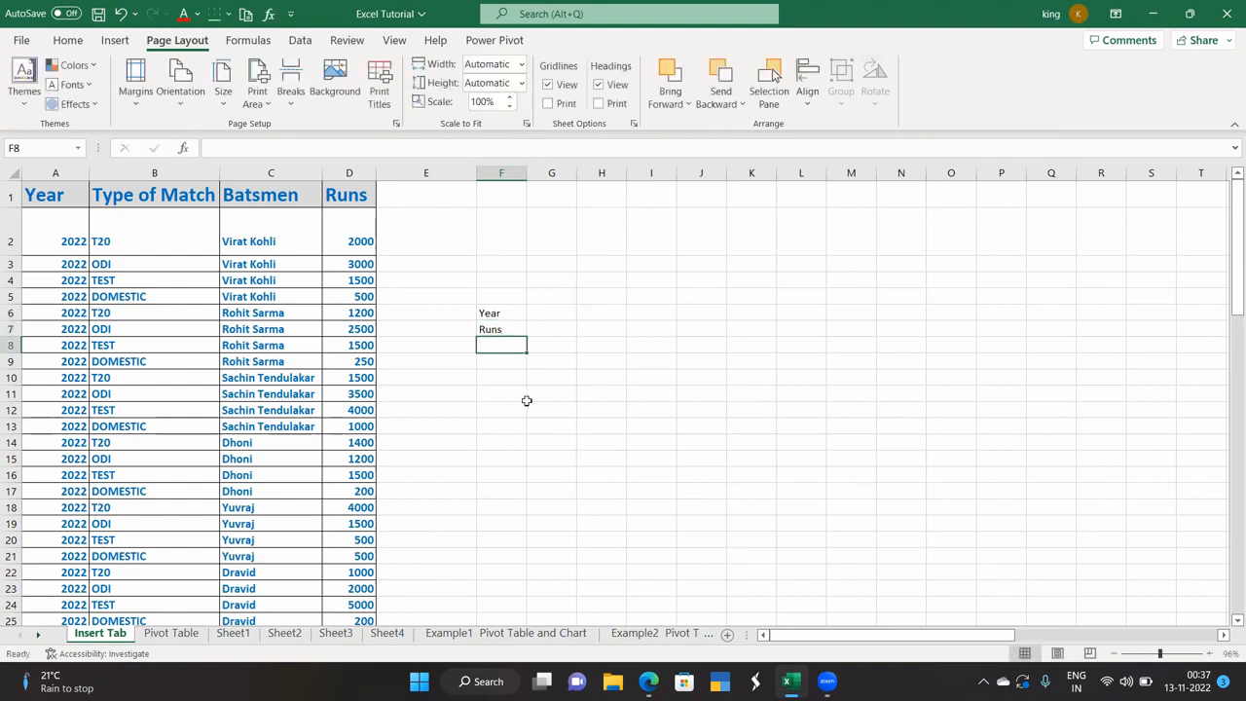
type("Team")
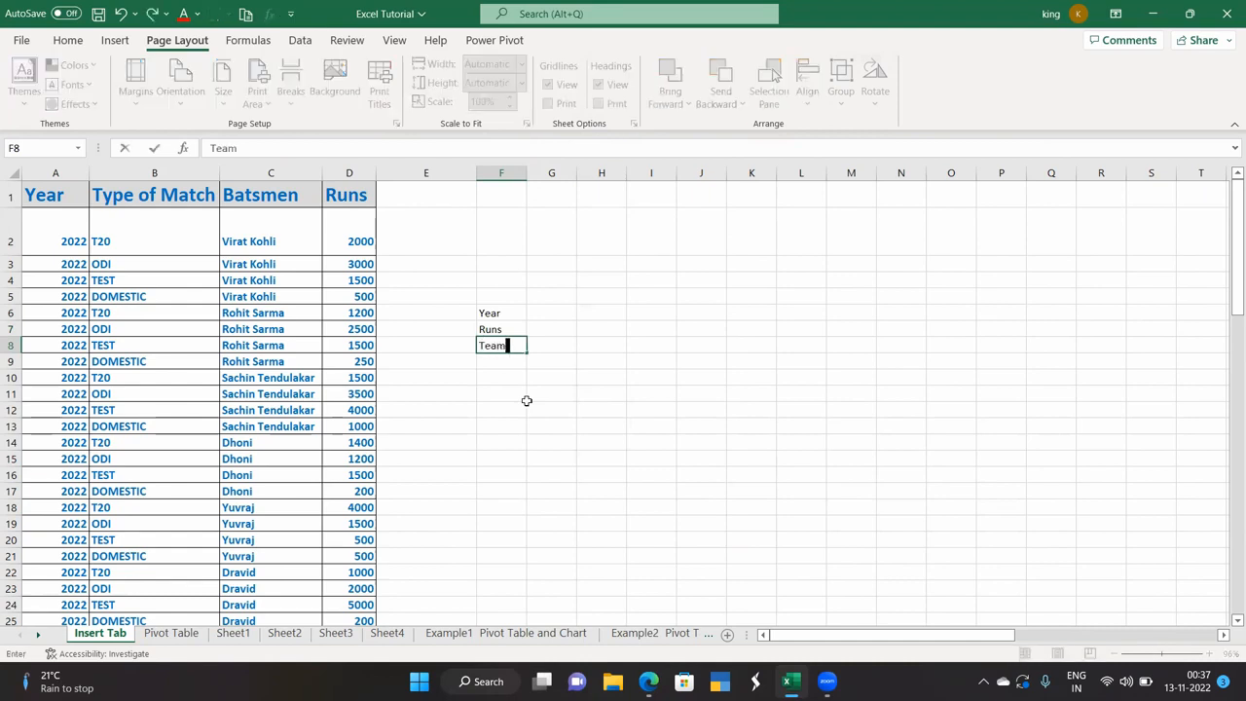
left_click(534, 397)
left_click(556, 312)
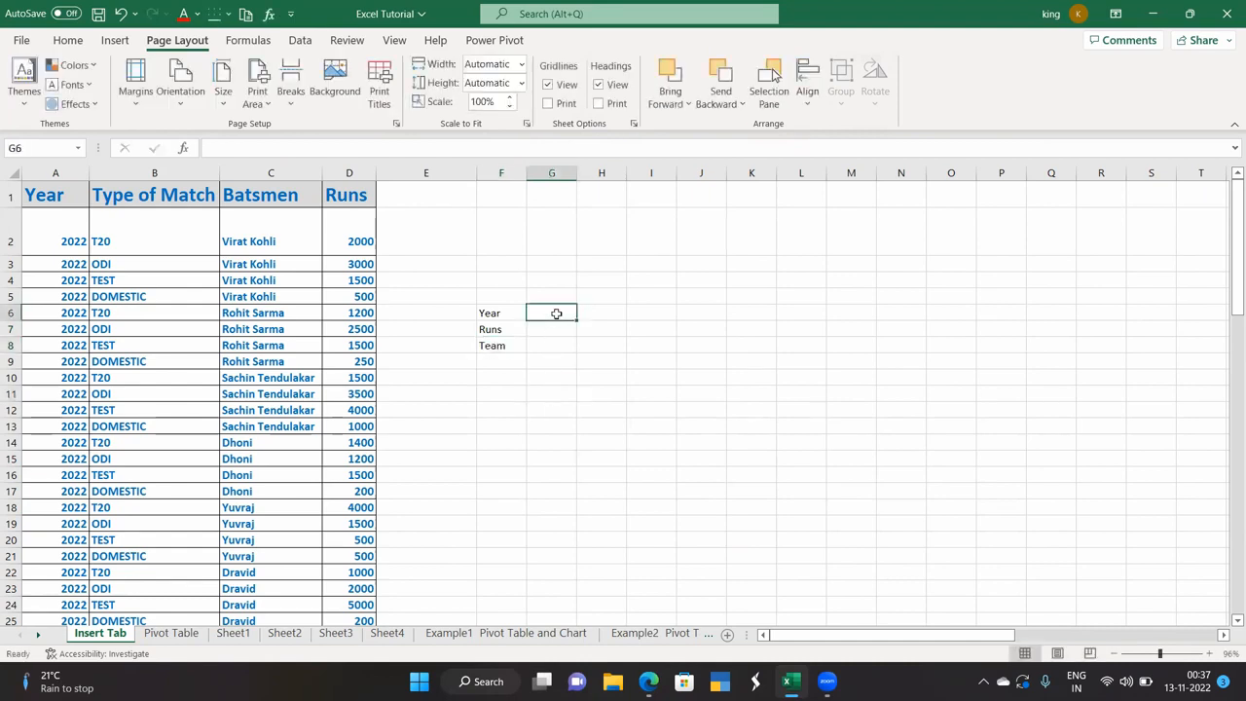
left_click_drag(552, 312, 547, 345)
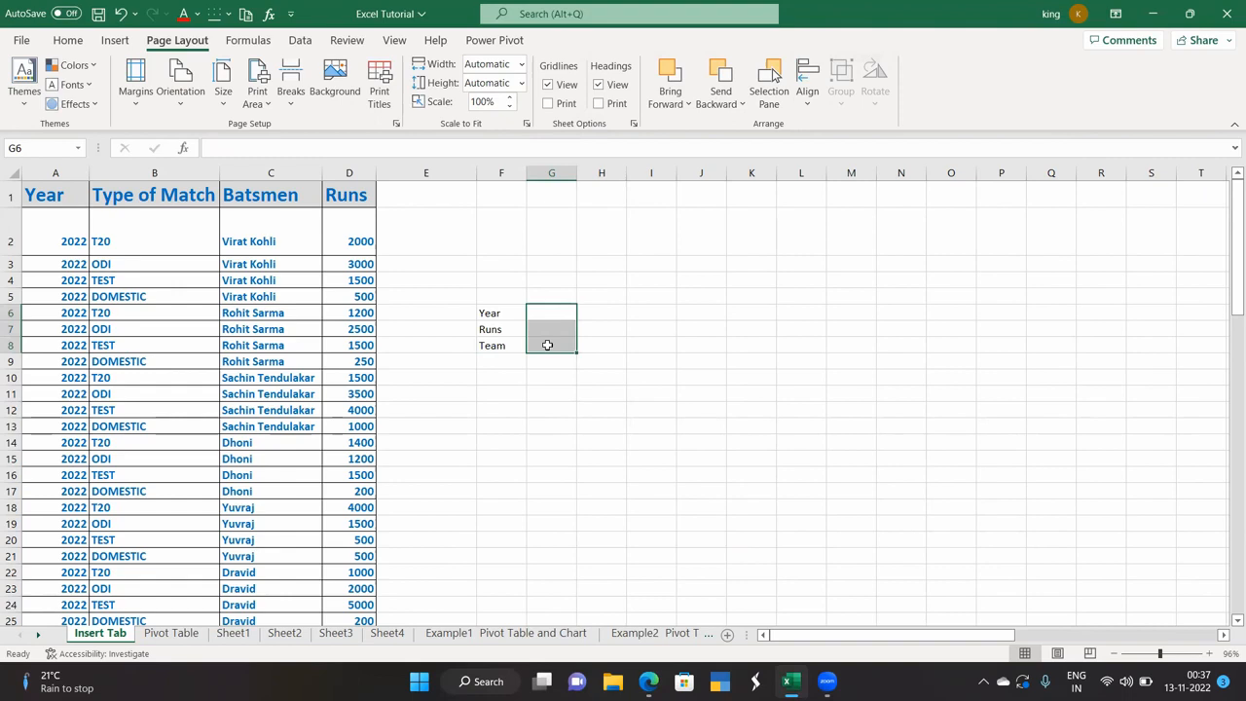
left_click(589, 313)
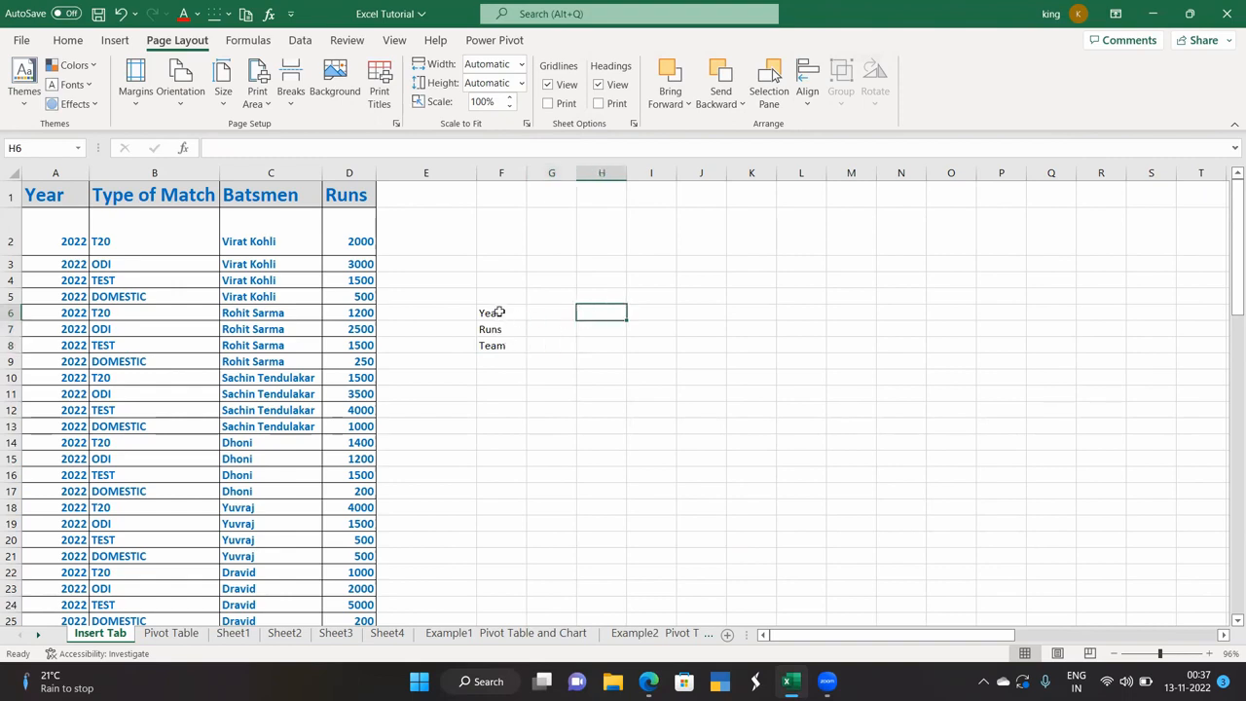
left_click_drag(498, 312, 515, 345)
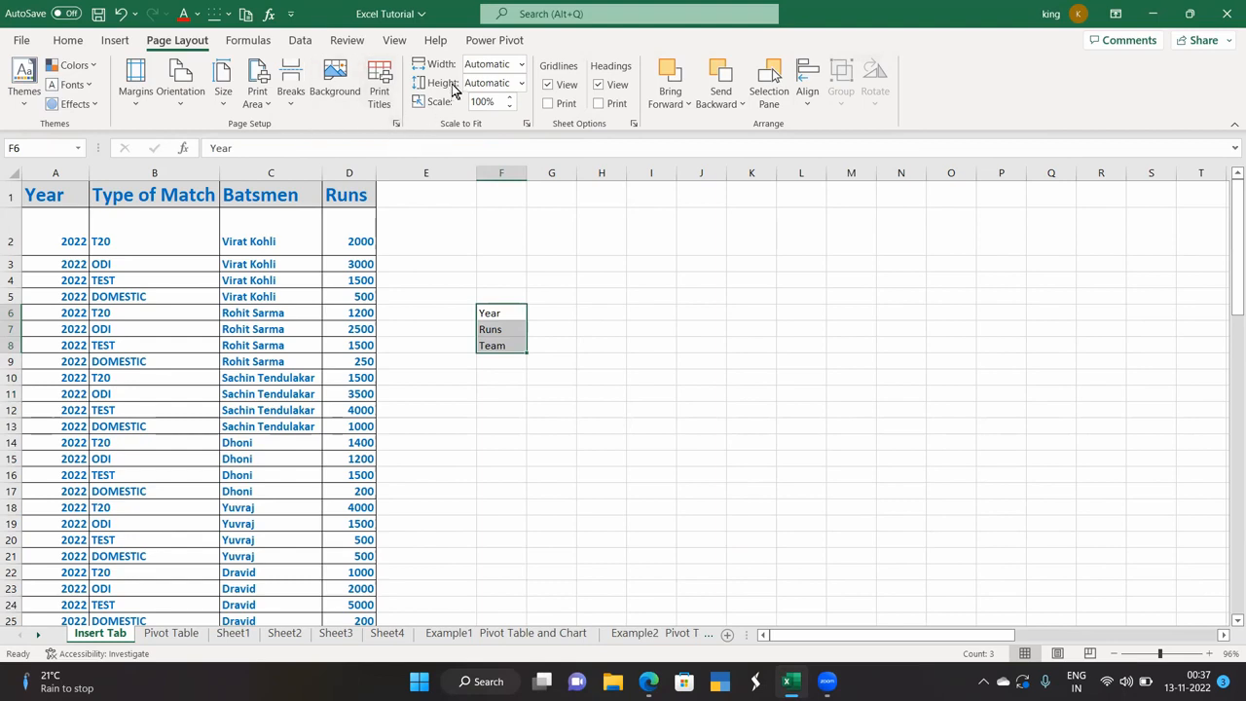
left_click(411, 294)
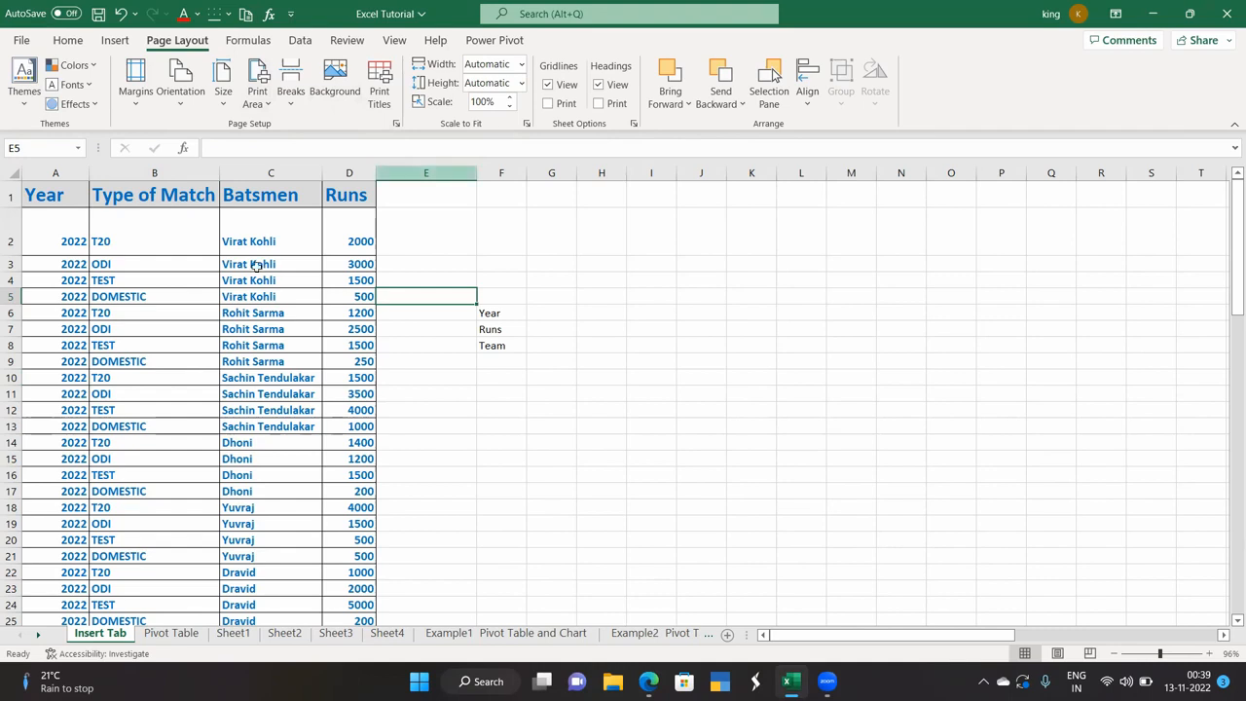
Step: Select the whole cricket table A1:D57 and scale the printout to 1 page wide and 1 page tall
left_click_drag(56, 196, 348, 584)
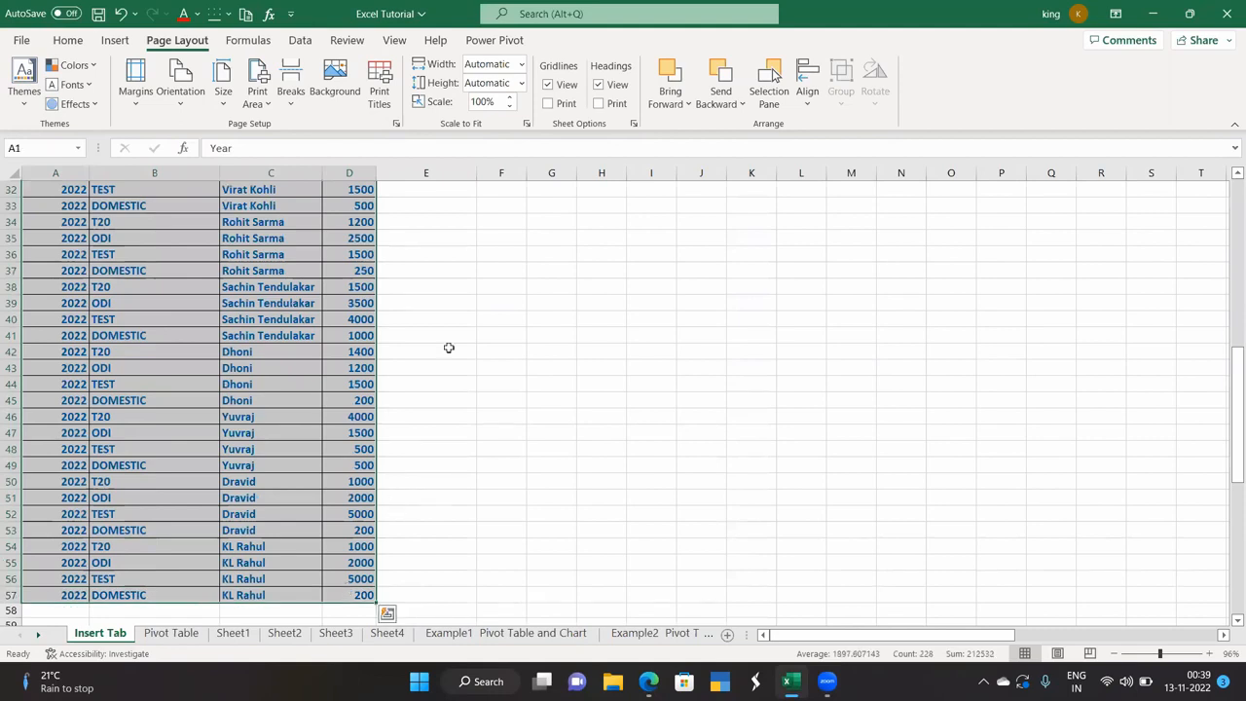
left_click(521, 65)
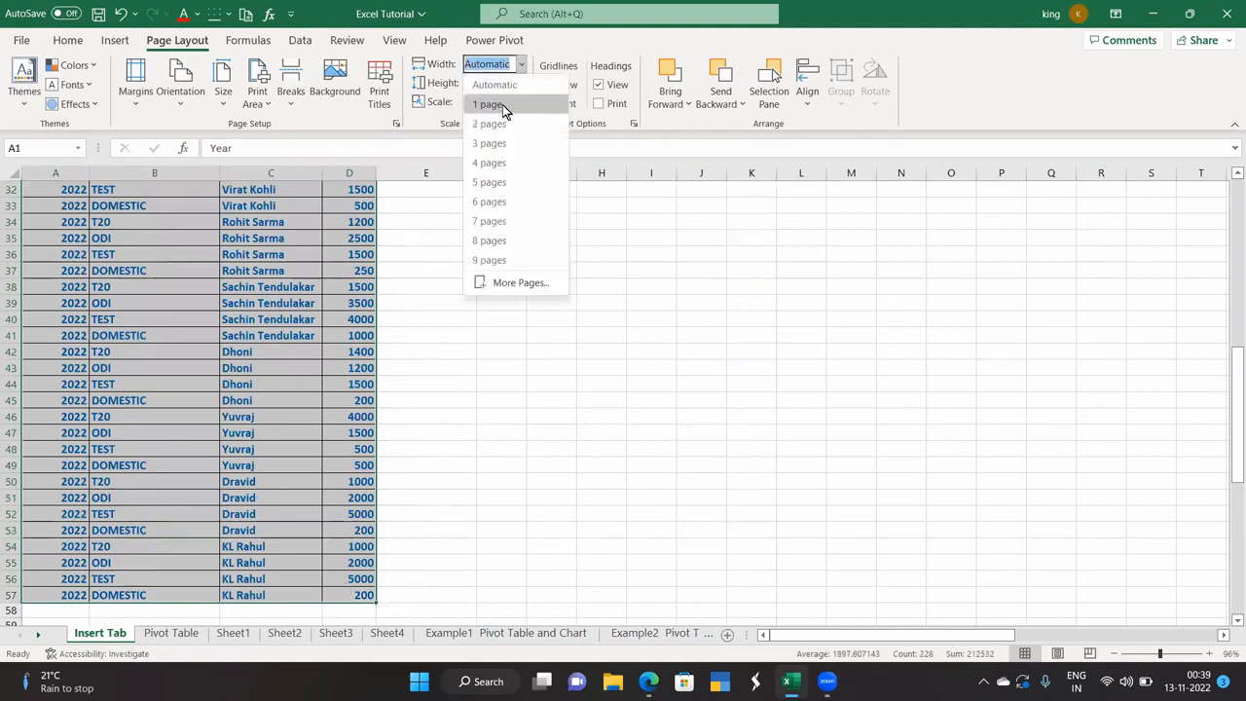
left_click(502, 105)
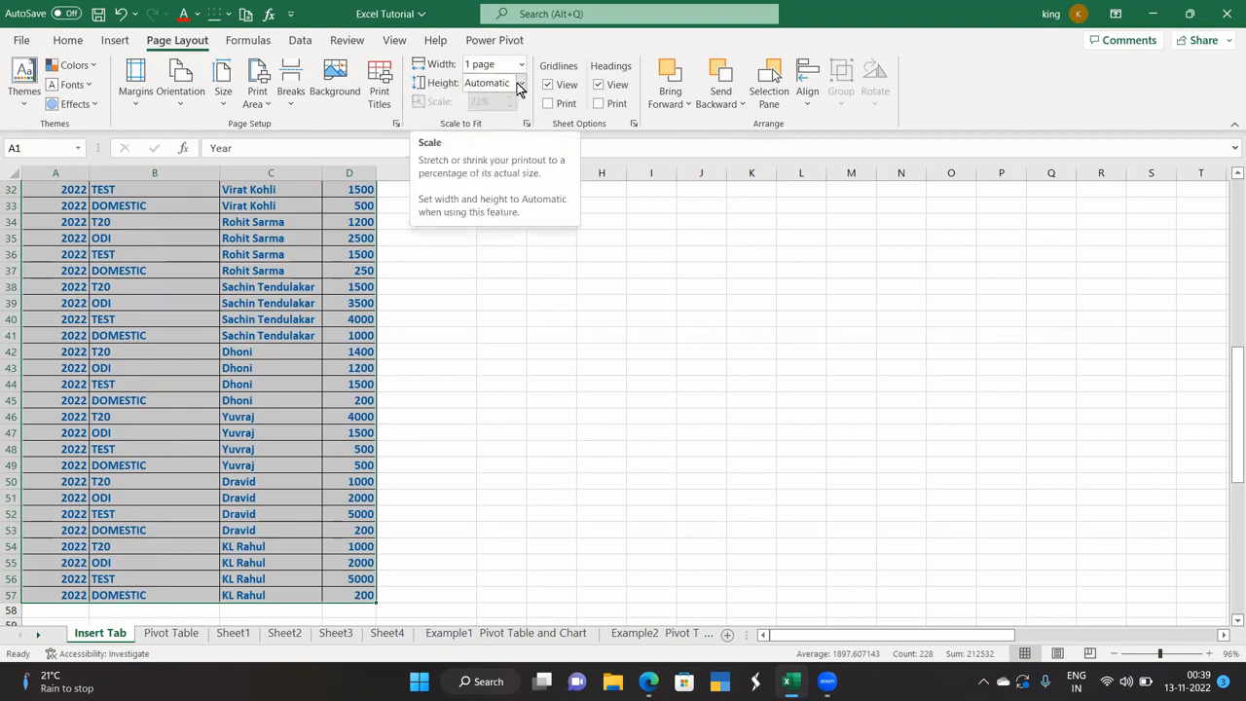
left_click(521, 83)
left_click(497, 123)
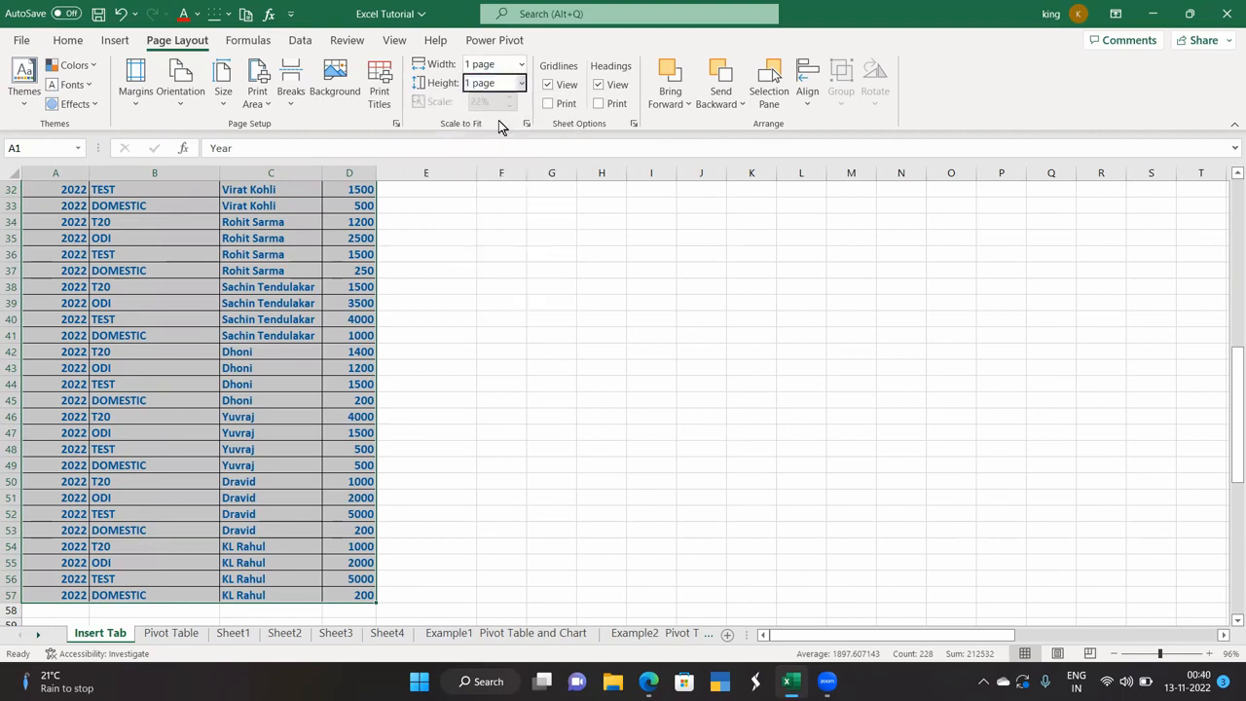
Step: Check the one-page fit in the print preview, and return to the sheet
left_click(23, 41)
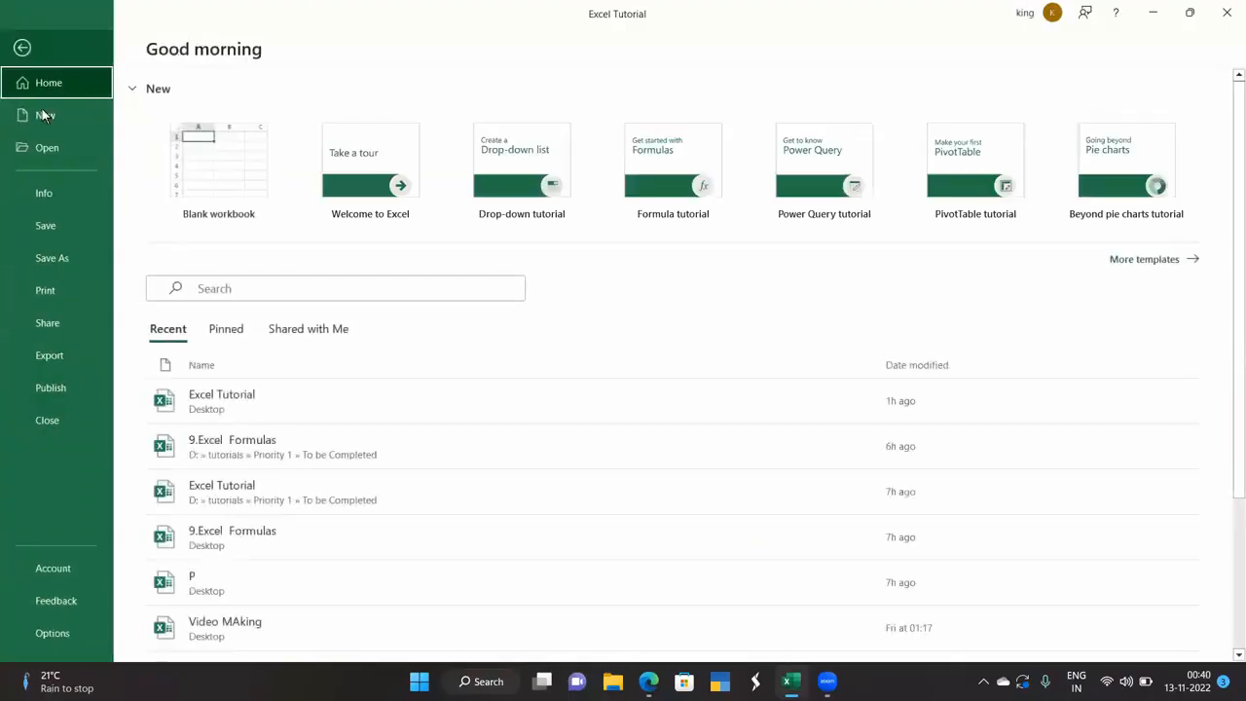
left_click(60, 296)
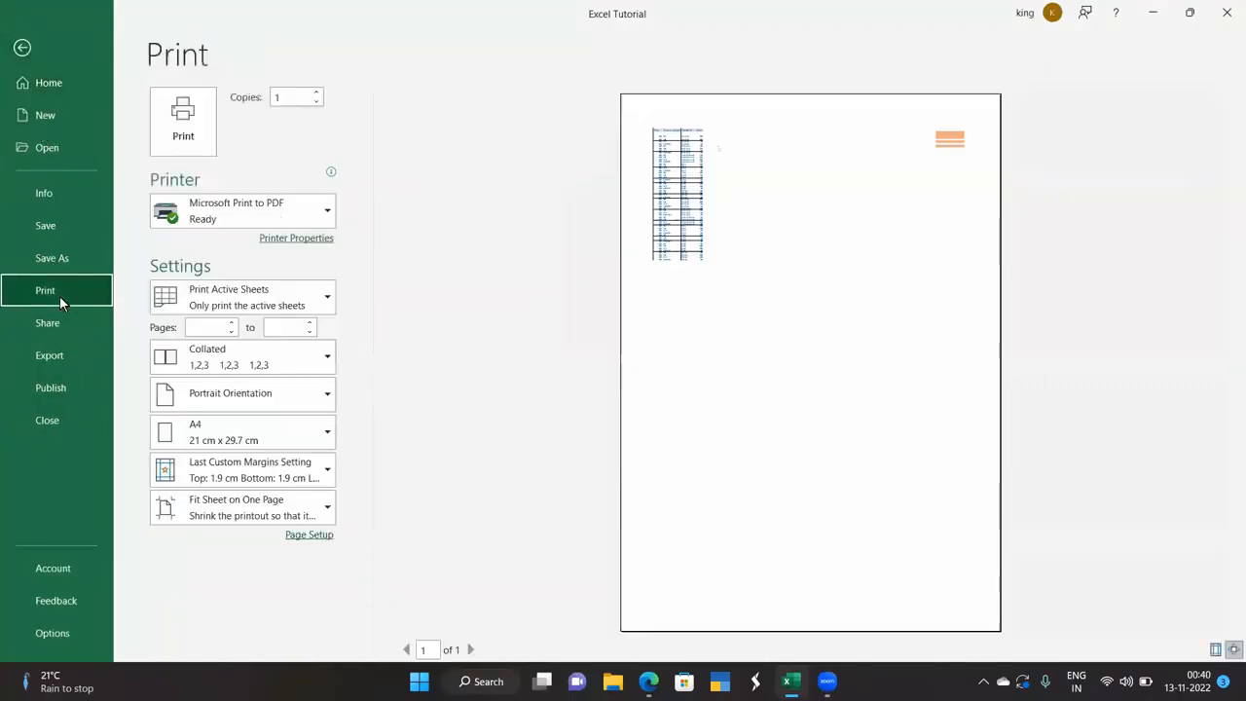
left_click(21, 47)
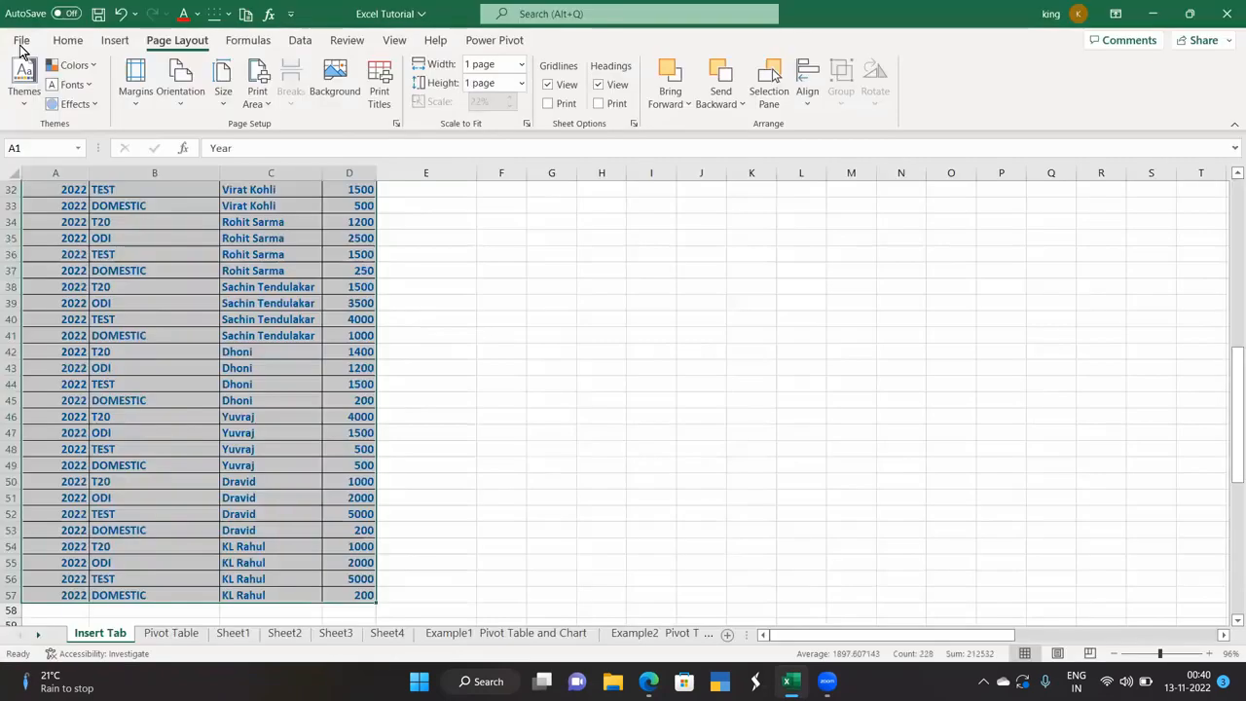
Step: Reset the printout's width and height to Automatic and its scale to 100%
left_click(521, 67)
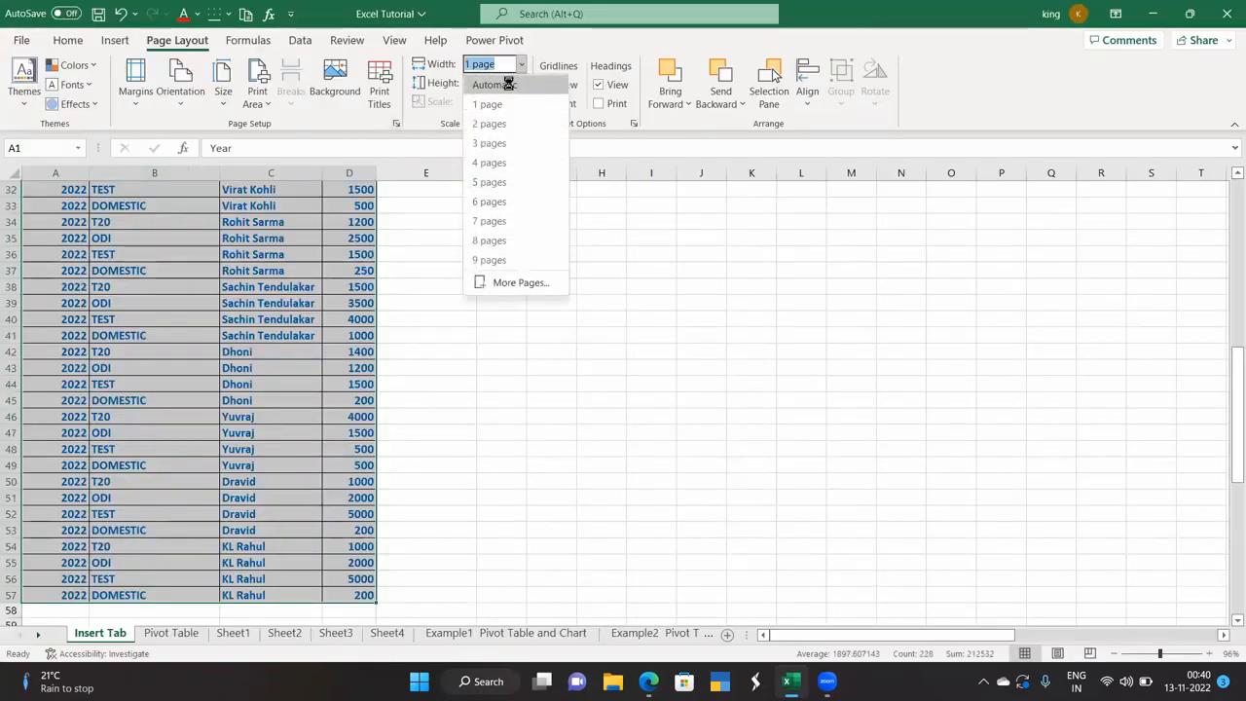
left_click(508, 84)
left_click(521, 84)
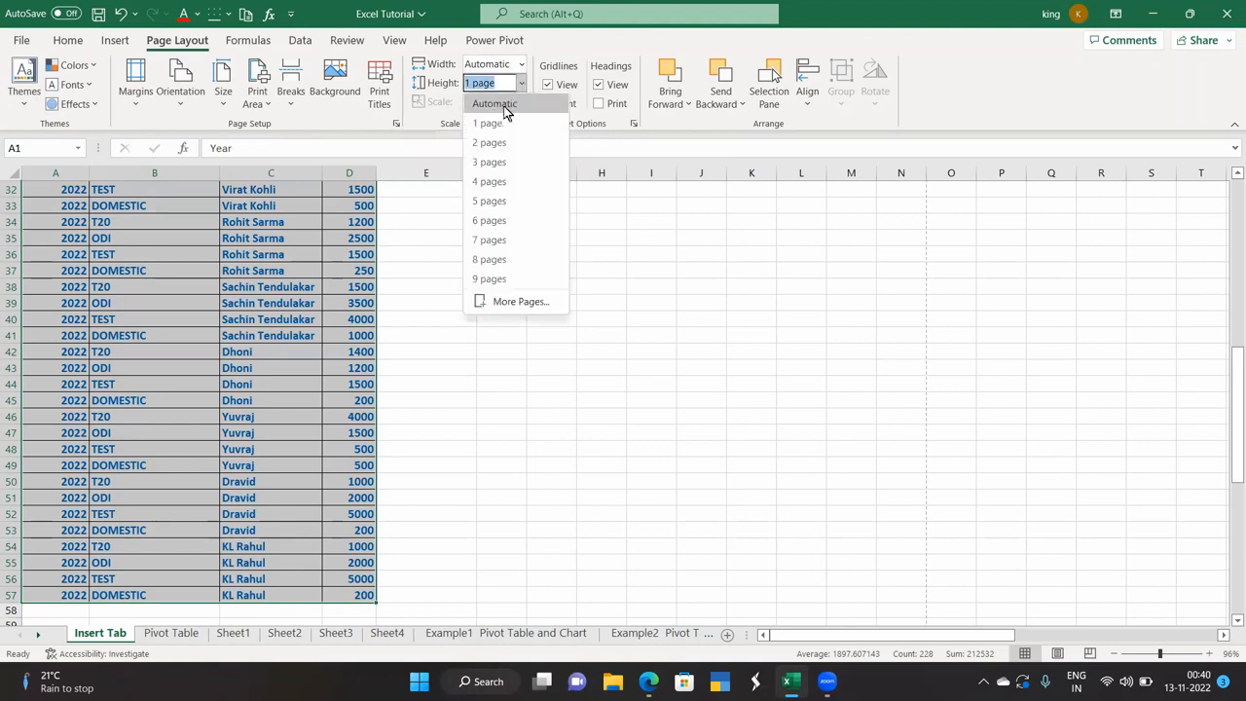
left_click(503, 108)
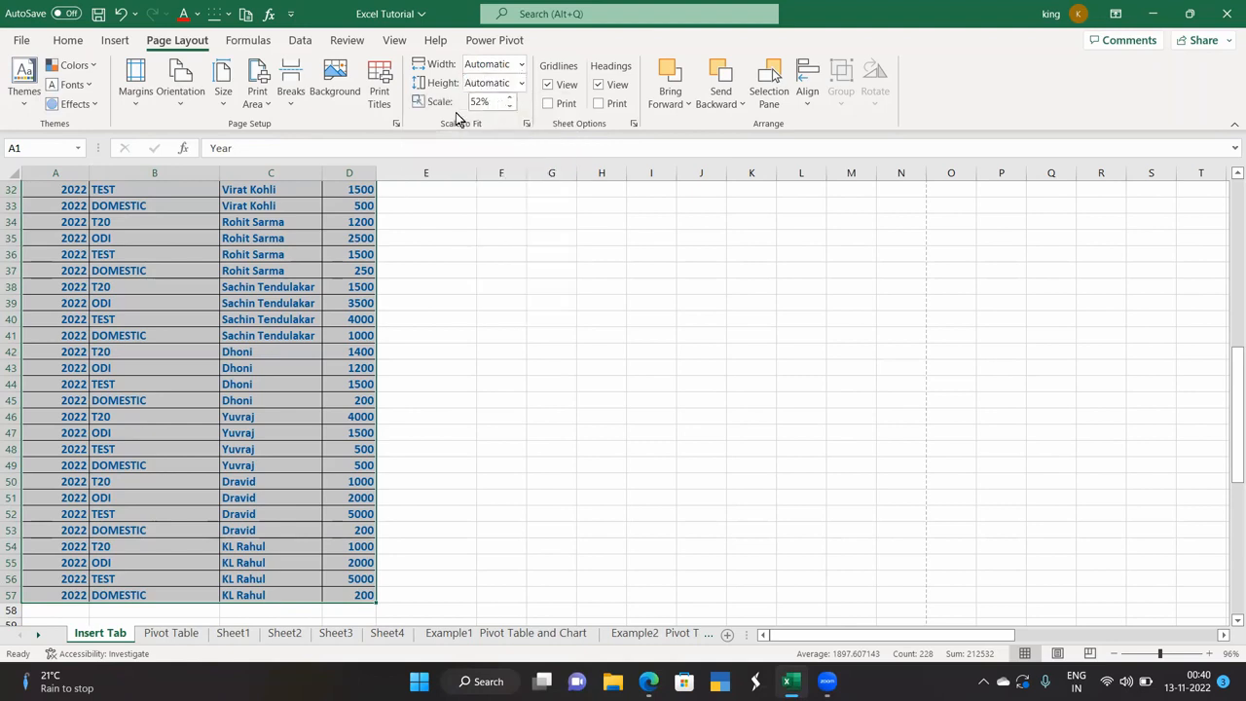
left_click_drag(493, 106, 459, 108)
type("100")
key("Return")
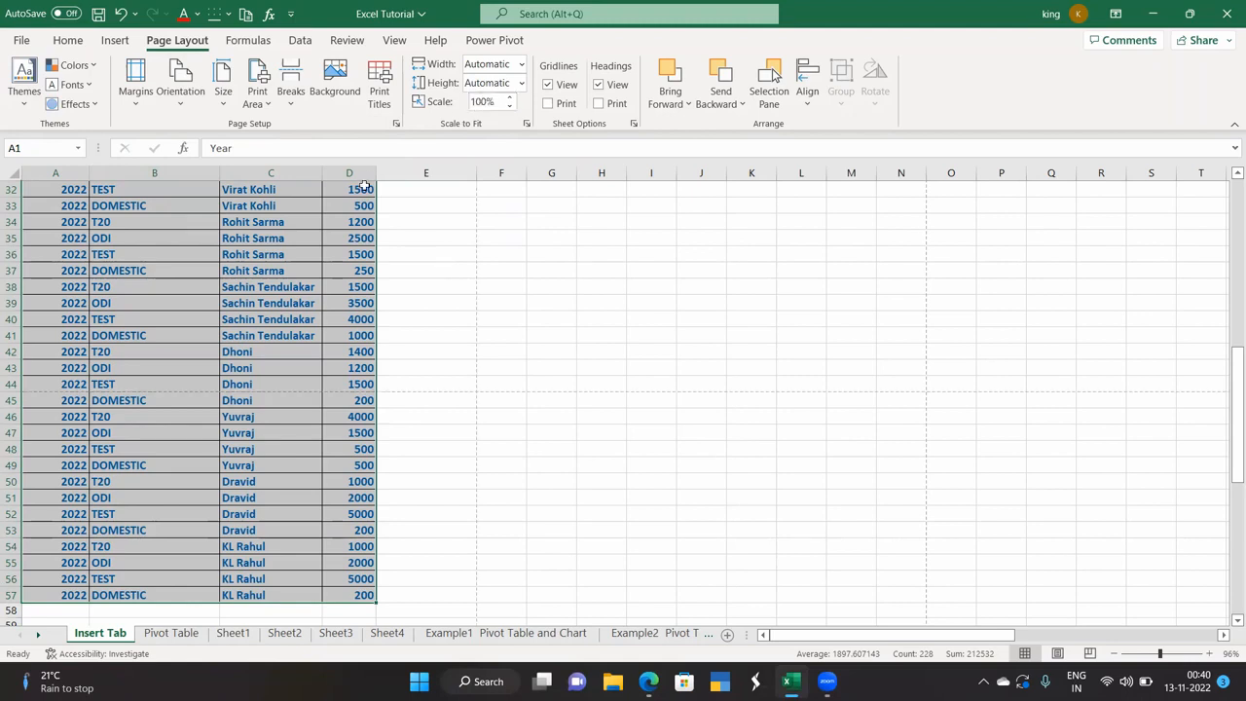
Step: Check how the table prints at 100% scale in the print preview, and return to the sheet
left_click(23, 42)
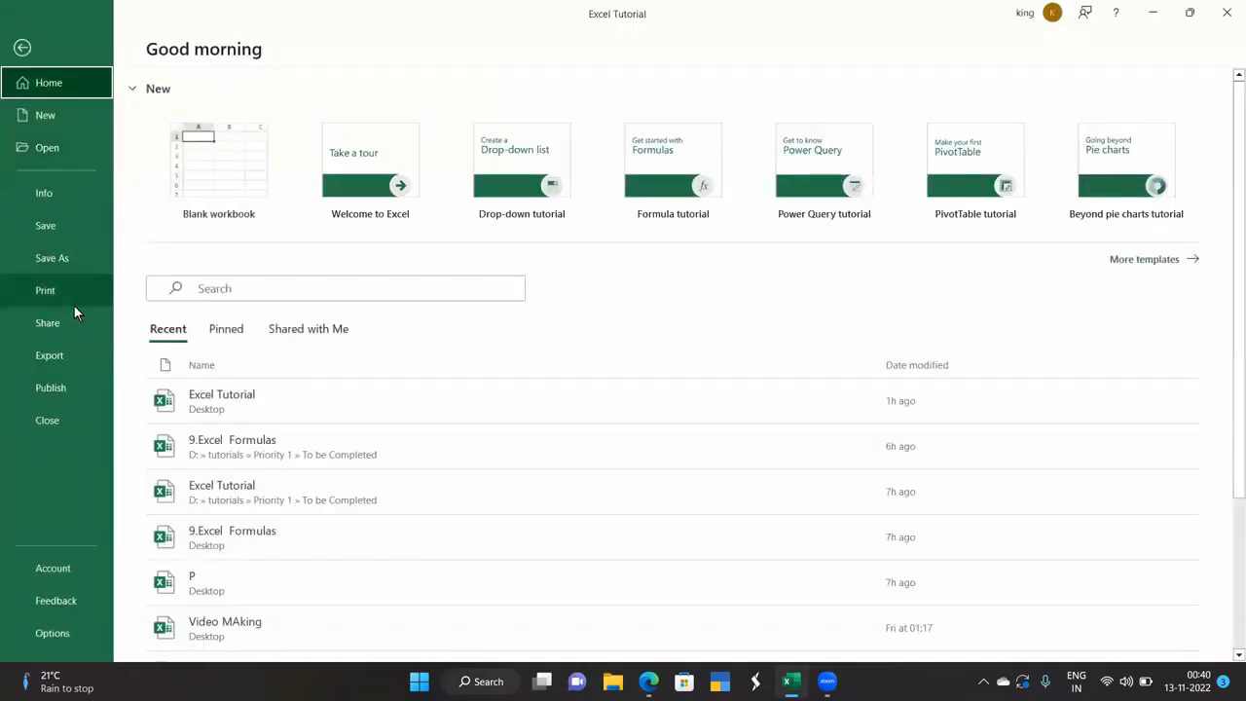
left_click(70, 290)
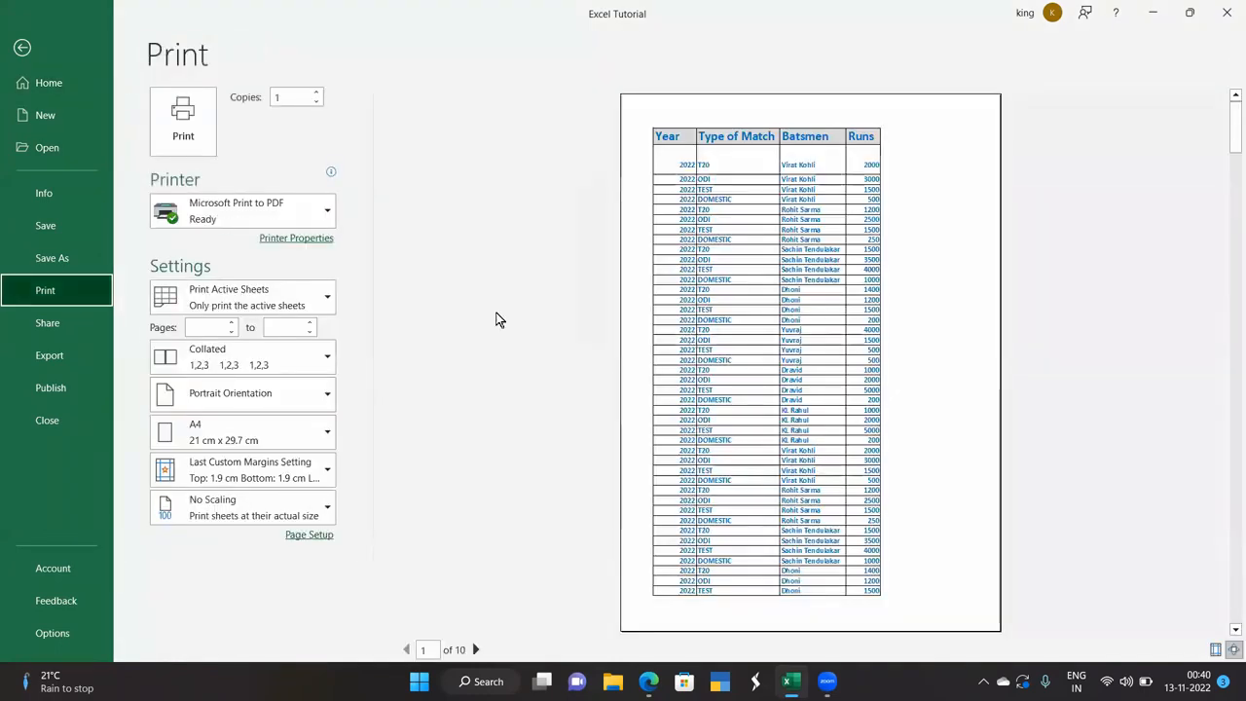
left_click(21, 47)
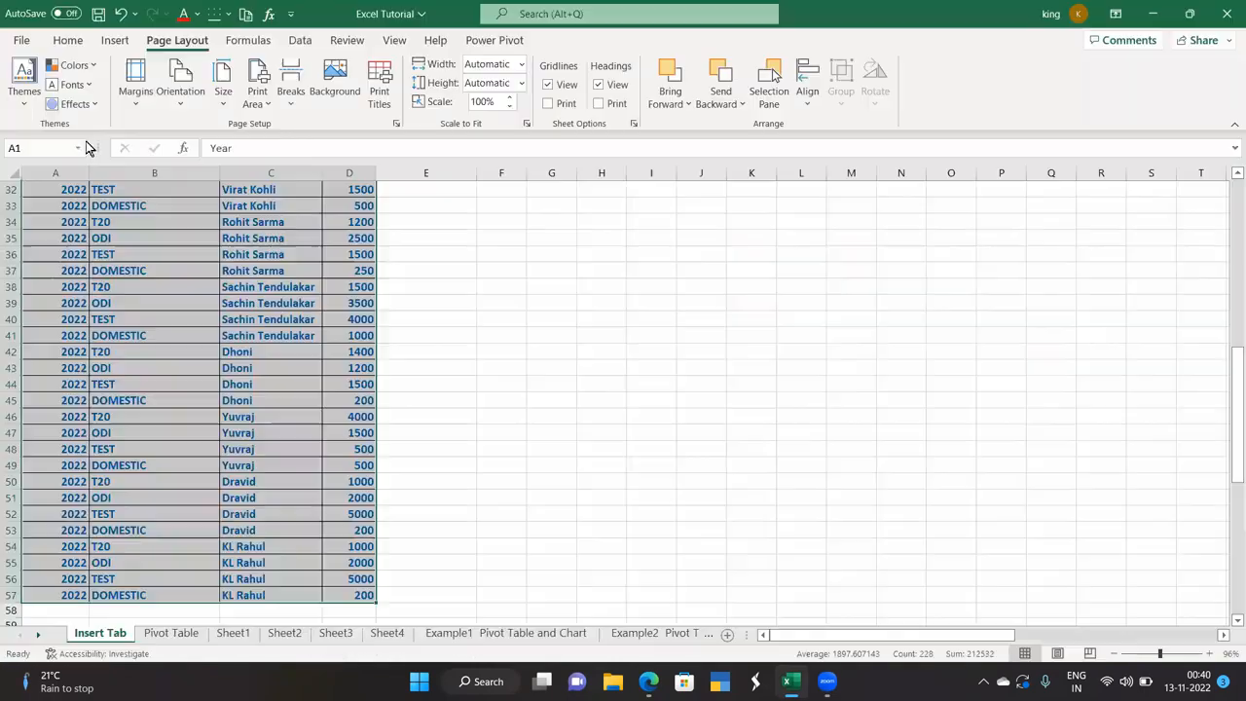
Step: Scale the printout to 70% and check the result in the print preview
left_click(495, 100)
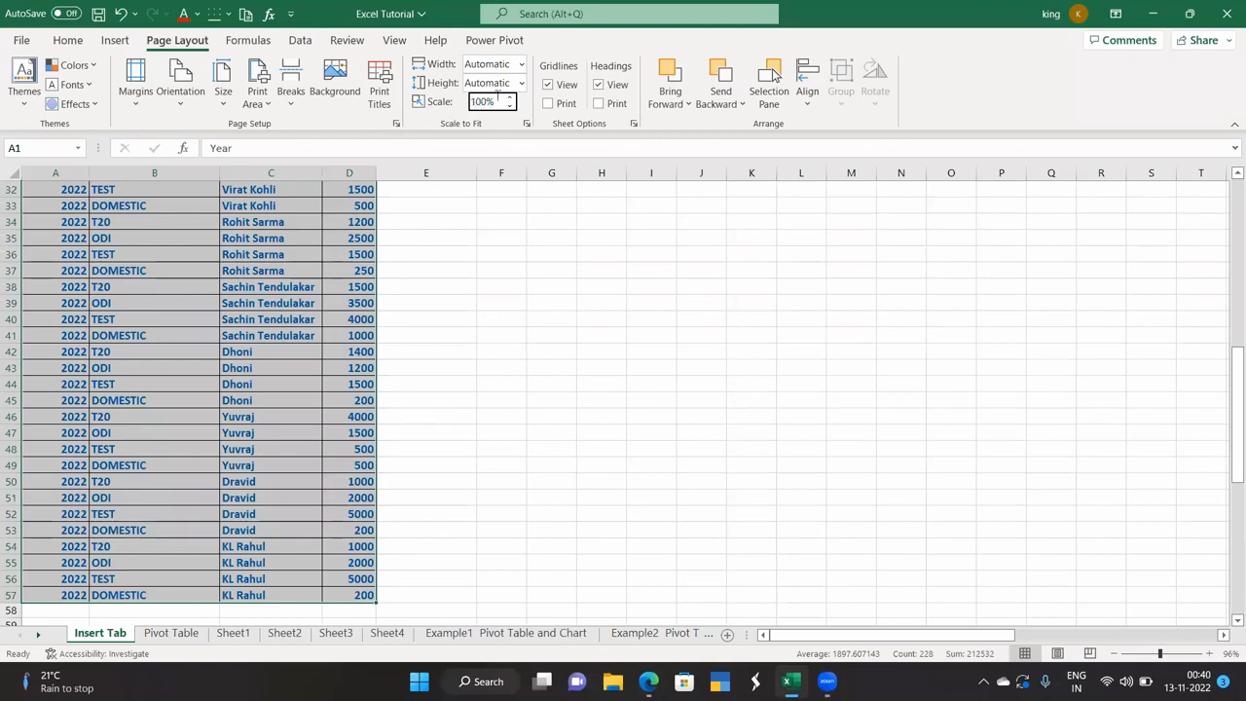
left_click_drag(498, 101, 425, 91)
type("70")
key("Return")
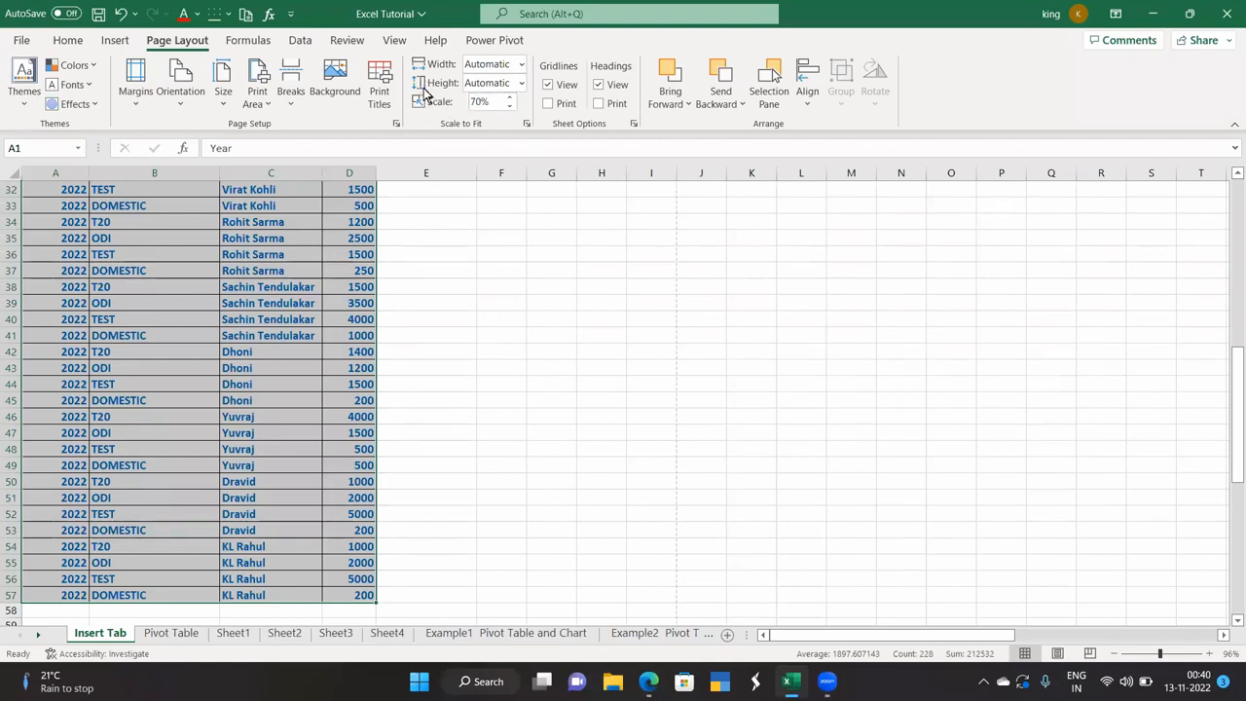
left_click(22, 40)
left_click(59, 293)
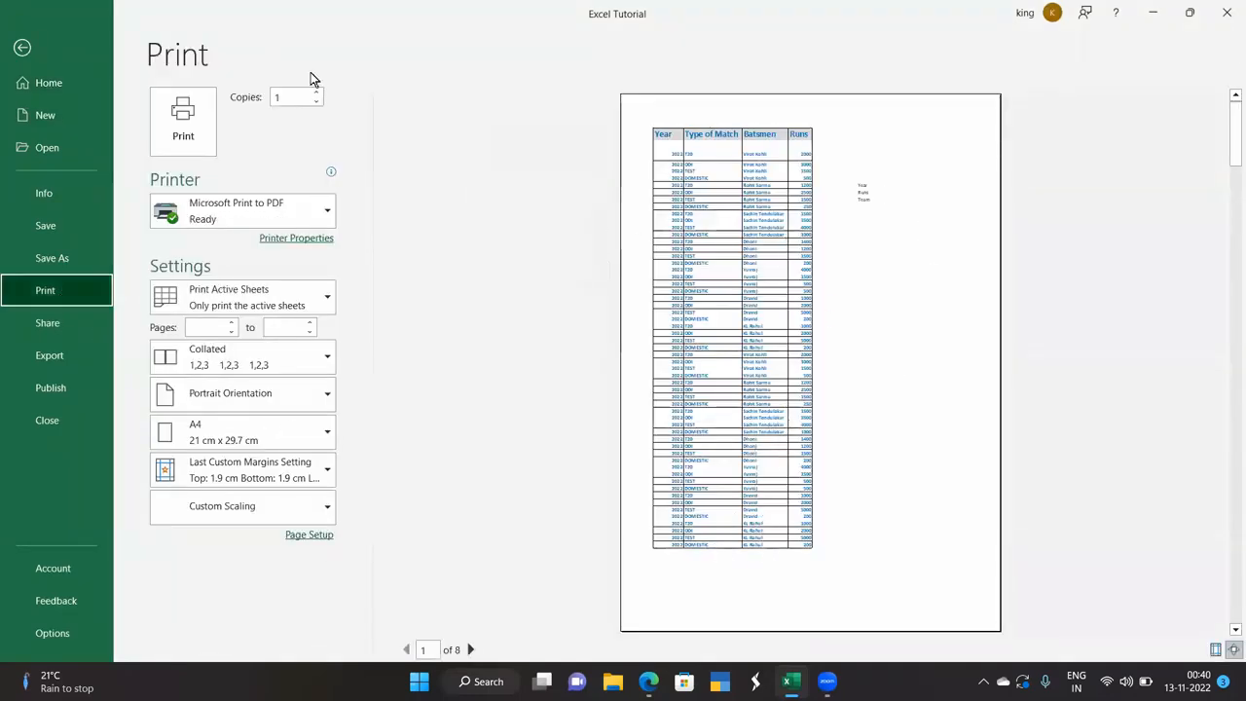
left_click(24, 47)
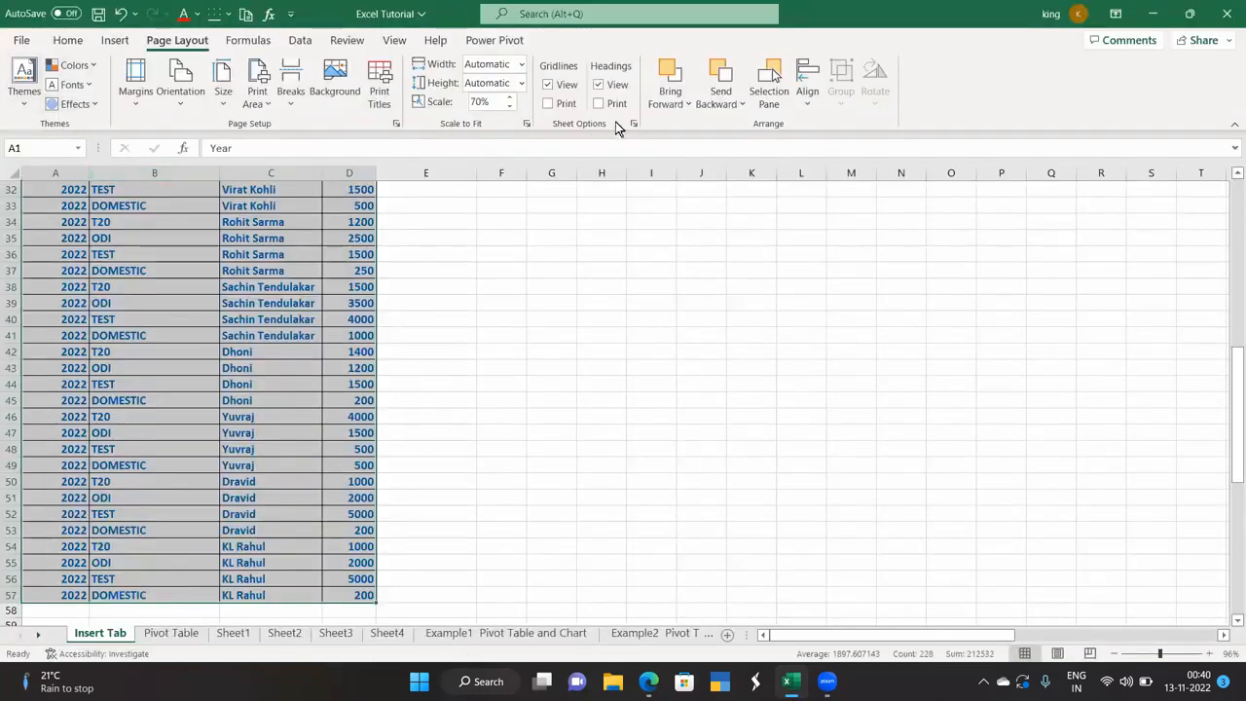
Step: Set the printout scale to 75%, and review the page in the print preview
left_click(434, 104)
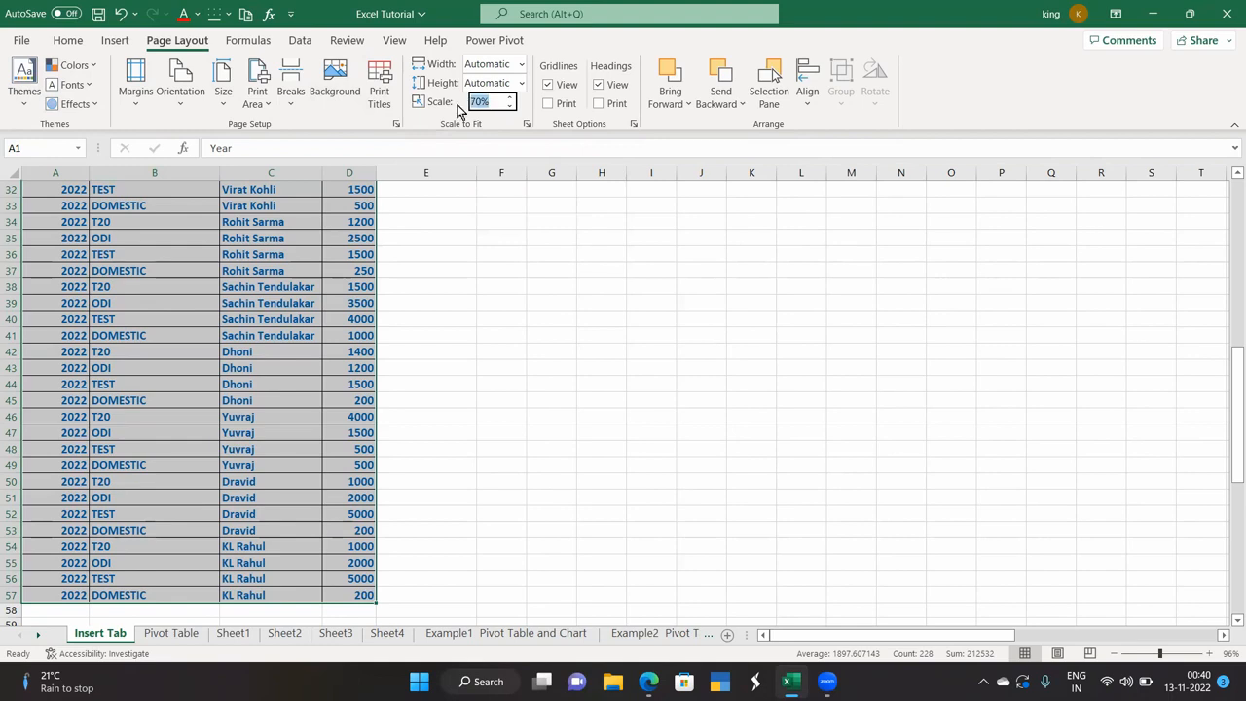
type("75")
left_click(21, 40)
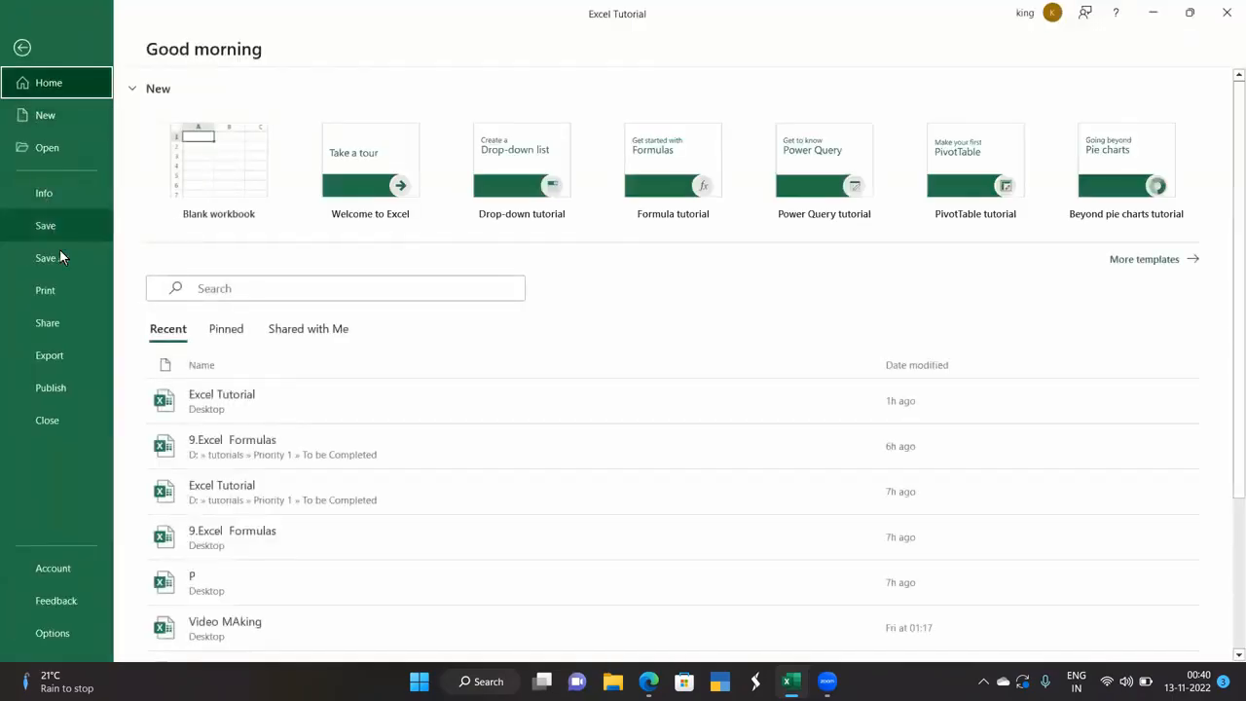
left_click(63, 290)
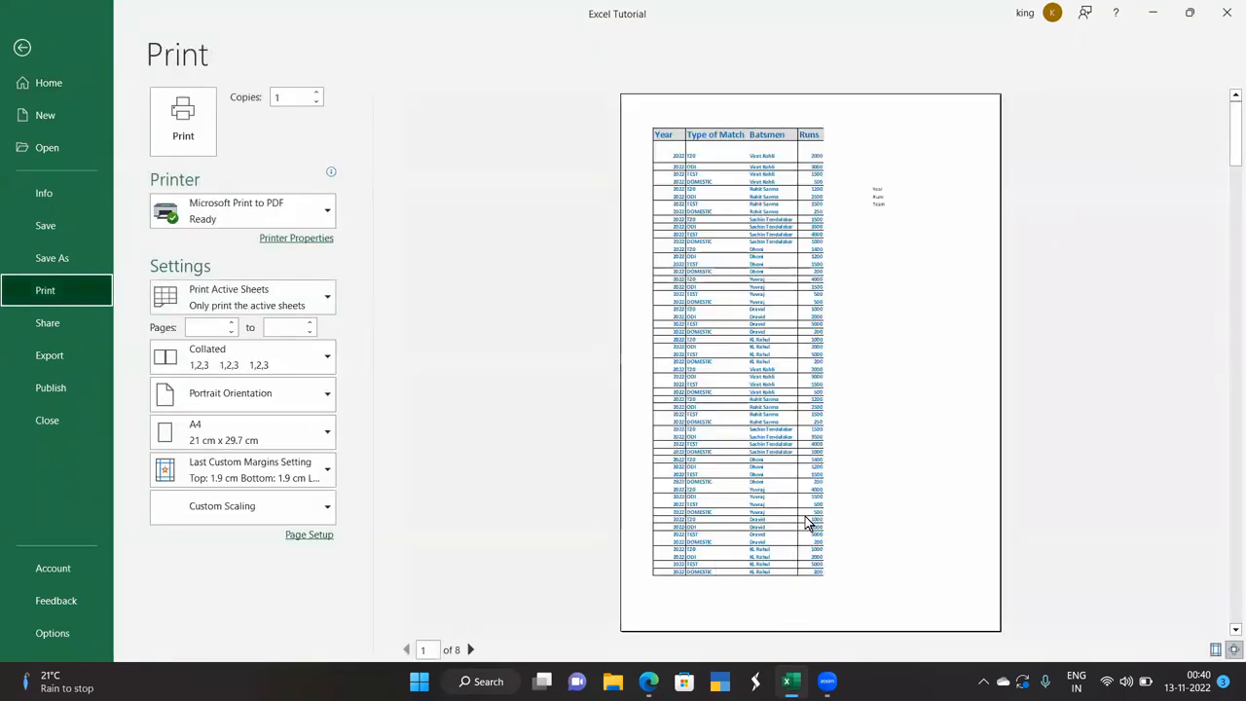
left_click(22, 46)
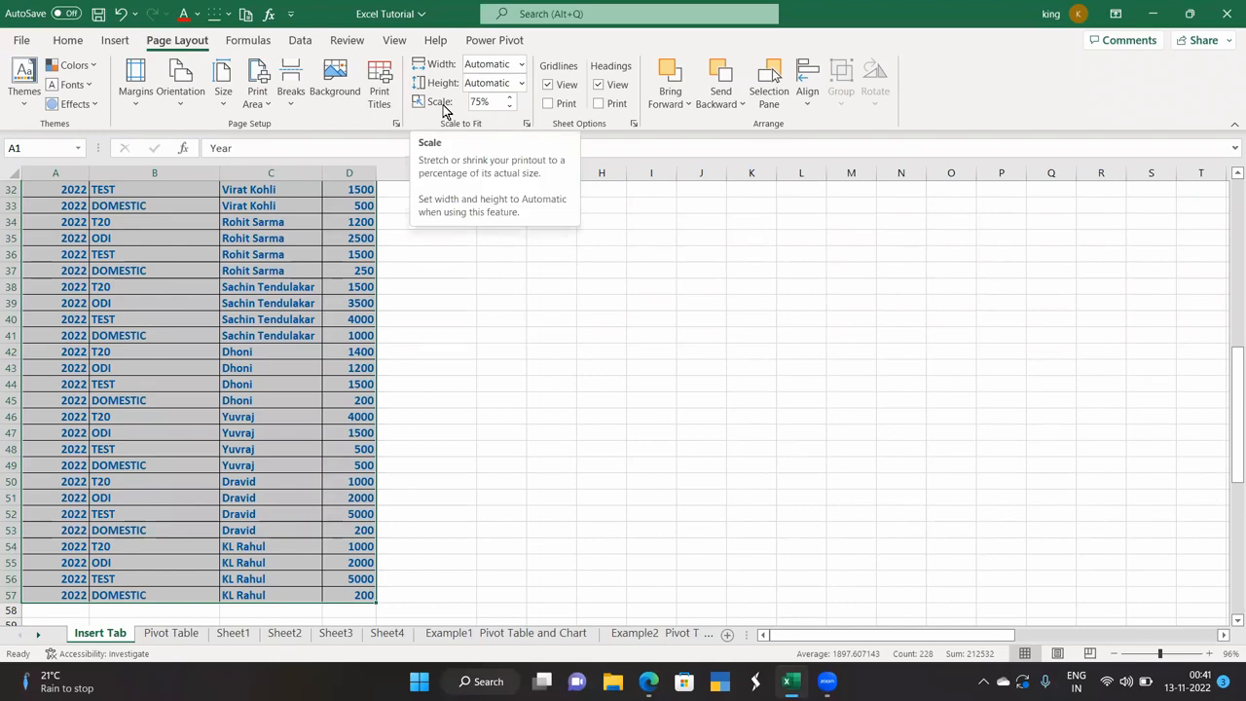
Step: Clear the labels Year, Runs and Team from cells F6 to F8
scroll(348, 318, "up", 10)
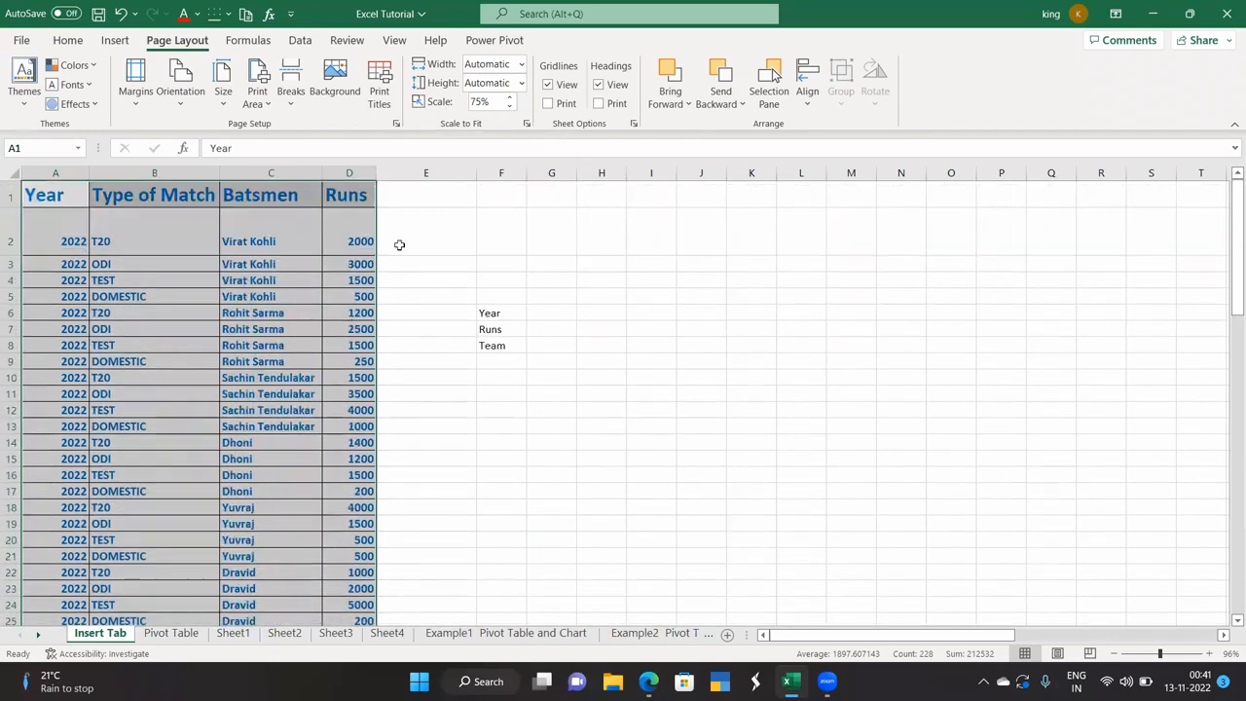
left_click(426, 231)
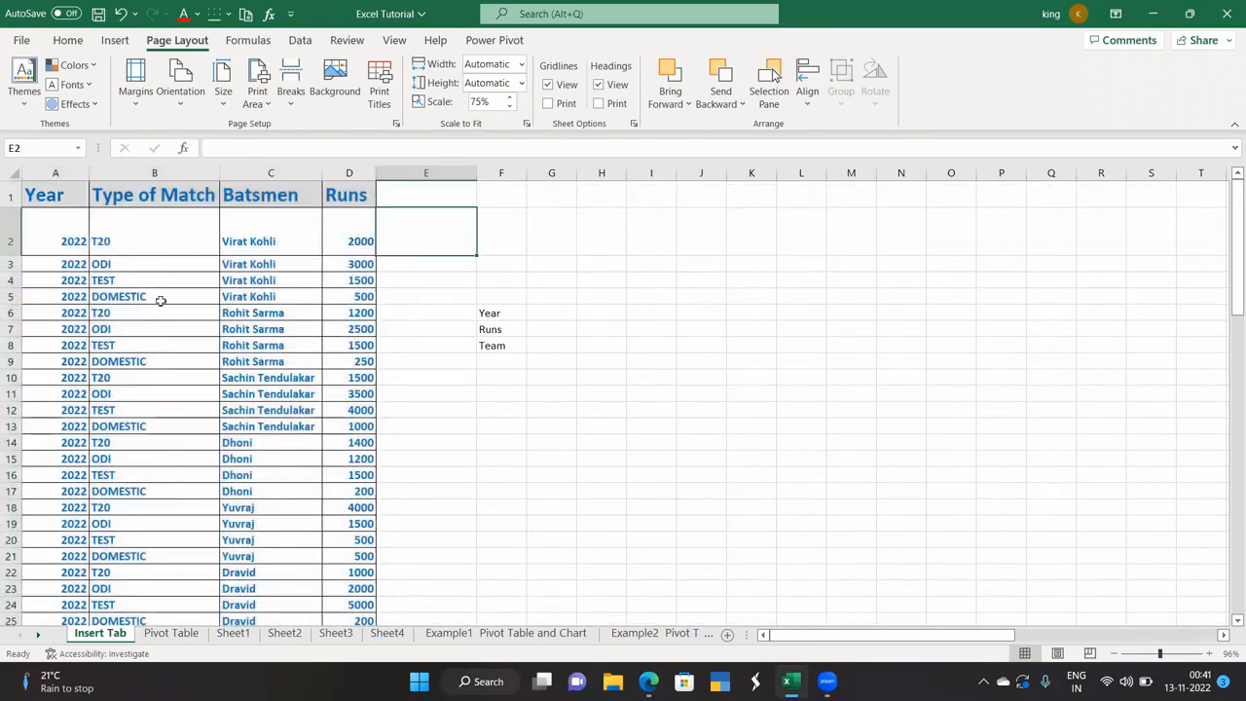
left_click(521, 64)
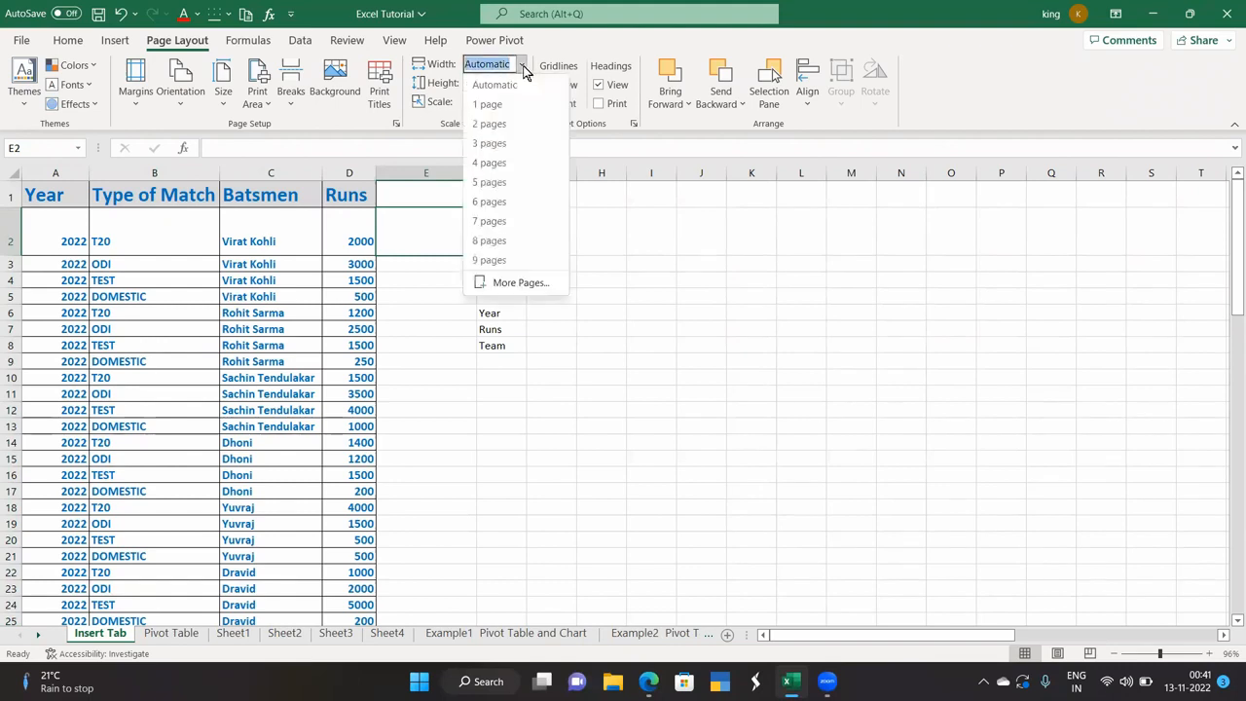
left_click(54, 197)
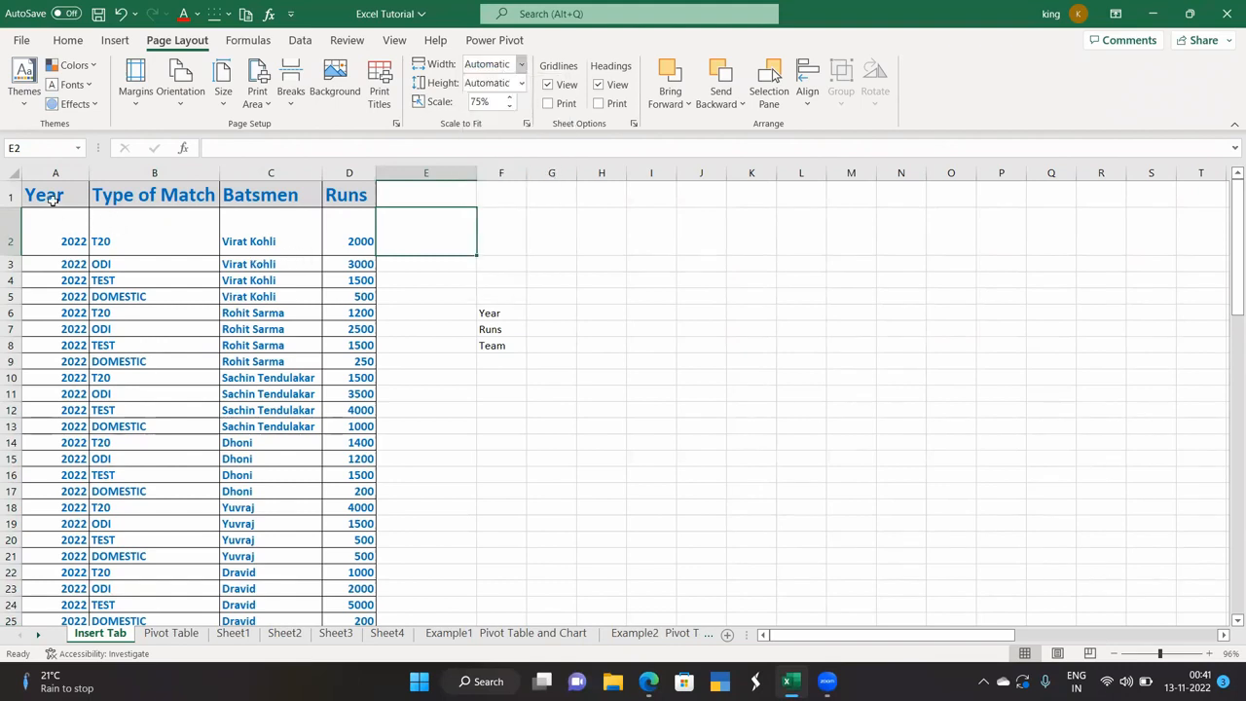
left_click_drag(484, 316, 492, 341)
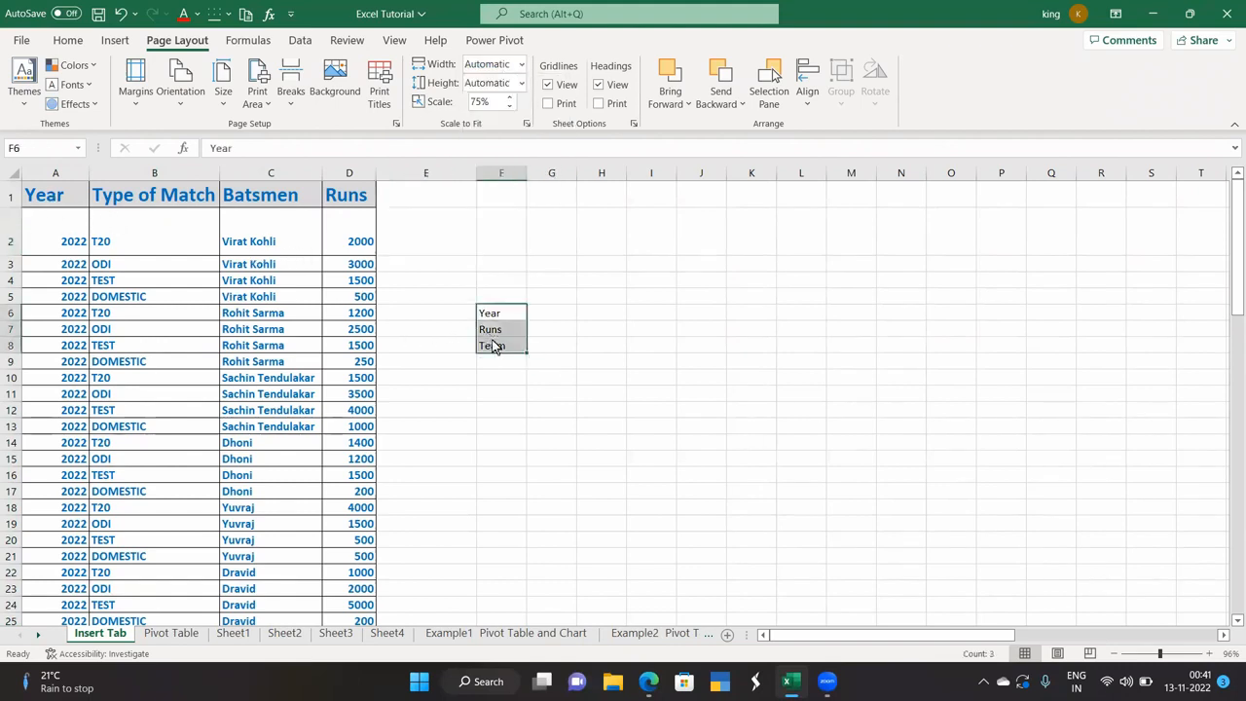
right_click(492, 345)
left_click(548, 382)
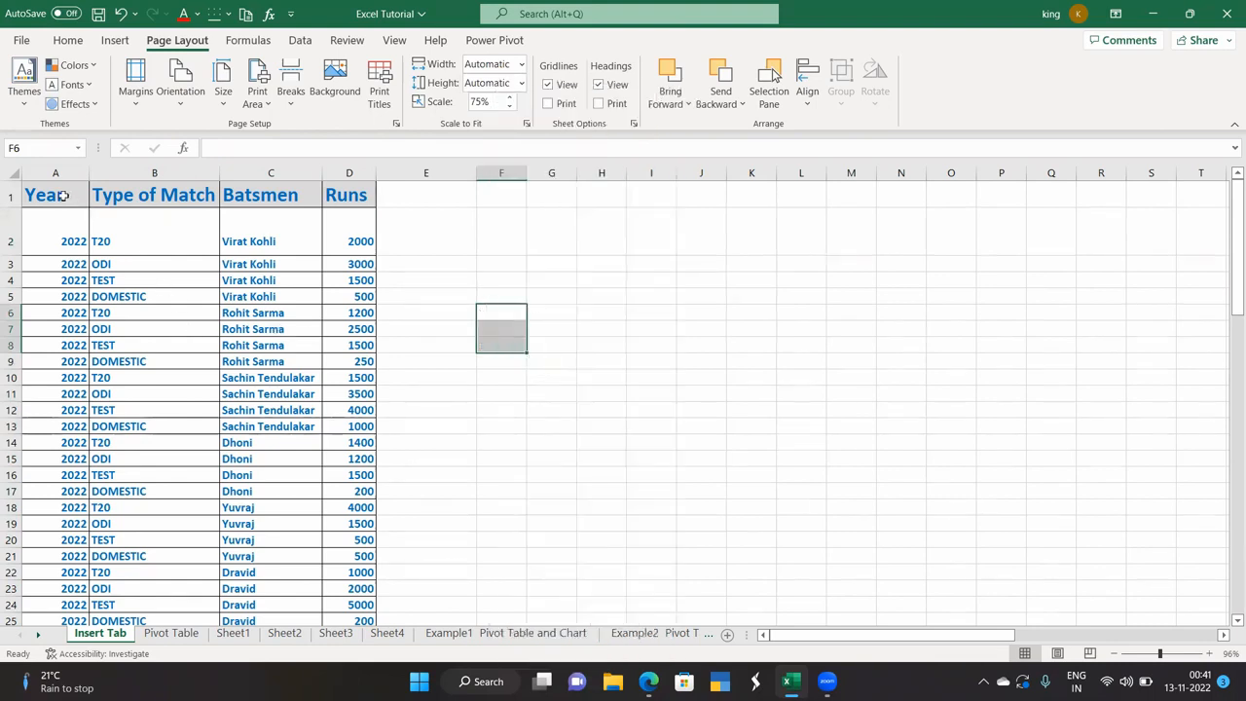
Step: Select the whole cricket table A1:D57 and fit the printout to 2 pages wide and 2 pages tall
left_click_drag(61, 195, 353, 580)
left_click(521, 66)
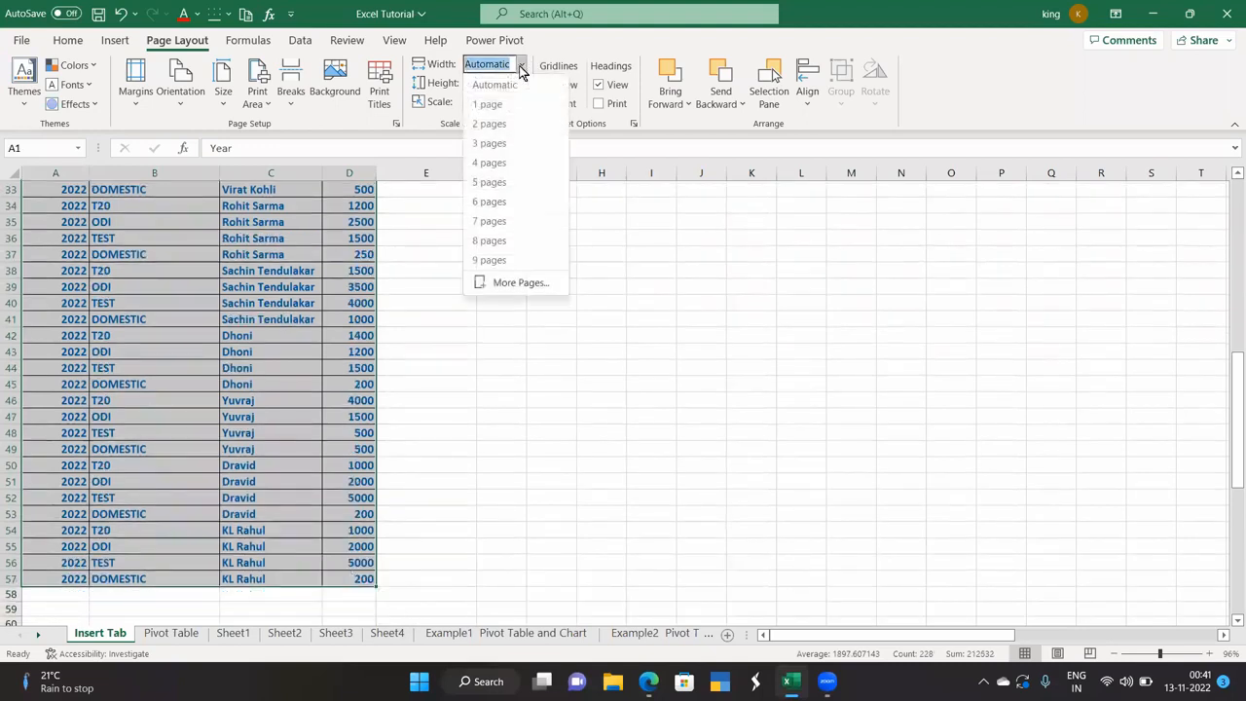
left_click(499, 125)
left_click(522, 85)
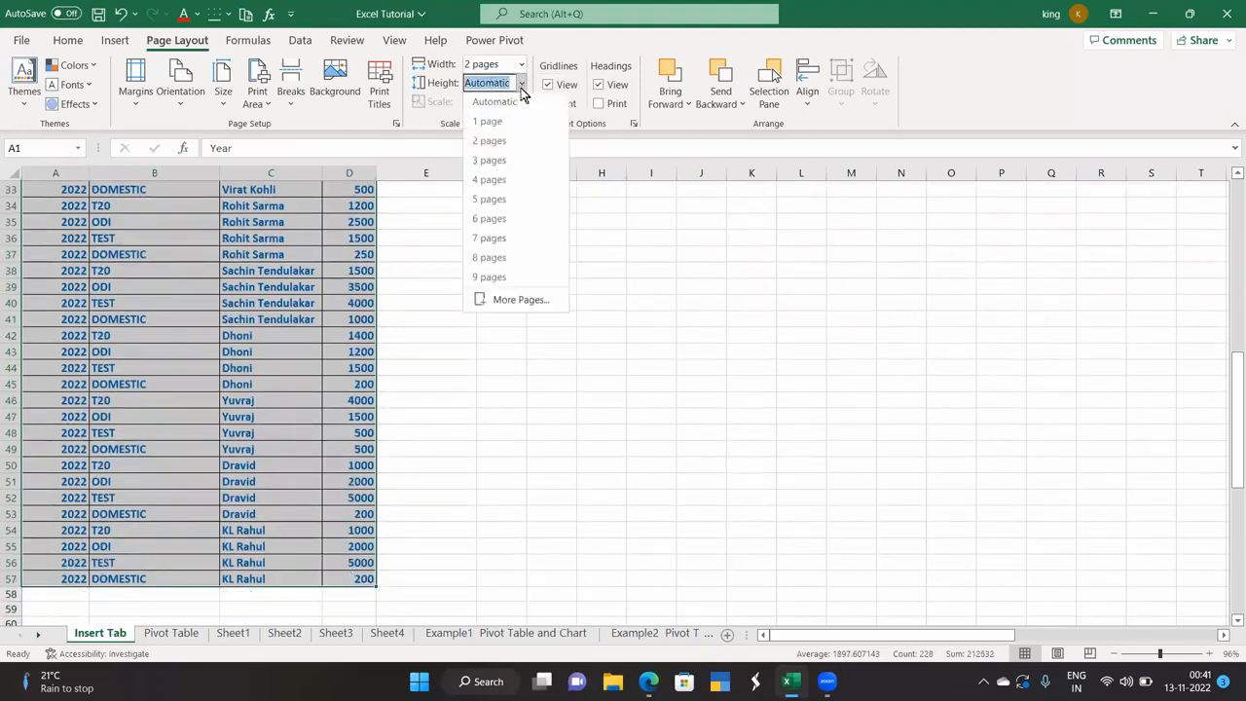
left_click(505, 143)
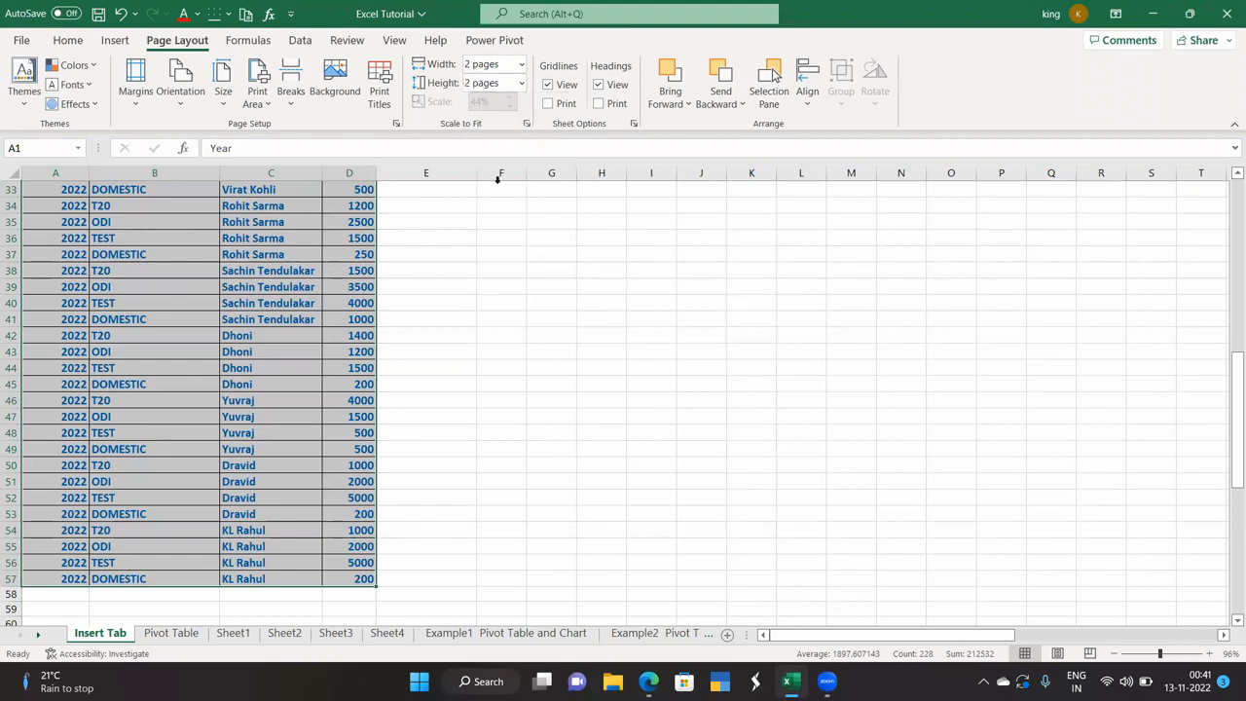
Step: Check the two-page fit in the print preview, and return to the sheet
left_click(21, 39)
left_click(37, 294)
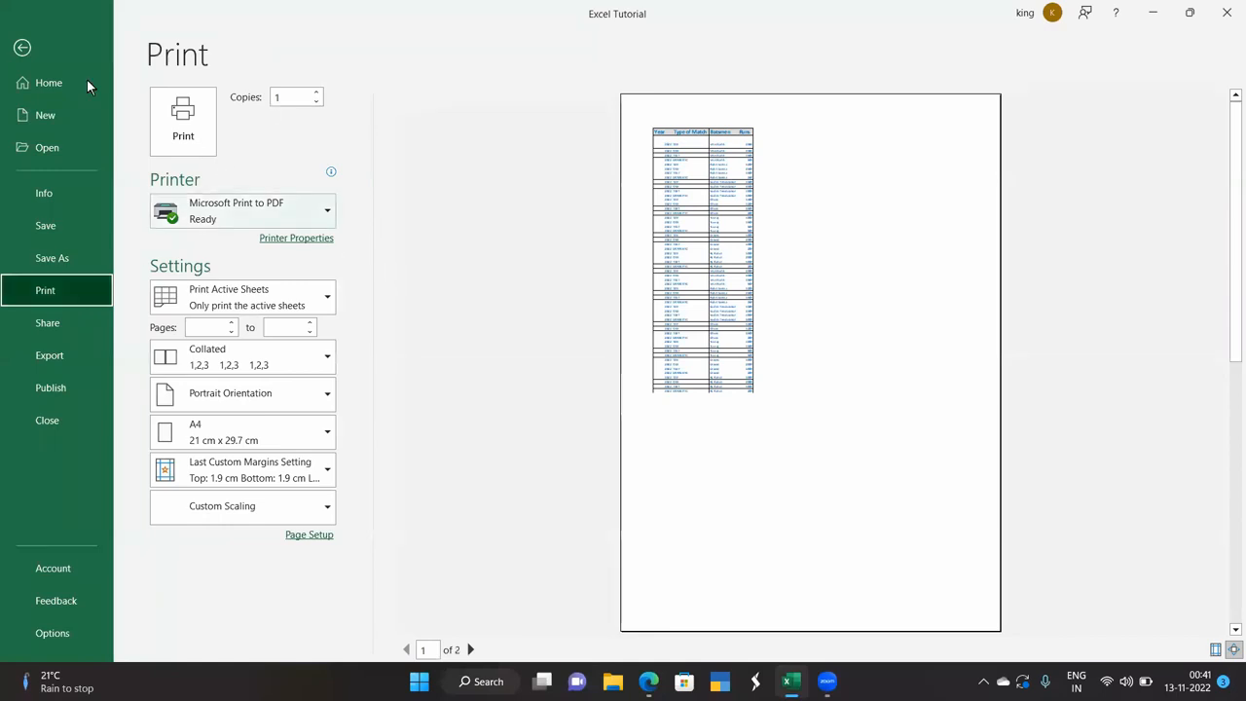
left_click(23, 49)
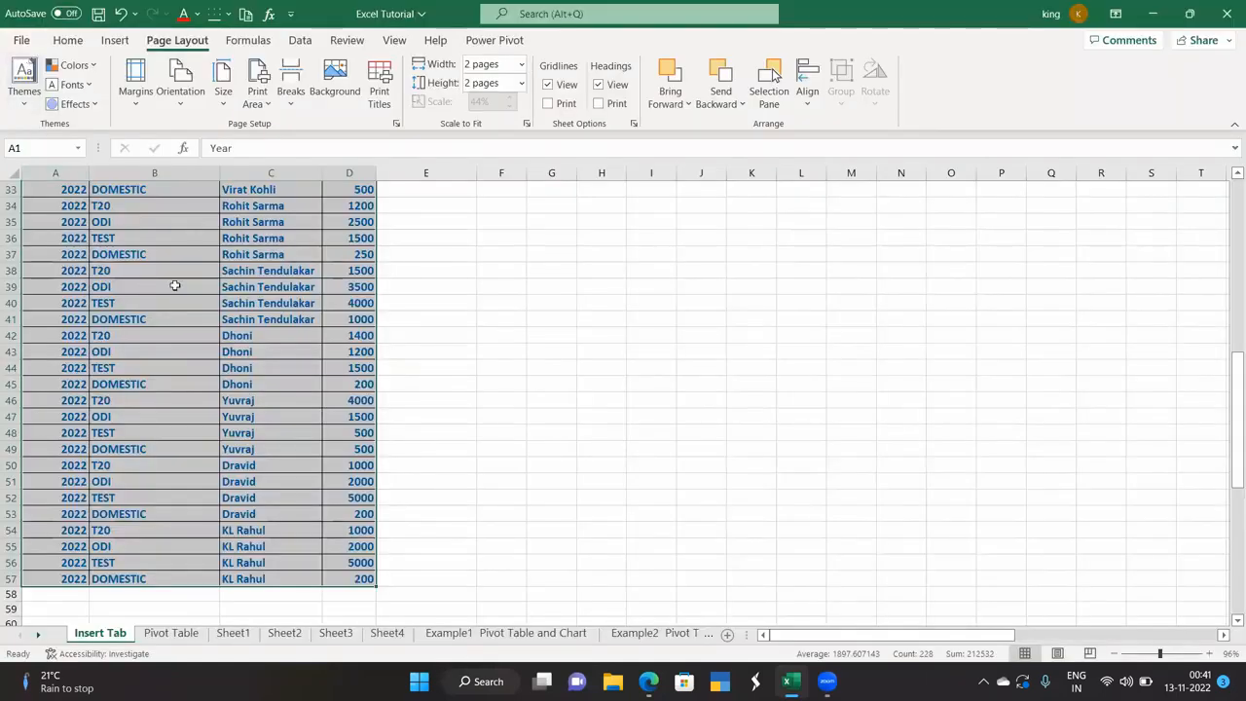
Step: Reset the printout's width and height to Automatic, and select cell B2
left_click(521, 65)
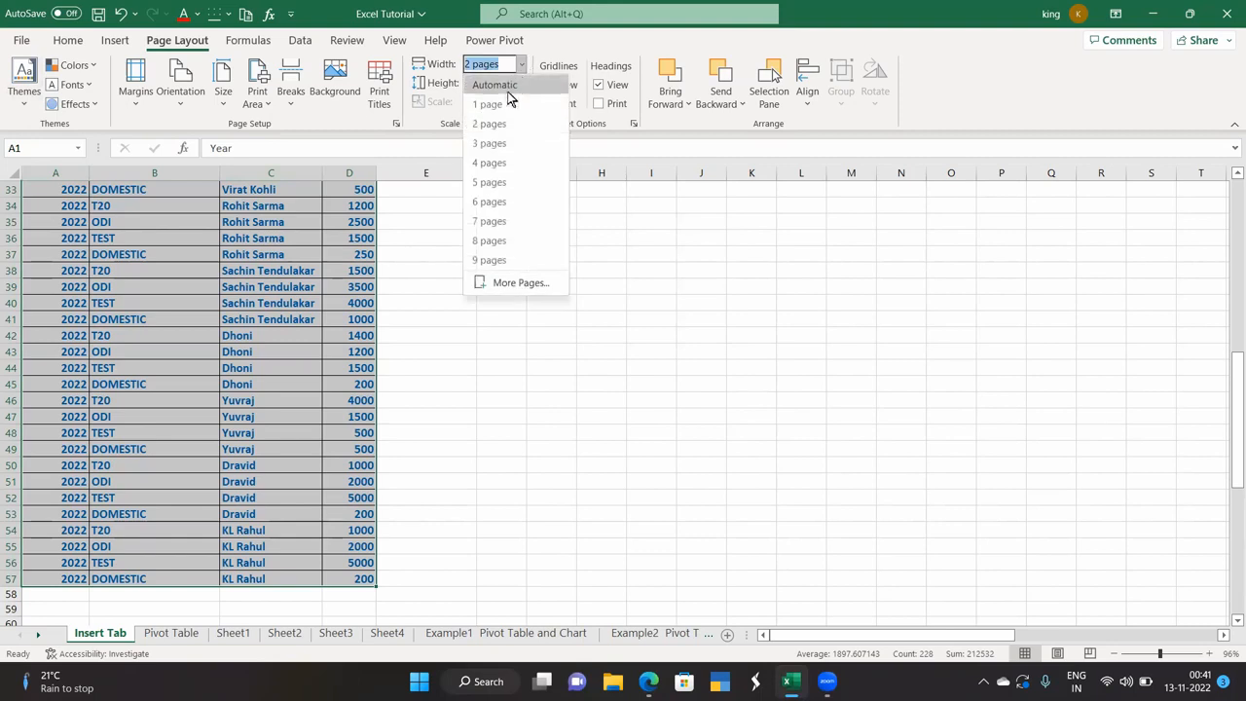
left_click(506, 88)
left_click(521, 82)
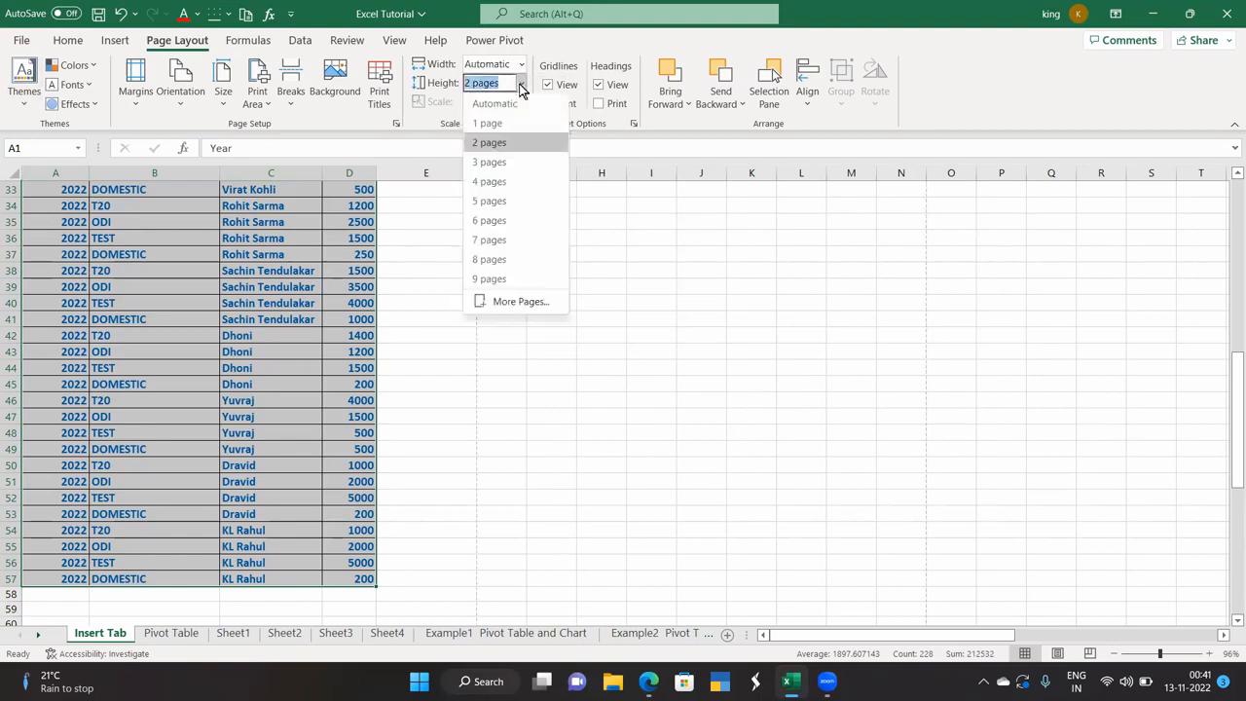
left_click(494, 103)
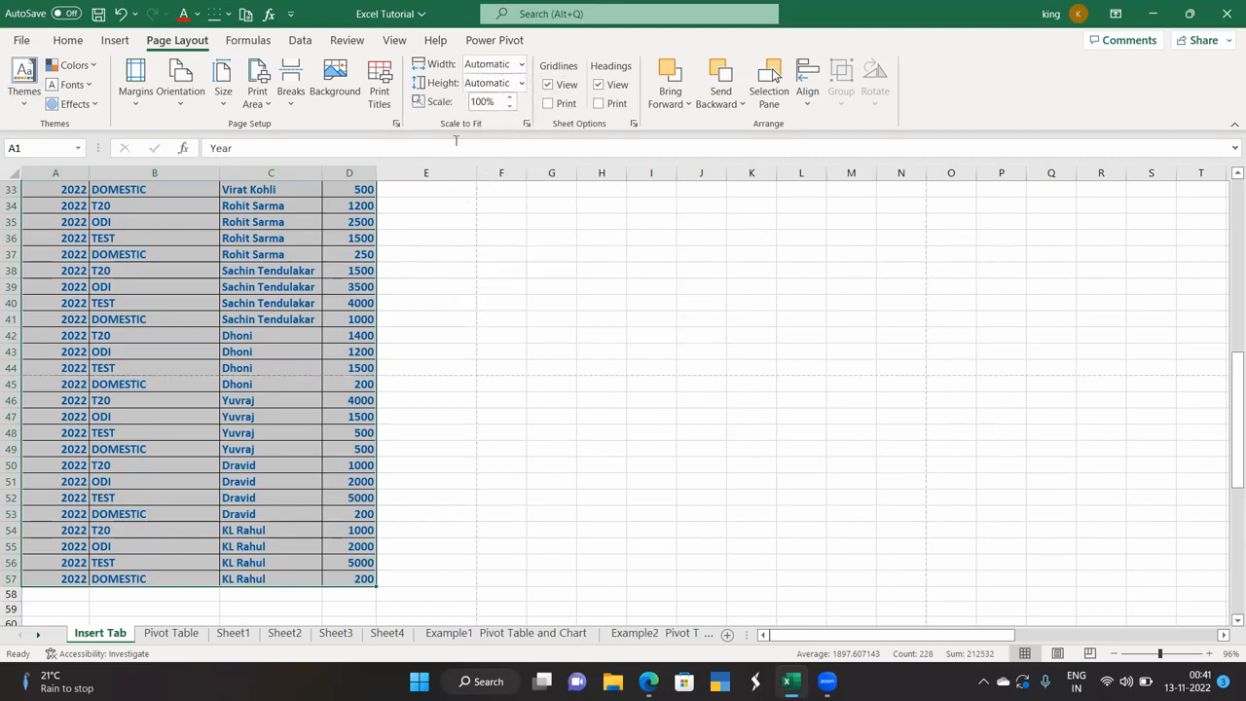
scroll(273, 328, "up", 11)
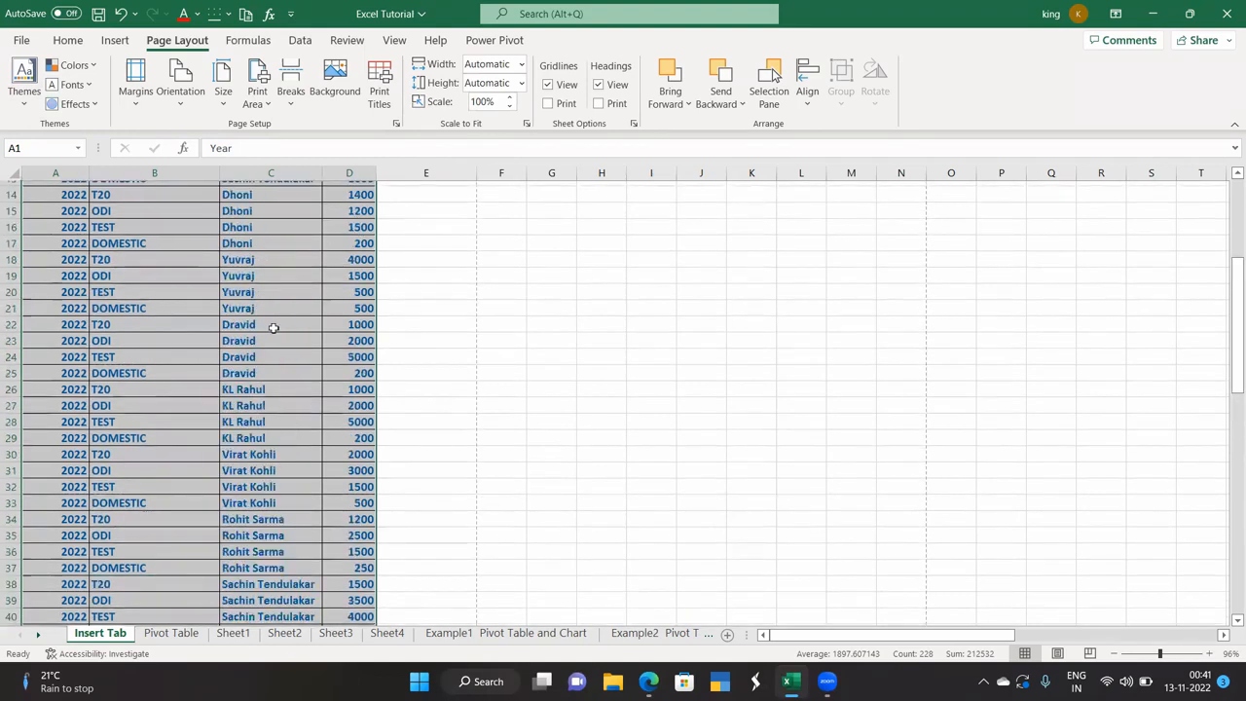
left_click(196, 241)
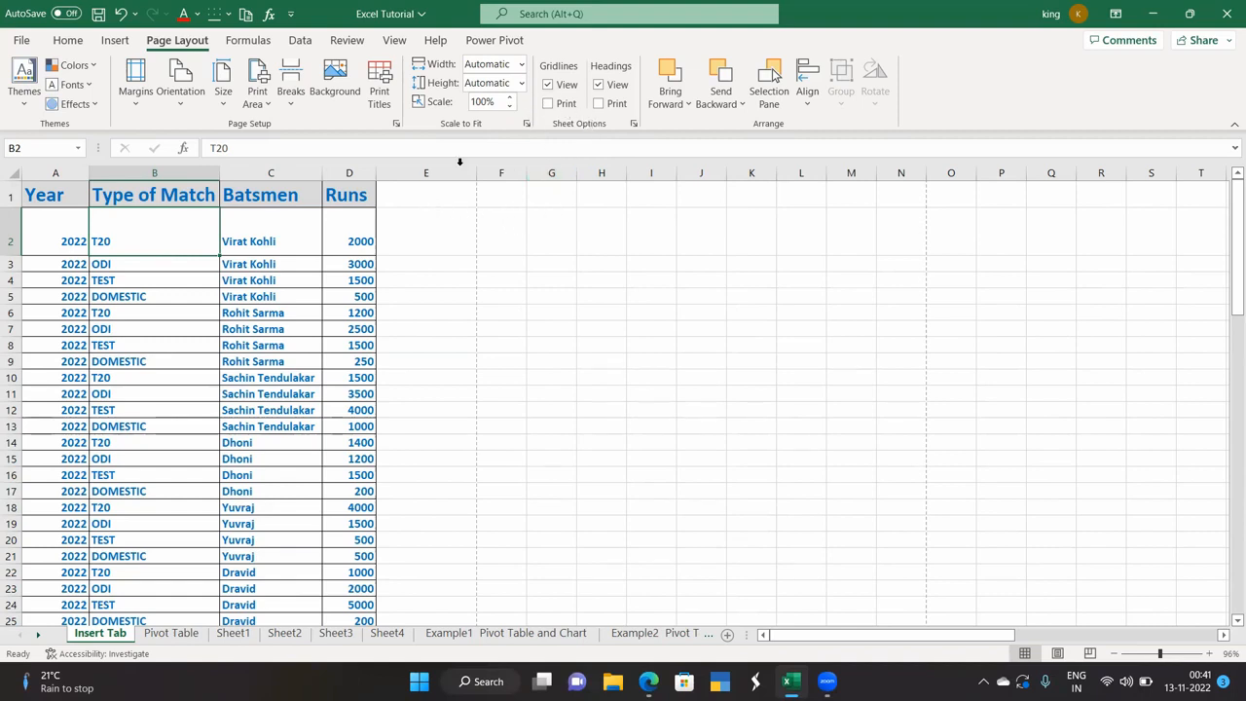
Step: Check how the table prints without gridlines in the print preview, and return to the sheet
left_click(548, 104)
left_click(21, 40)
left_click(35, 289)
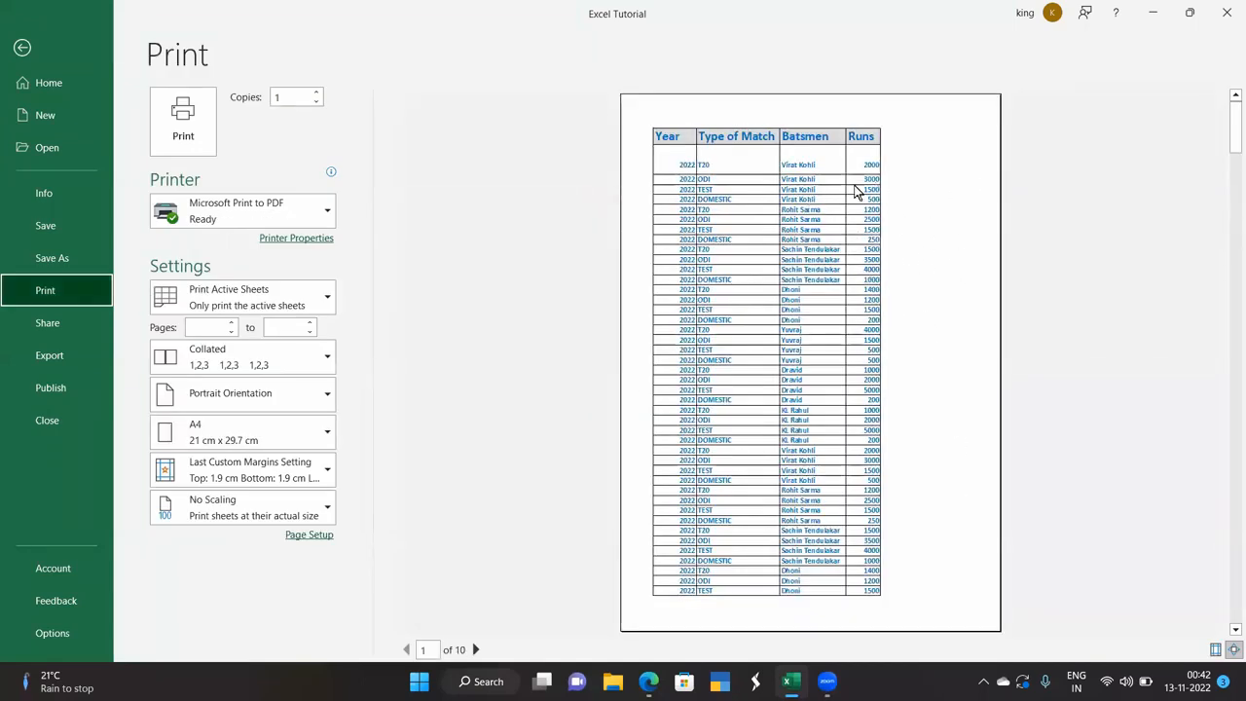
left_click(21, 47)
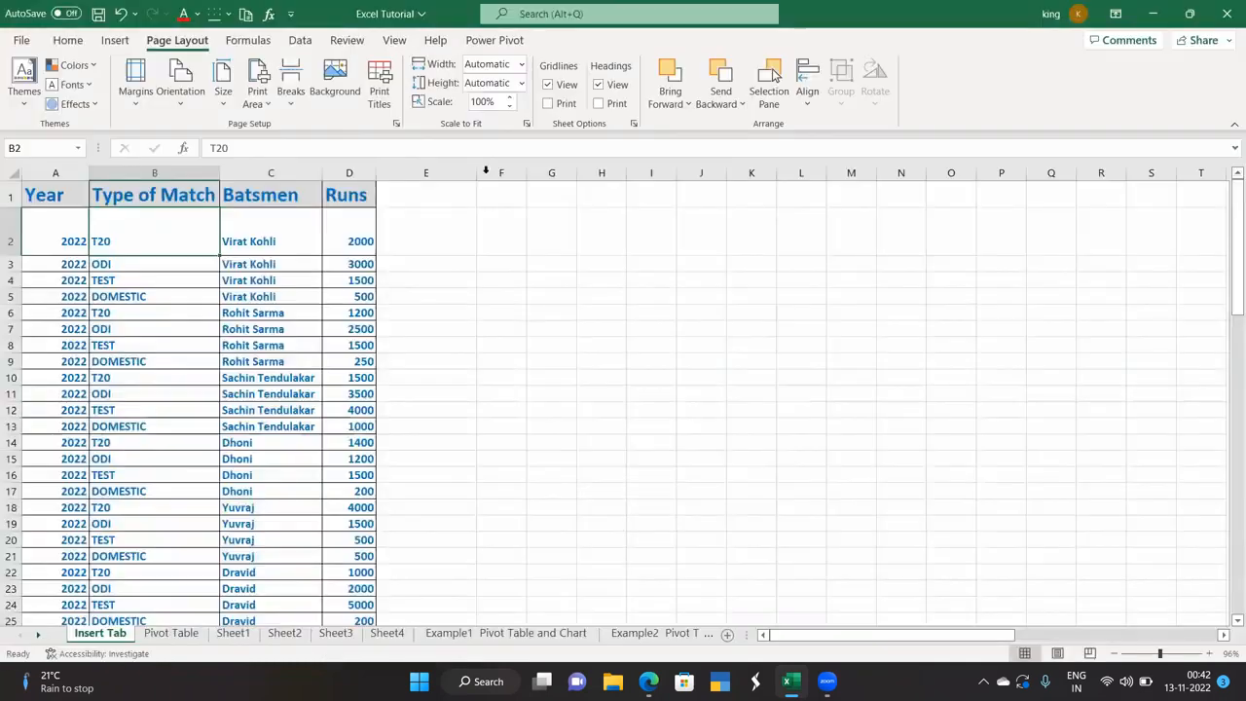
Step: Turn on gridline printing for the sheet and check the result in the print preview
left_click(550, 103)
left_click(24, 42)
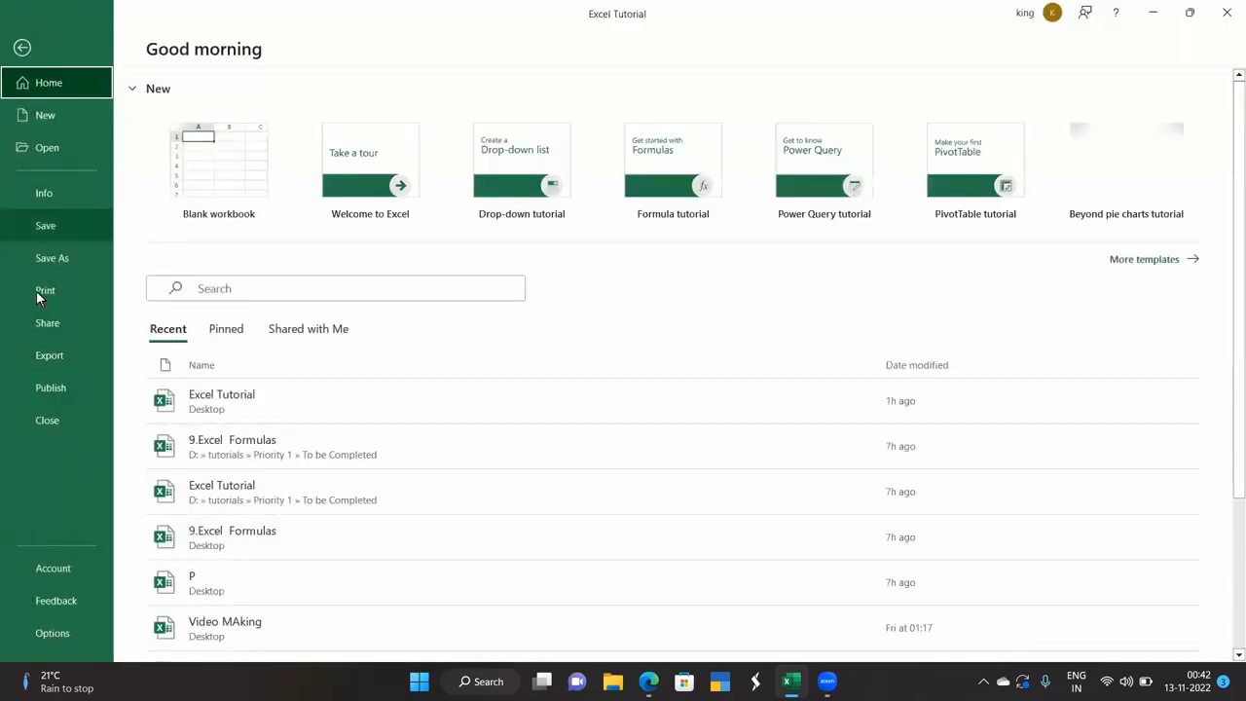
left_click(54, 291)
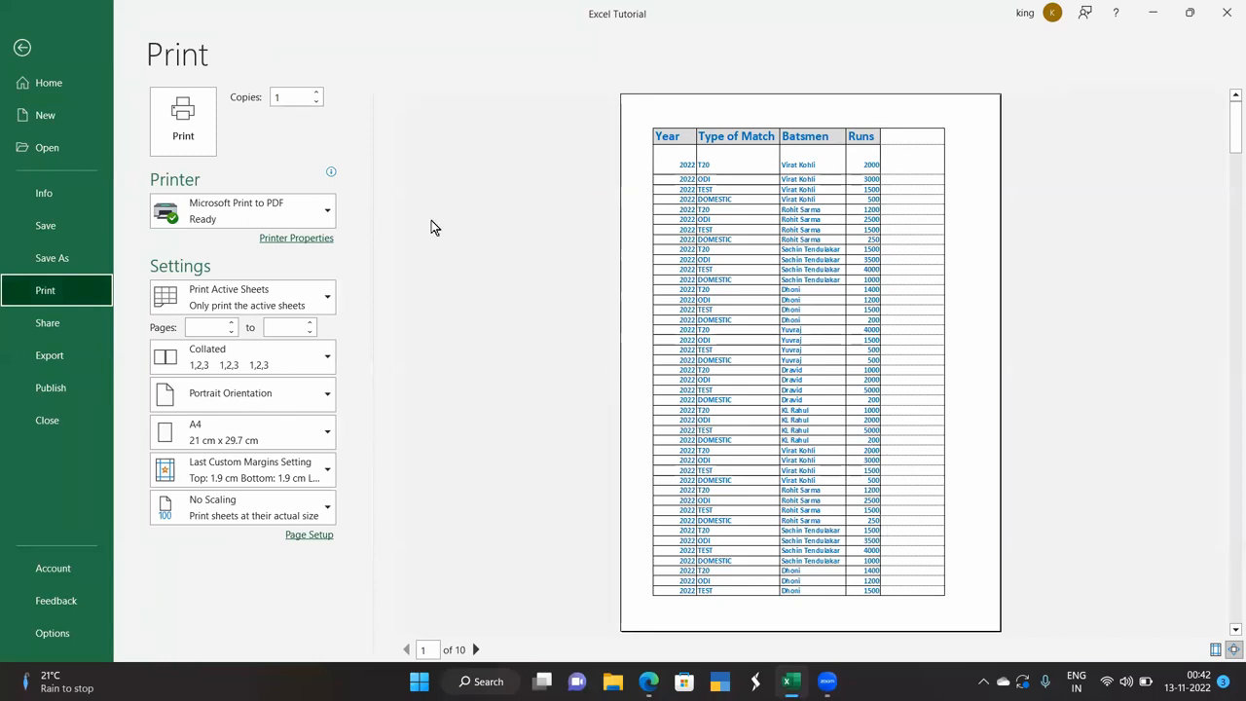
left_click(23, 47)
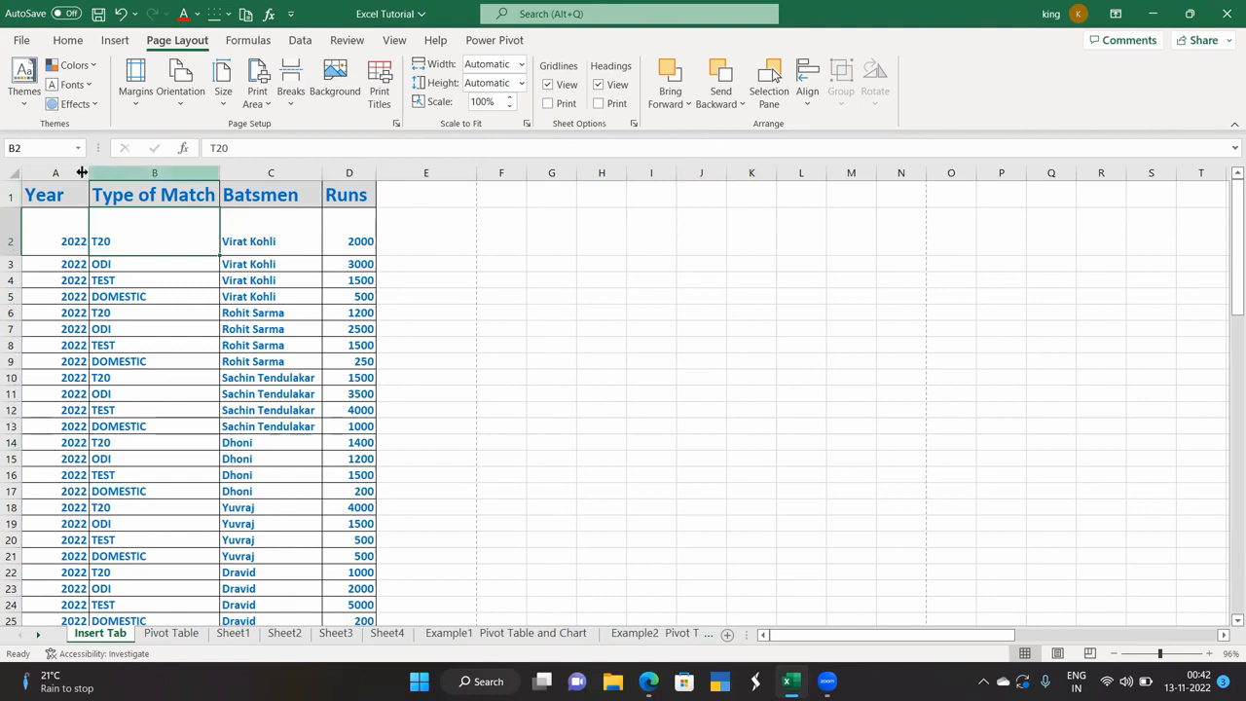
Step: Check how the sheet prints with row and column headings in the print preview, and return to the sheet
left_click(17, 46)
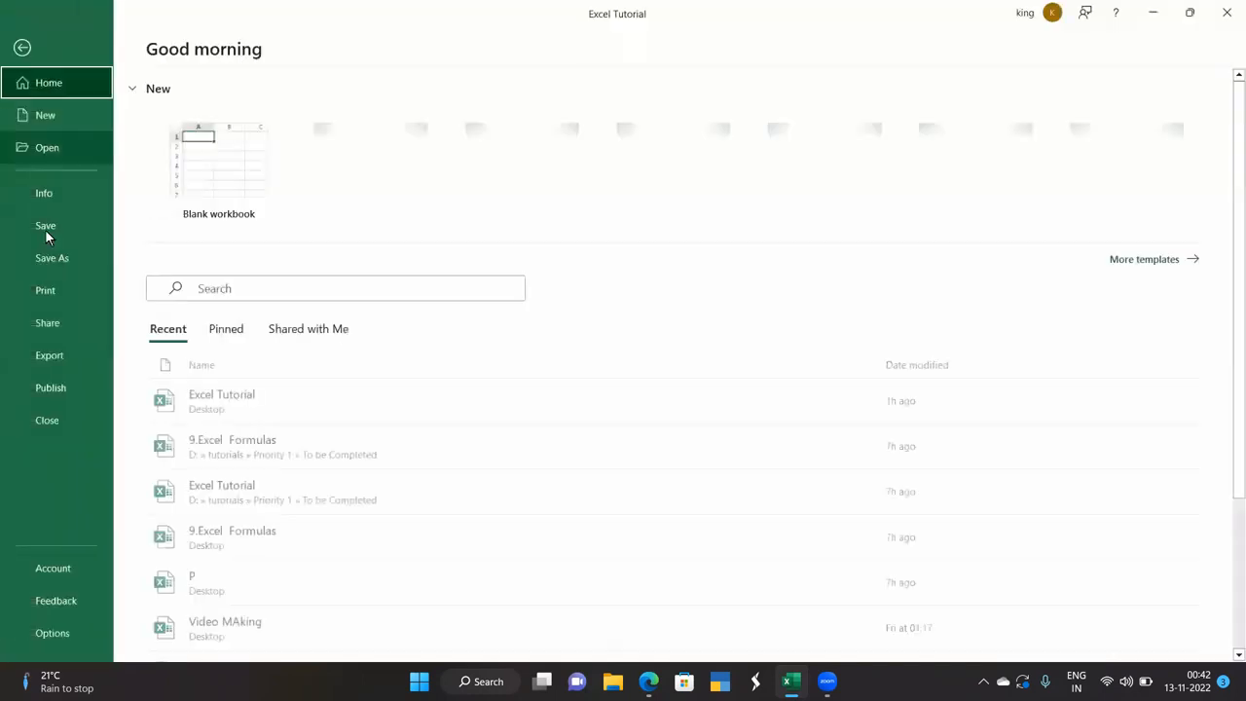
left_click(55, 291)
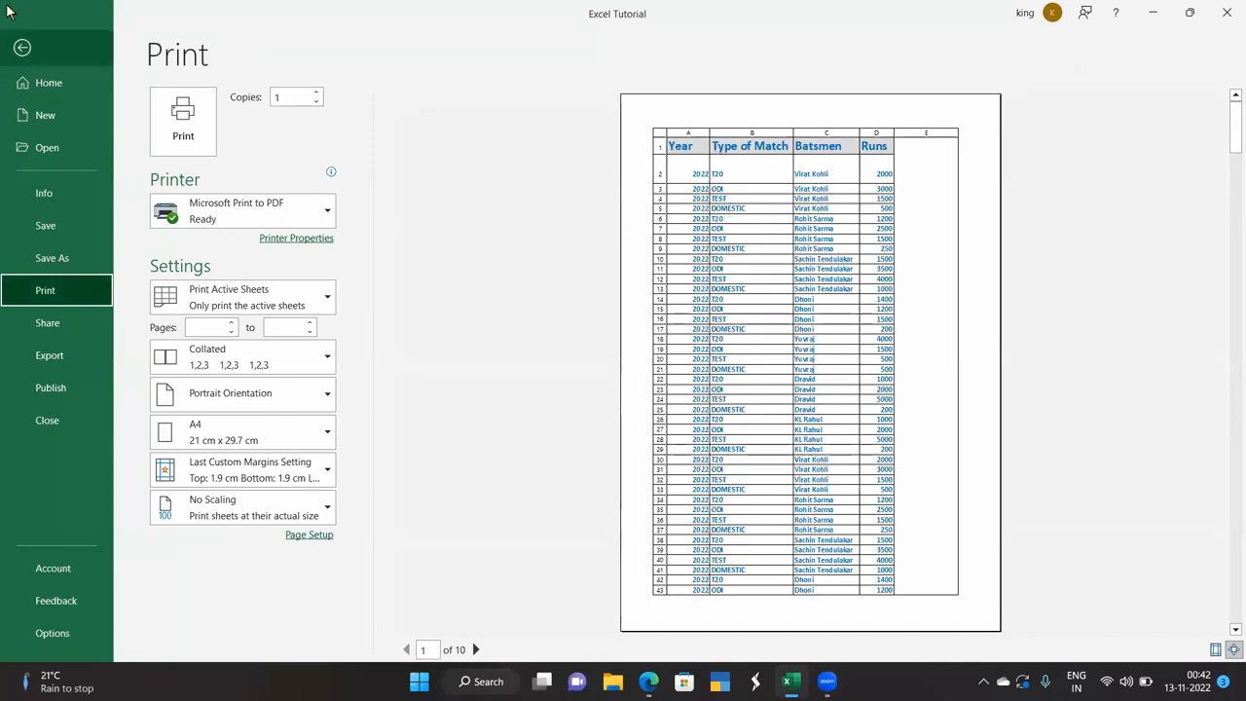
left_click(21, 48)
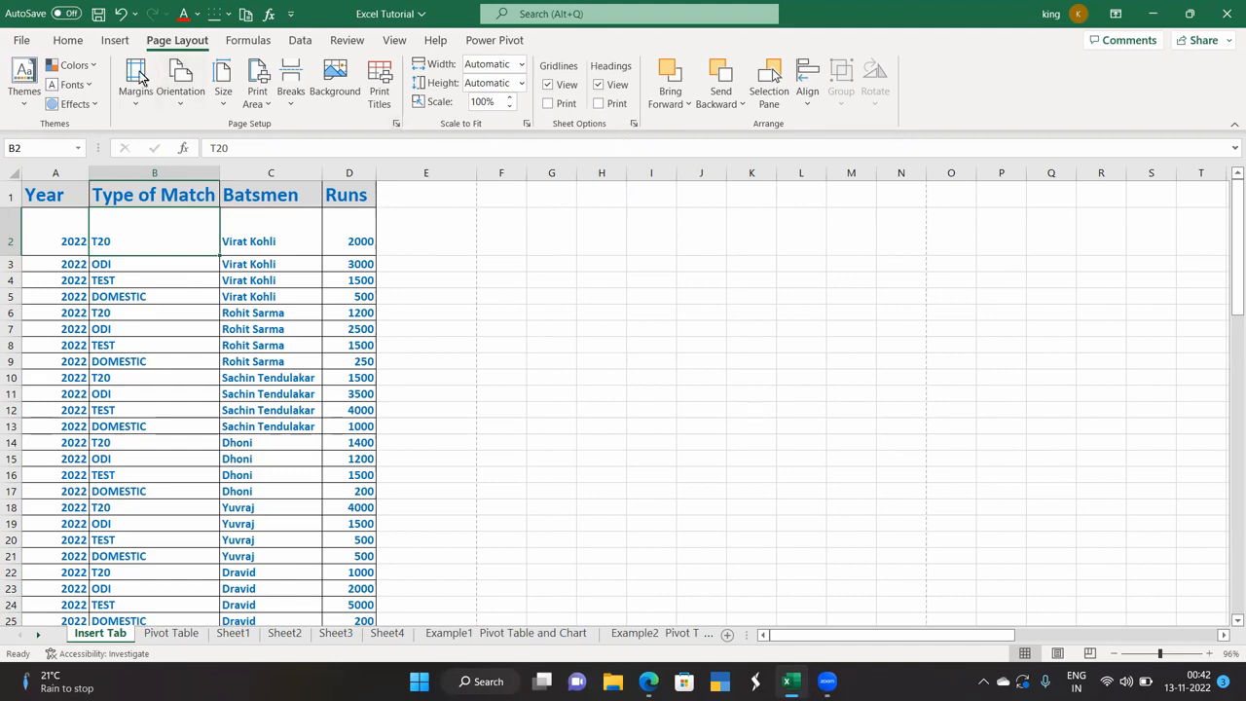
Step: Draw a rectangle about 4.9 cm wide and 2.67 cm high on the empty cells beside the Runs column
left_click(116, 44)
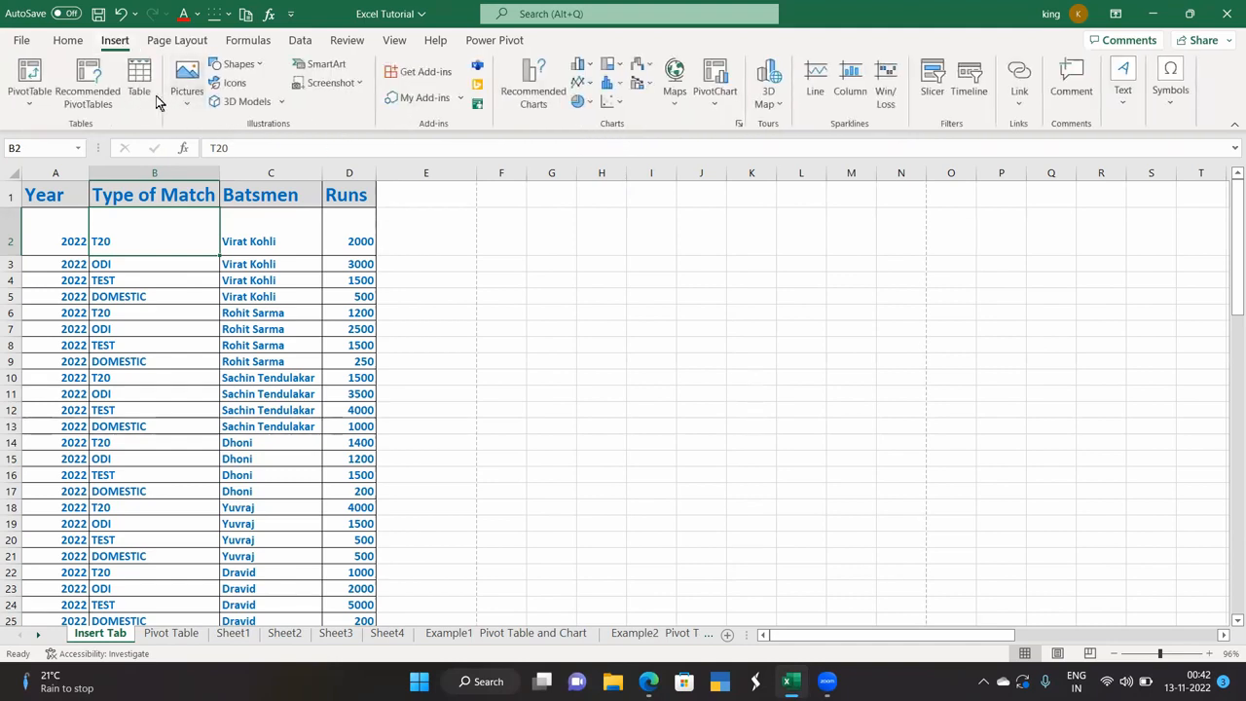
left_click(255, 66)
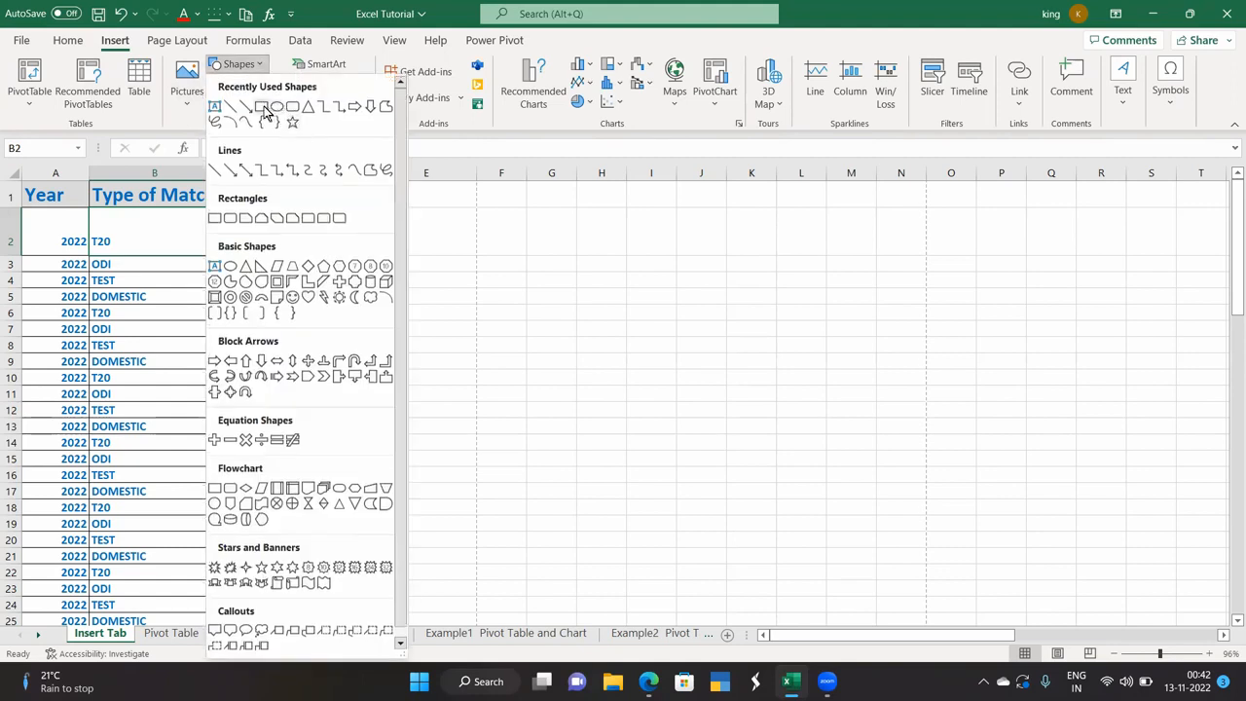
left_click(268, 110)
mouse_move(446, 205)
left_mouse_down()
mouse_move(562, 240)
mouse_move(592, 285)
left_mouse_up()
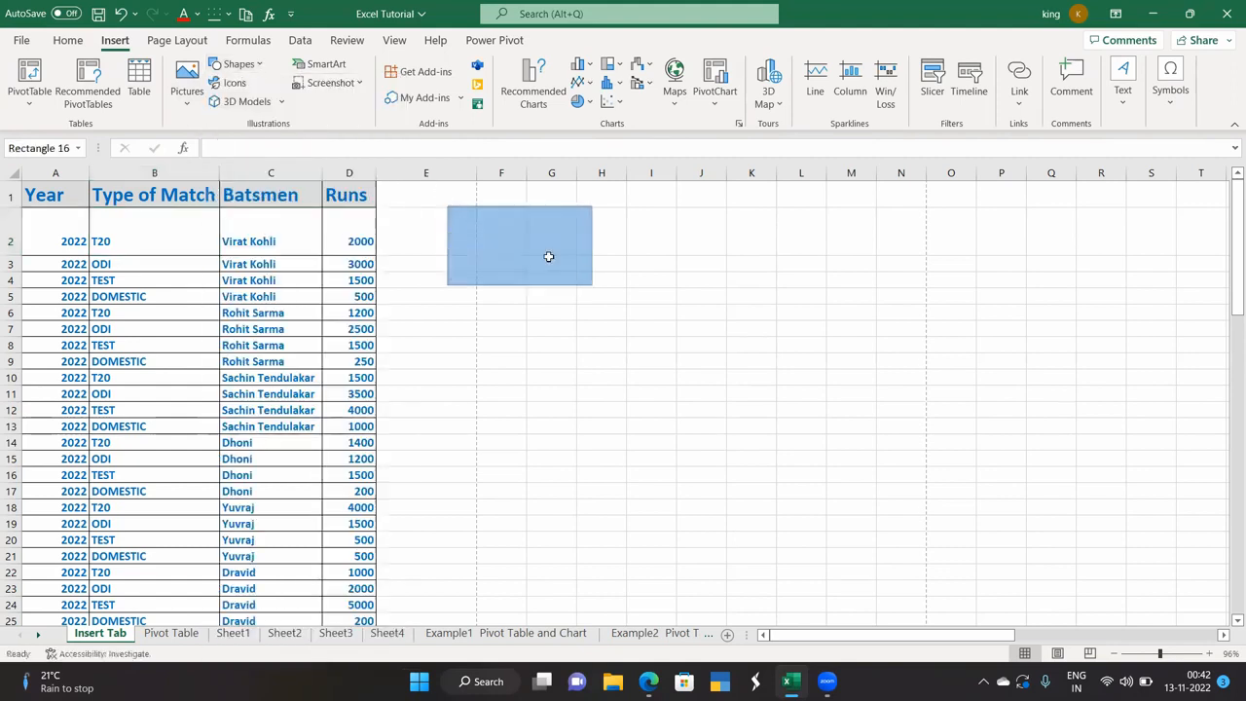
Step: Draw an oval about 5.42 cm by 2.8 cm overlapping the rectangle's lower corner, and give it the gold shape style
left_click(78, 66)
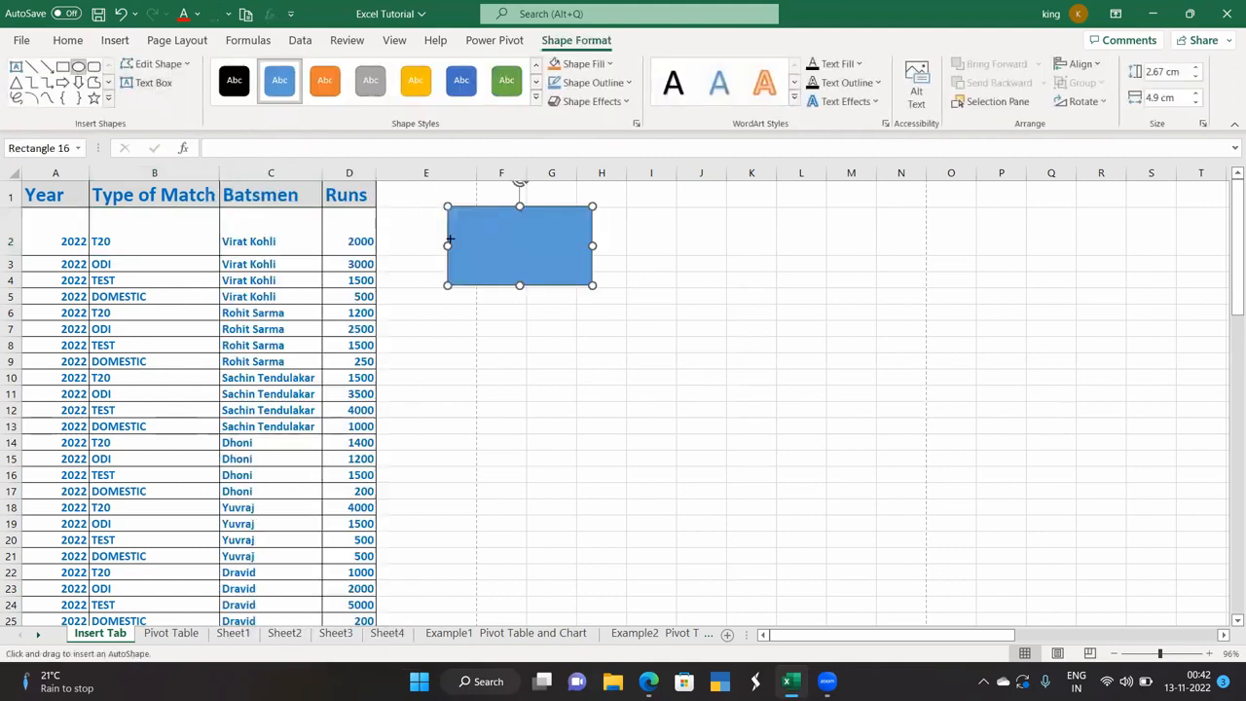
left_click_drag(516, 241, 678, 324)
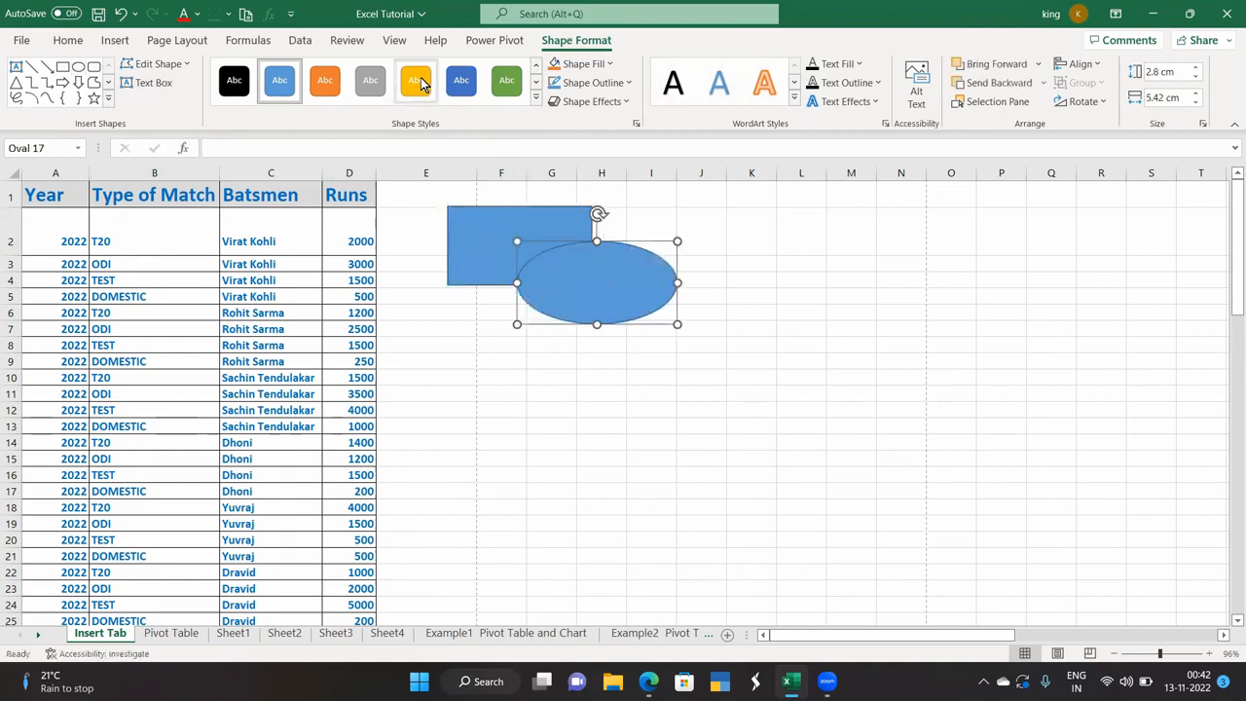
left_click(415, 80)
left_click(590, 392)
Step: Bring the blue rectangle forward over the gold oval, and send it backward again
left_click(478, 262)
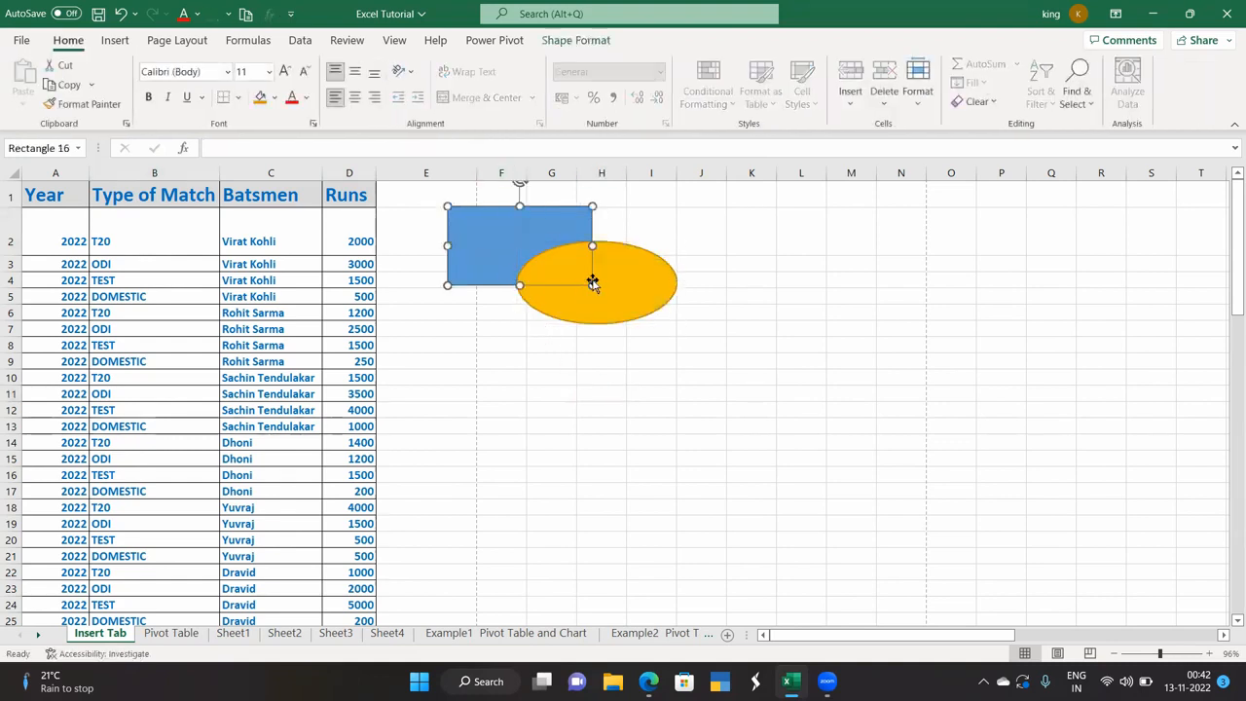
left_click(652, 292, "shift")
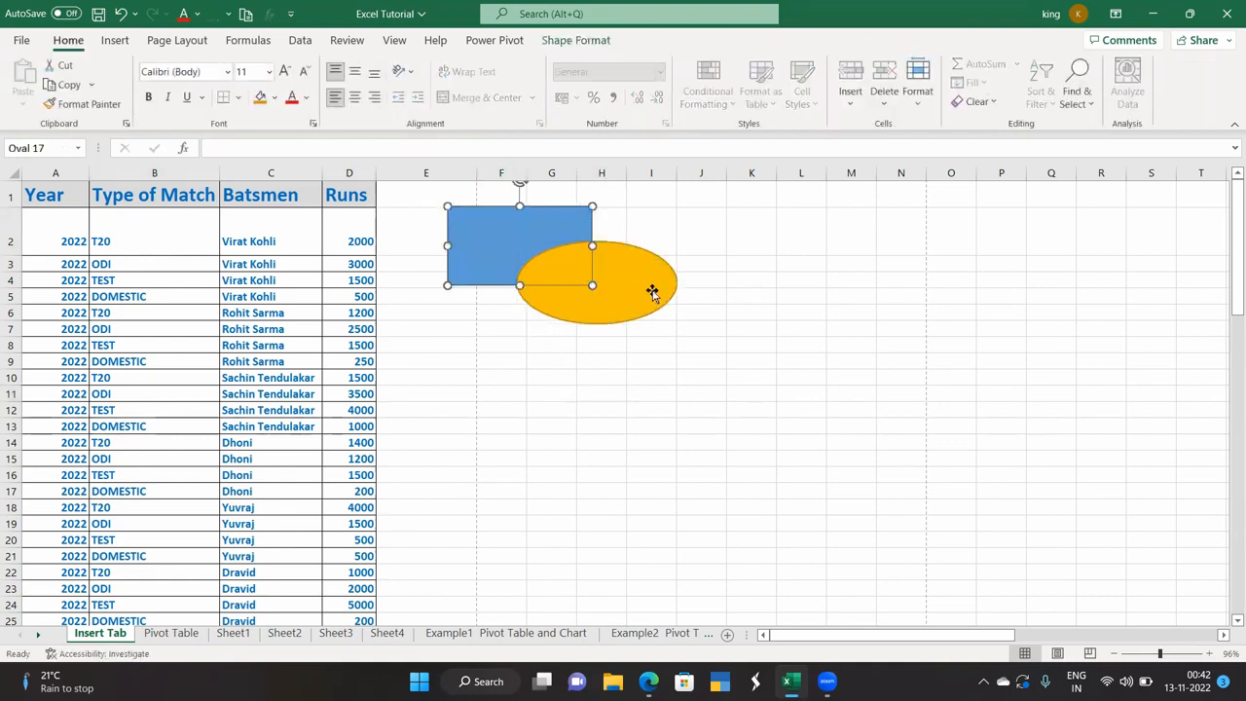
left_click(121, 42)
left_click(176, 43)
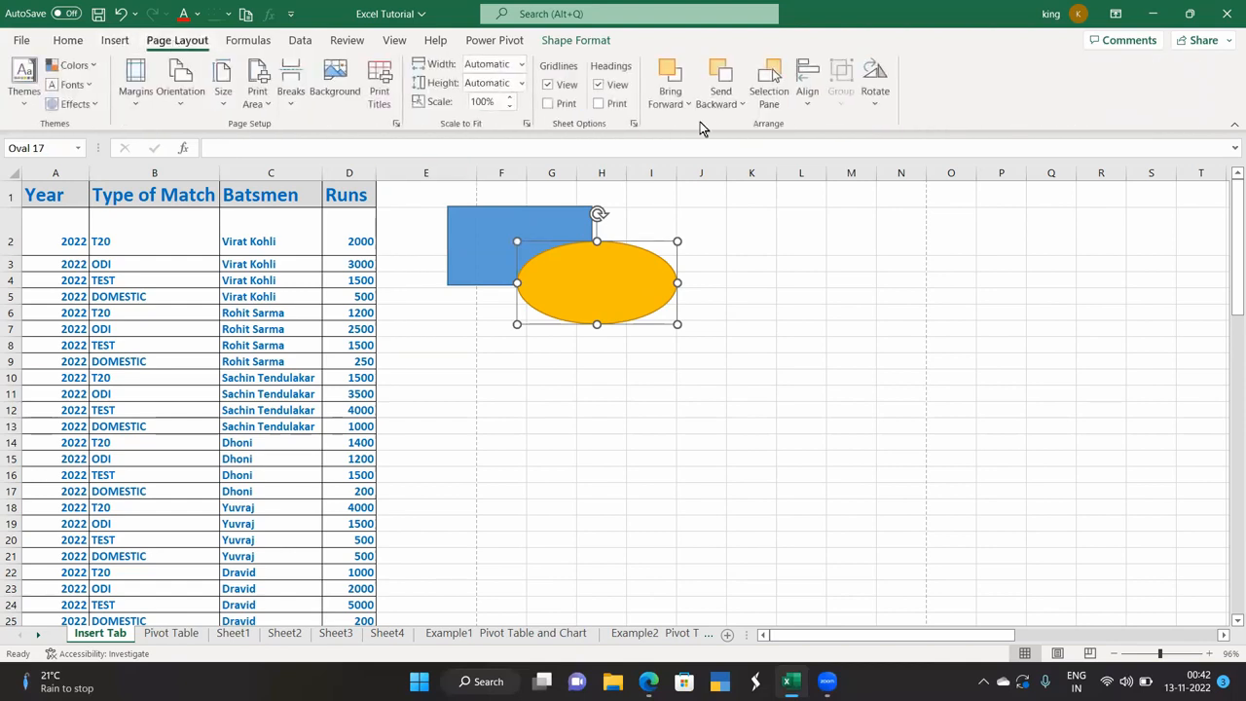
left_click(512, 216)
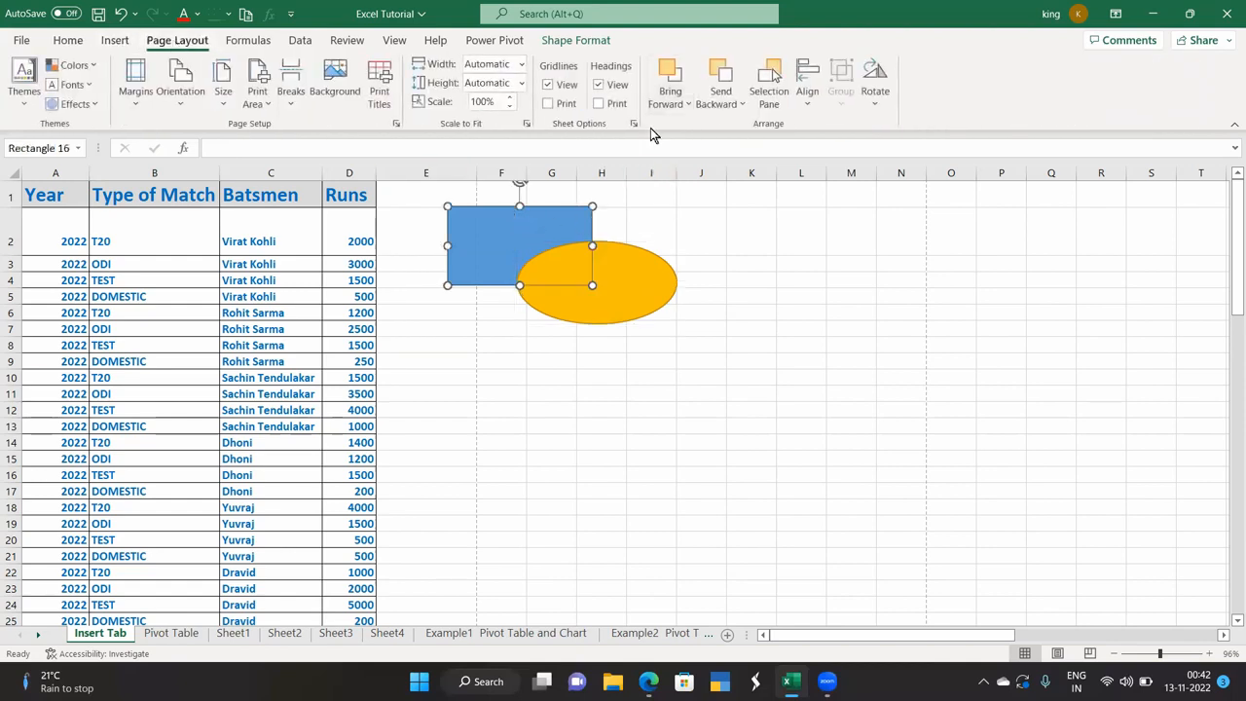
left_click(670, 102)
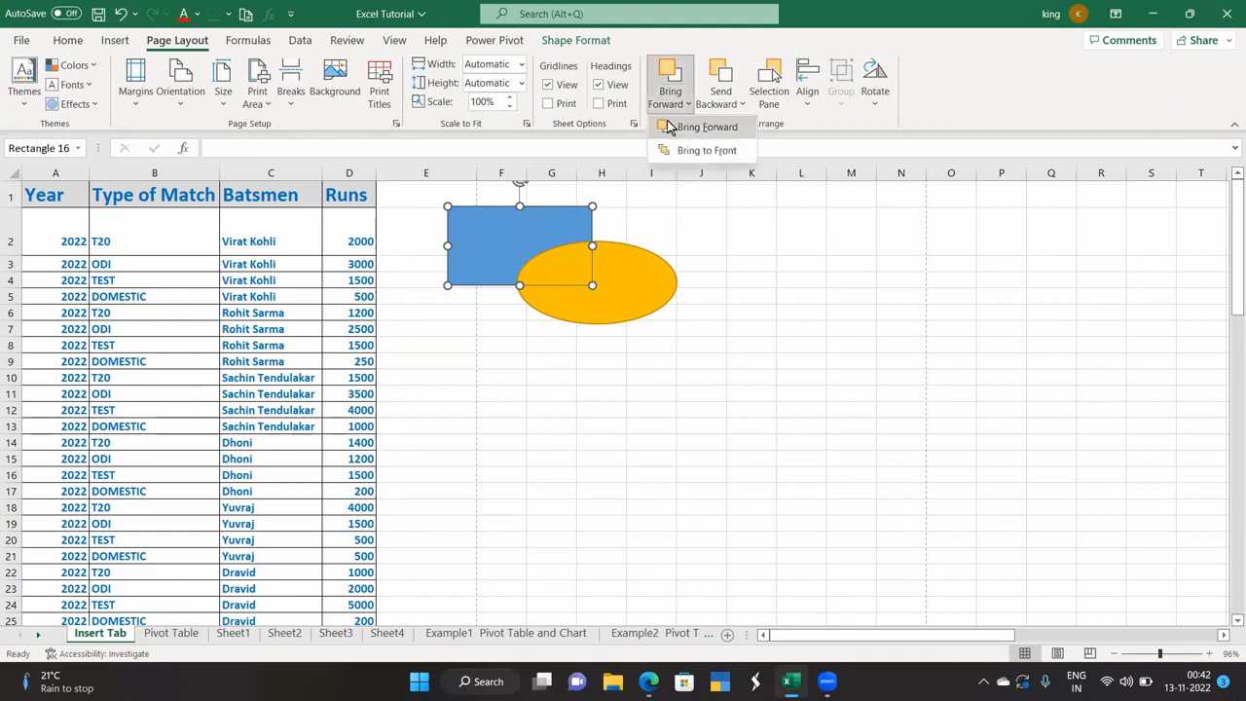
left_click(691, 130)
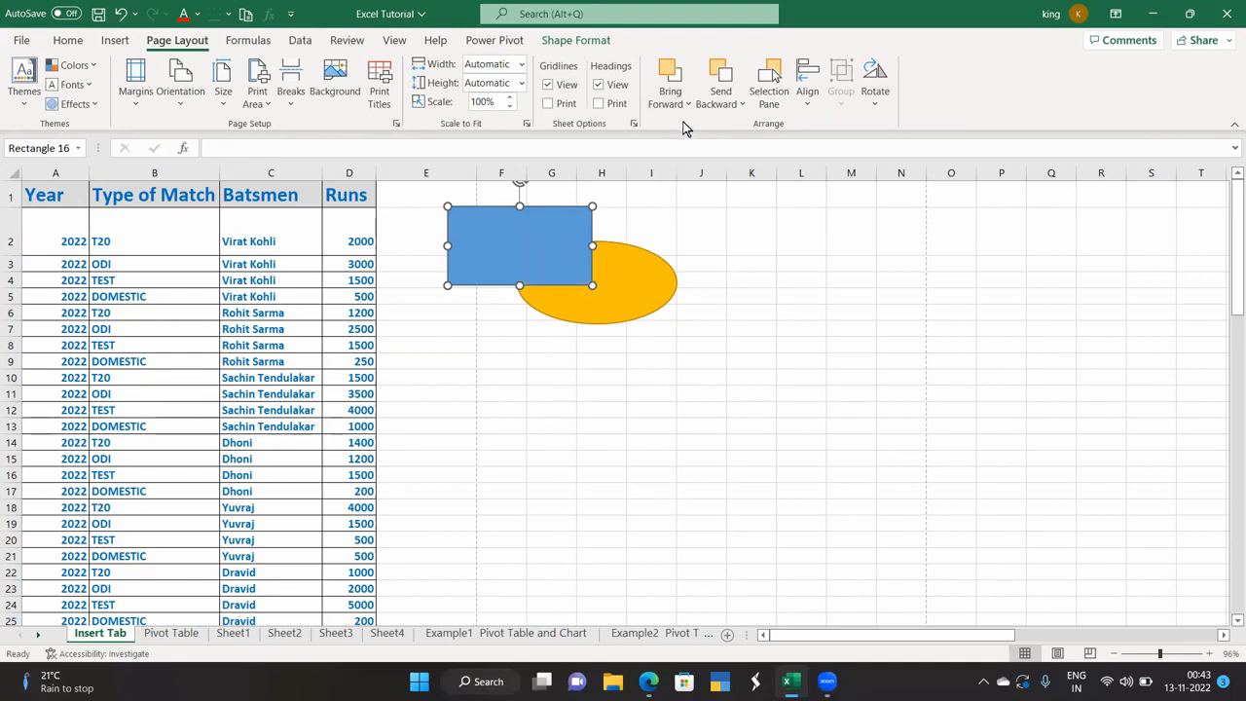
left_click(720, 101)
left_click(735, 131)
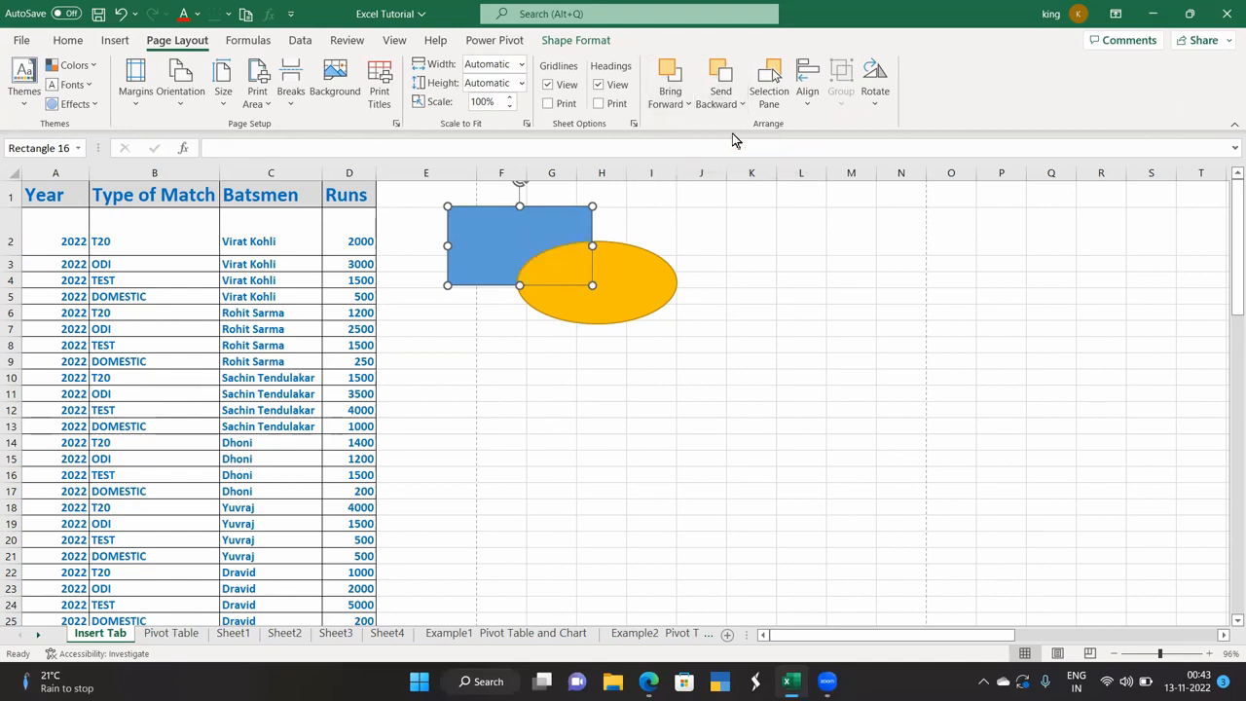
Step: Apply Bring to Front to the gold oval, and apply Bring to Front to the blue rectangle
left_click(611, 284)
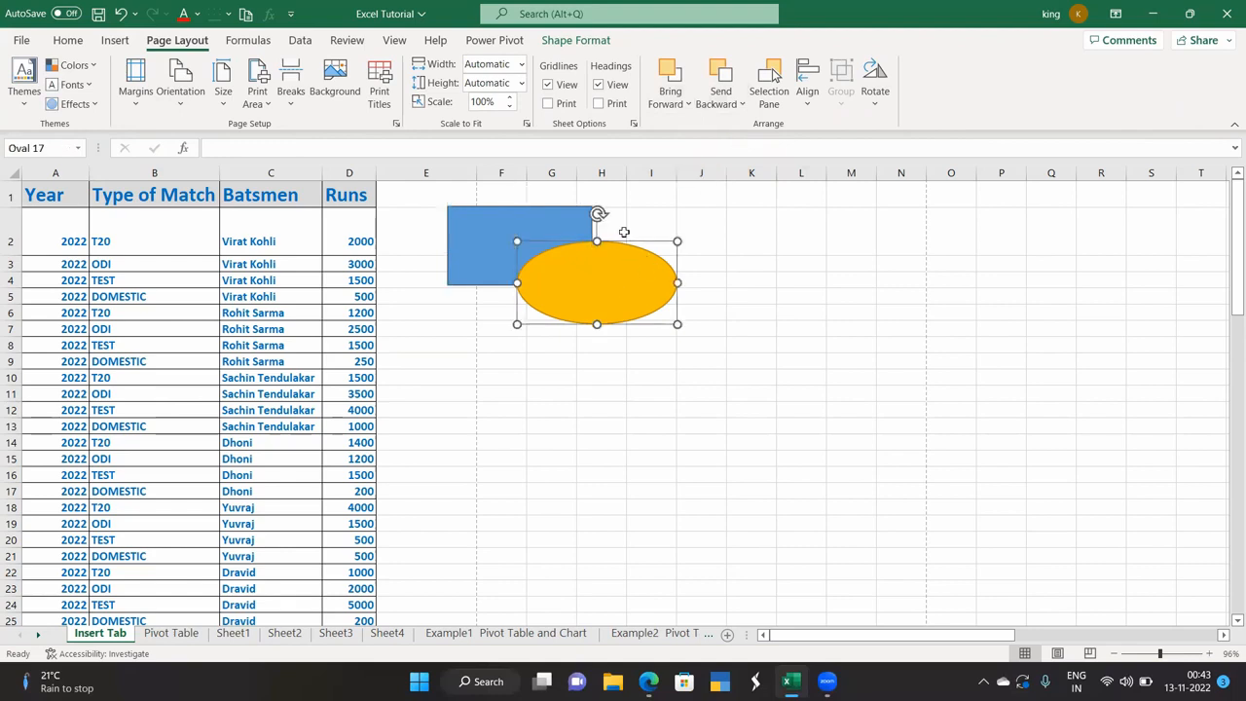
left_click(677, 107)
left_click(690, 148)
left_click(500, 220)
left_click(678, 104)
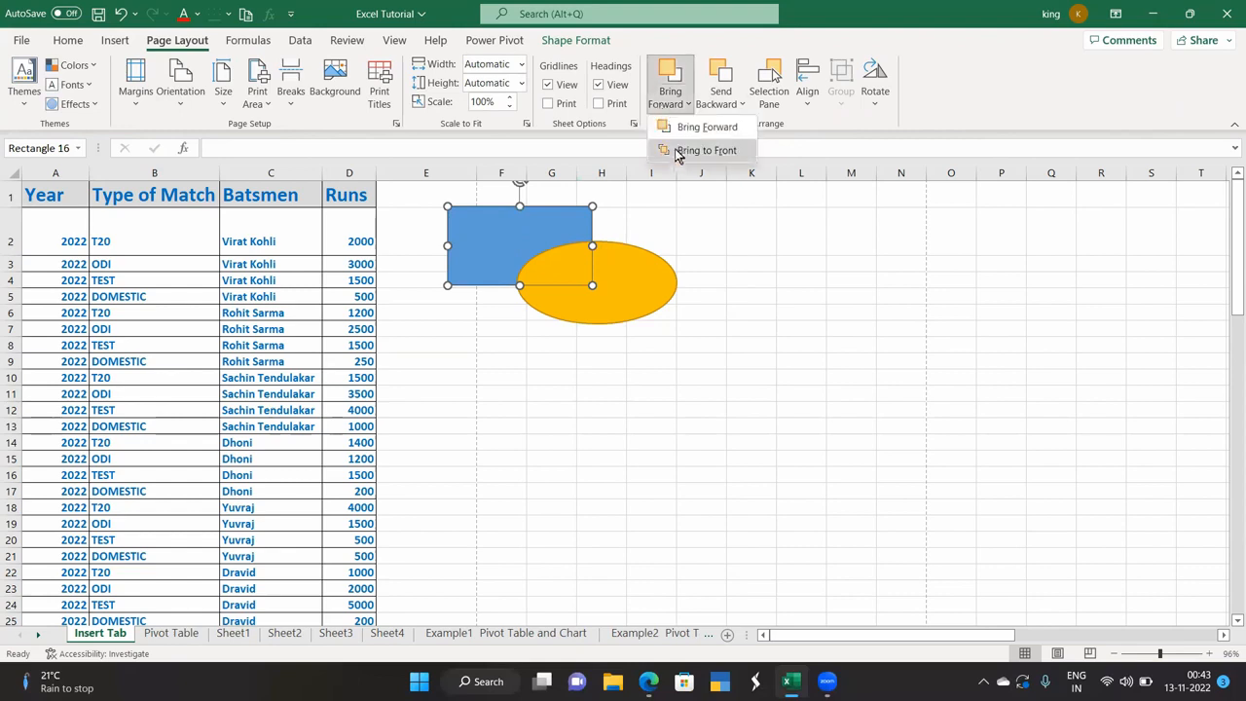
left_click(679, 151)
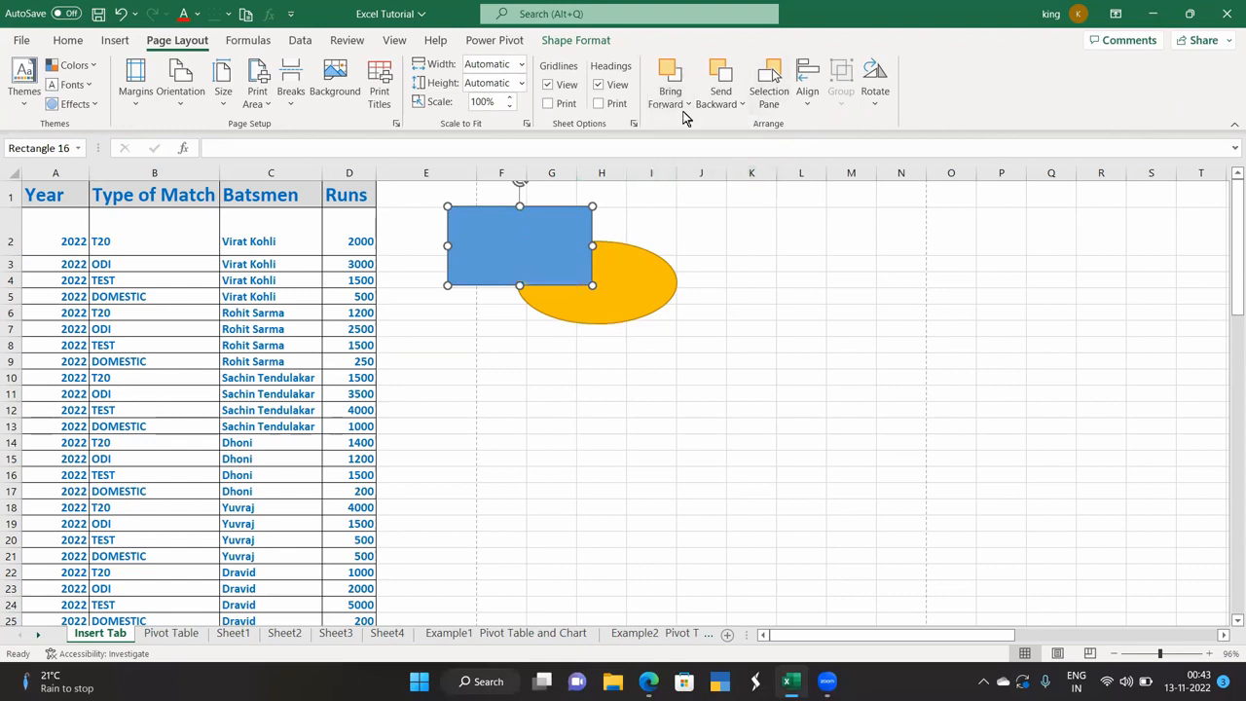
Step: Use the Selection Pane to select the oval and the rectangle in turn, and close it
left_click(769, 103)
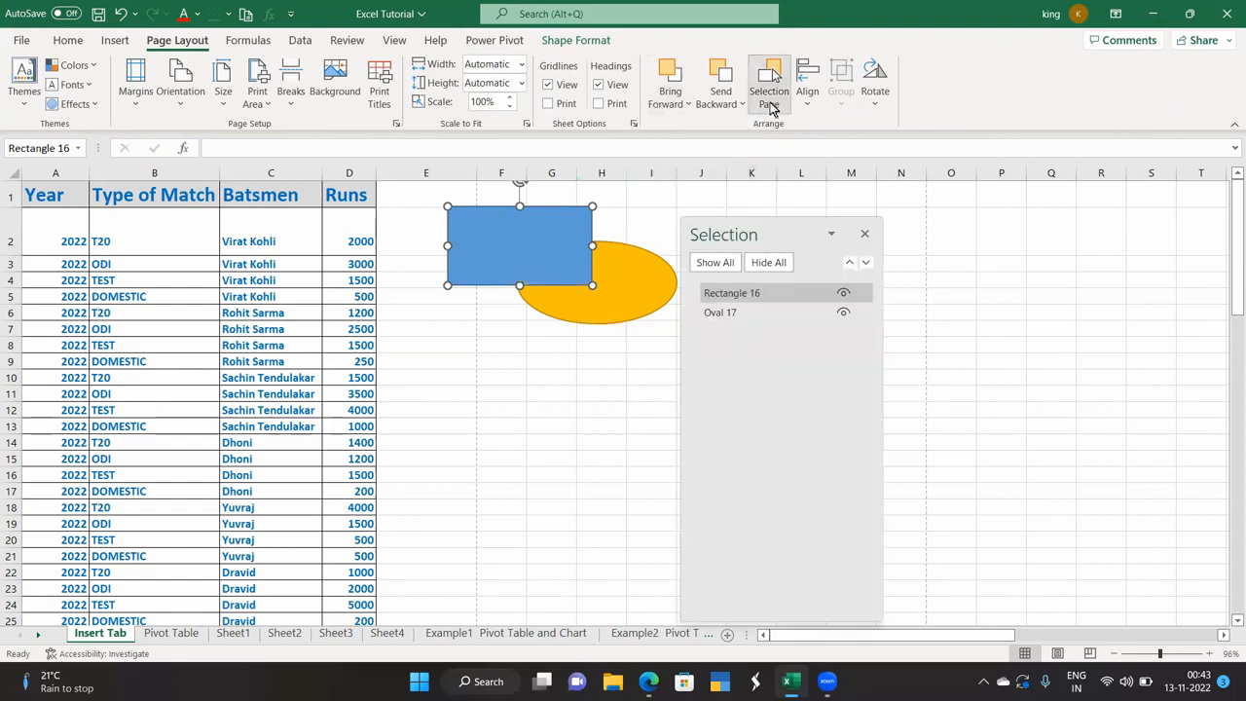
left_click(740, 312)
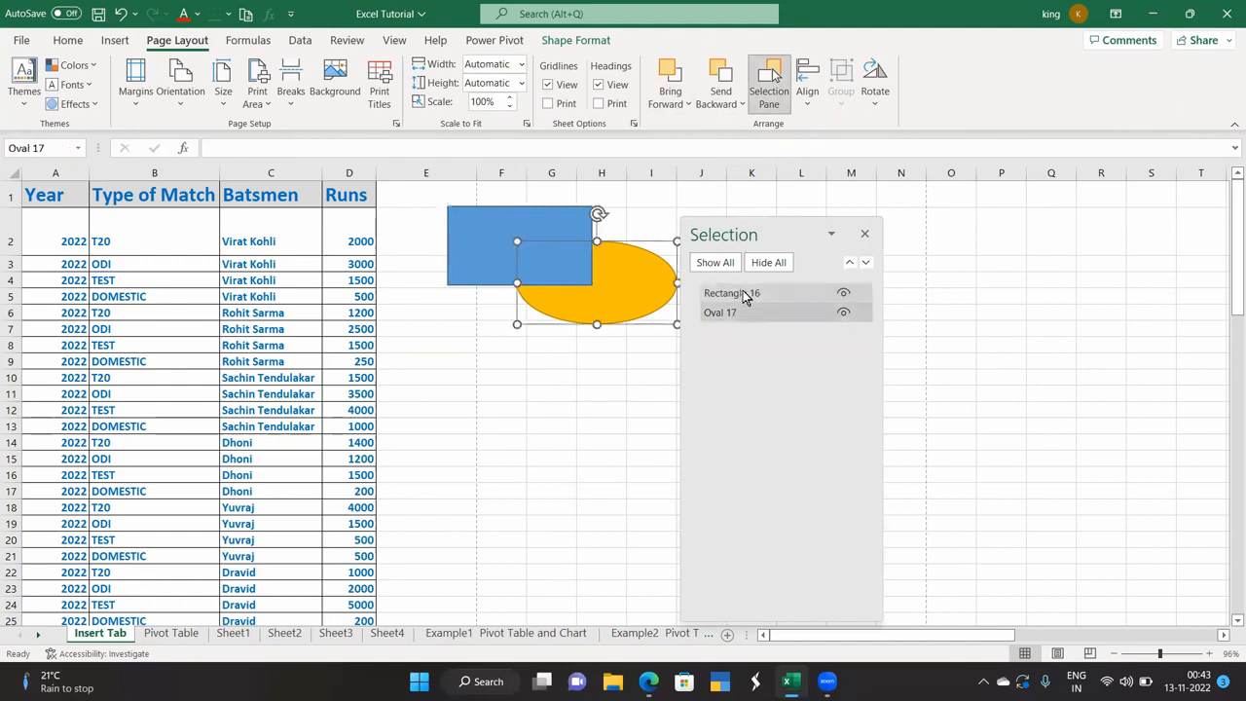
left_click(743, 292)
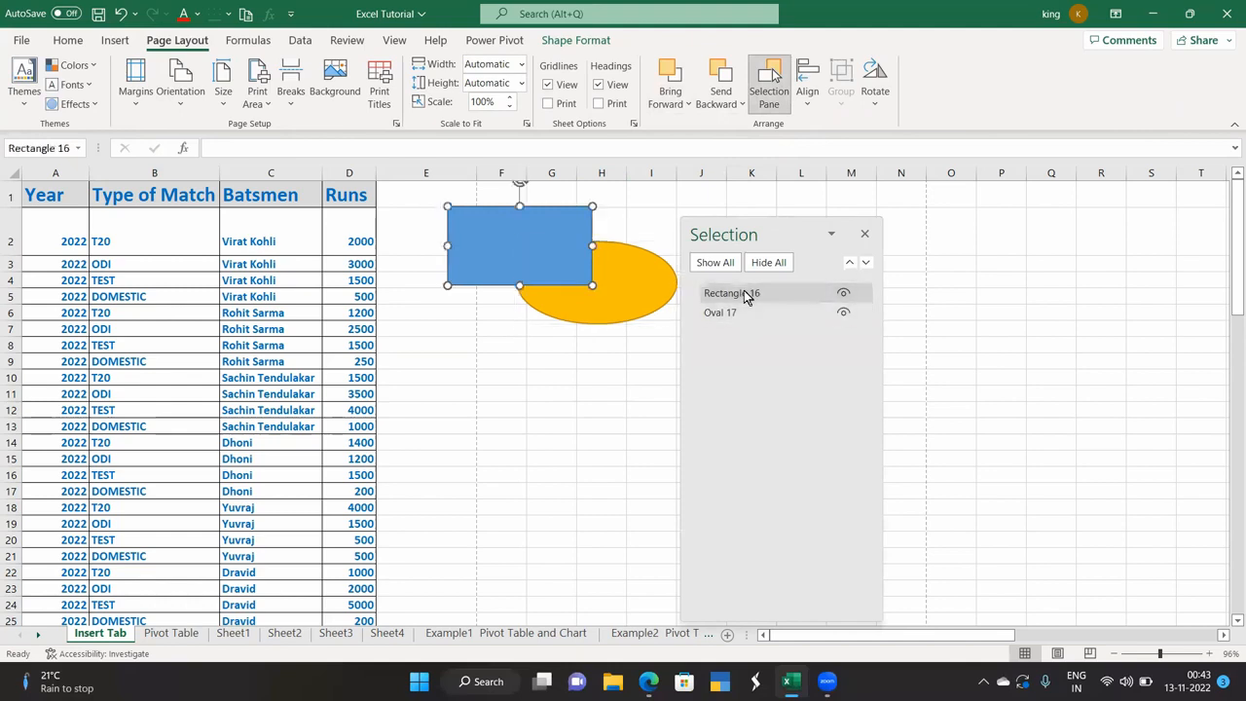
left_click(865, 235)
Step: Move the oval to about columns L to O, rows 17 to 22, and the rectangle to about columns I to K, rows 10 to 14
left_click(807, 98)
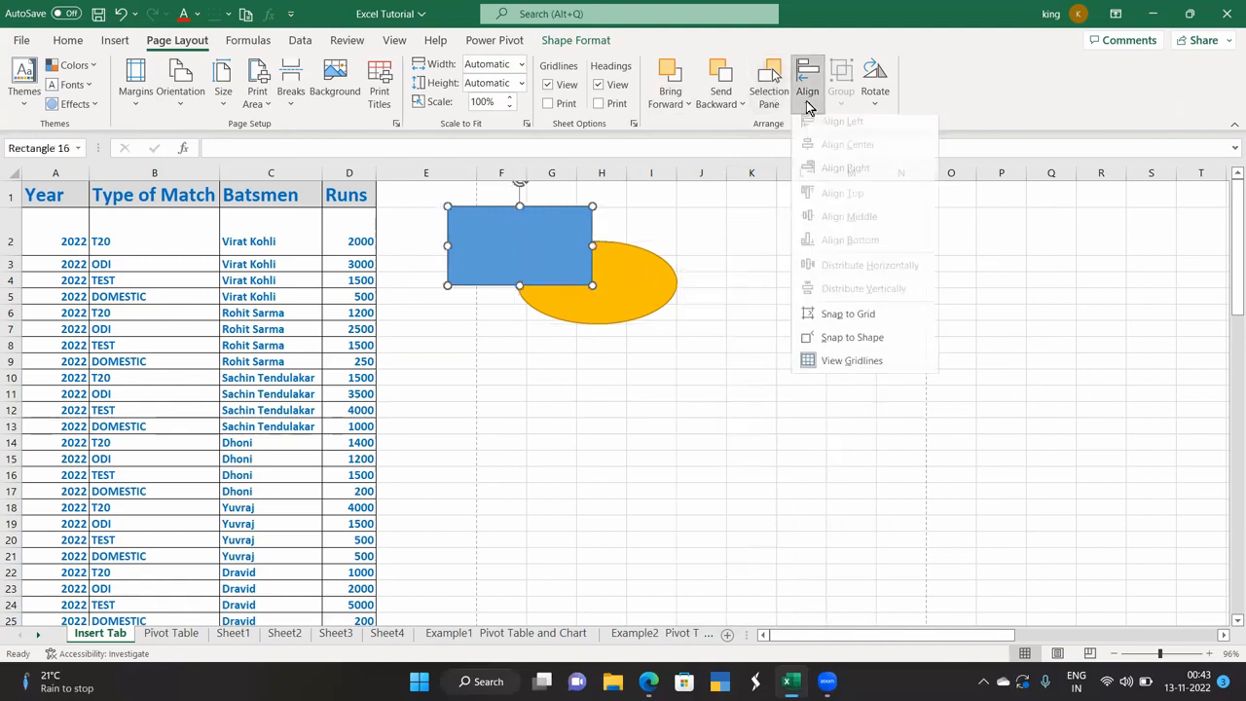
left_click(719, 377)
left_click_drag(608, 304, 886, 557)
left_click_drag(532, 270, 717, 406)
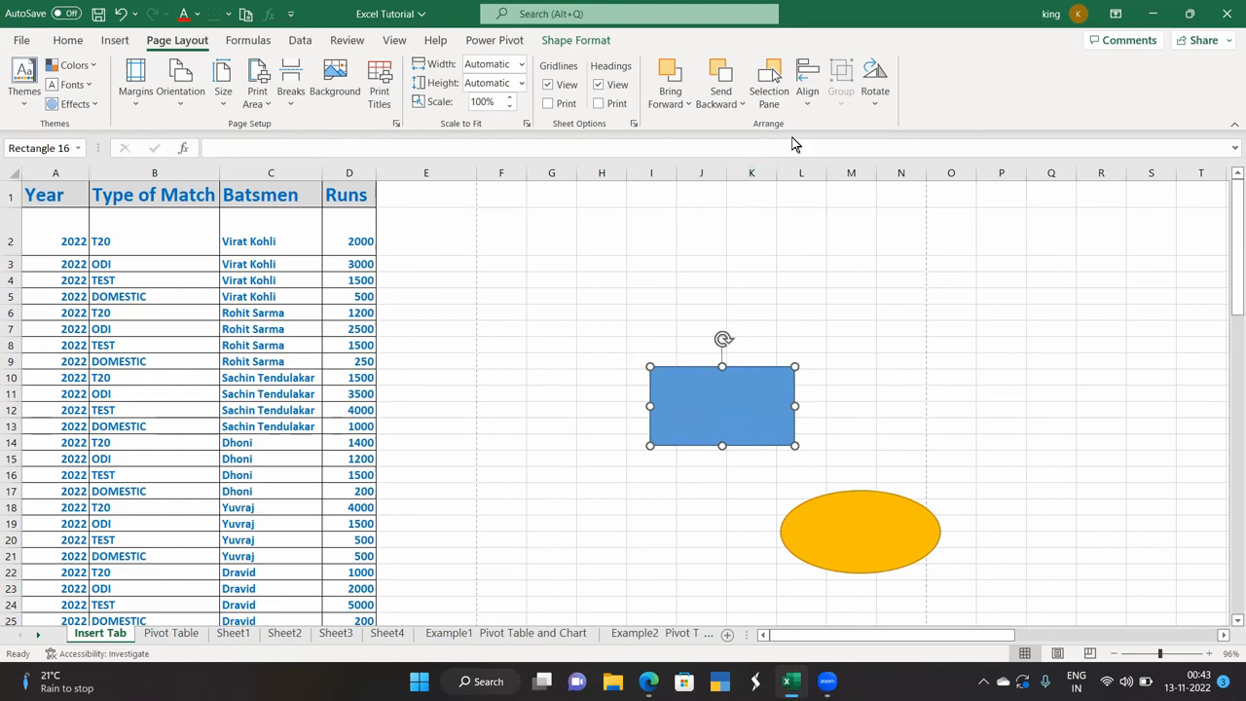
Step: Select the oval and the rectangle in turn, and look at the alignment options
left_click(849, 530)
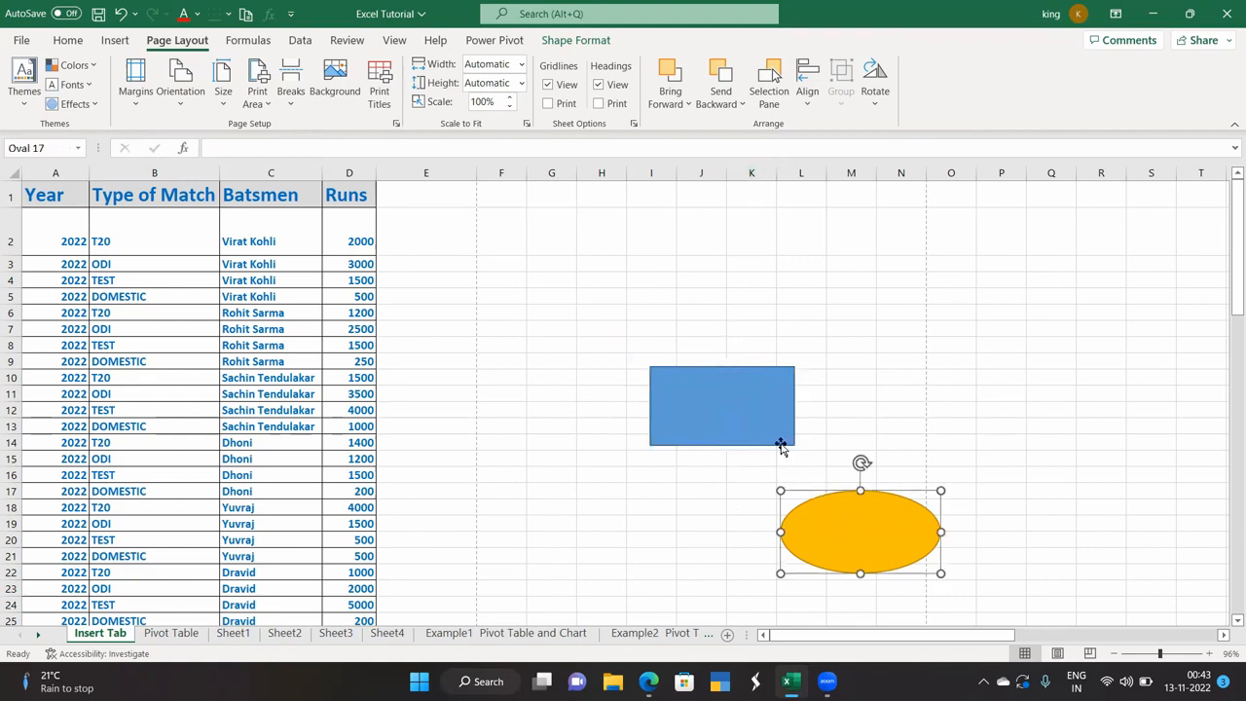
left_click(781, 444)
left_click(800, 104)
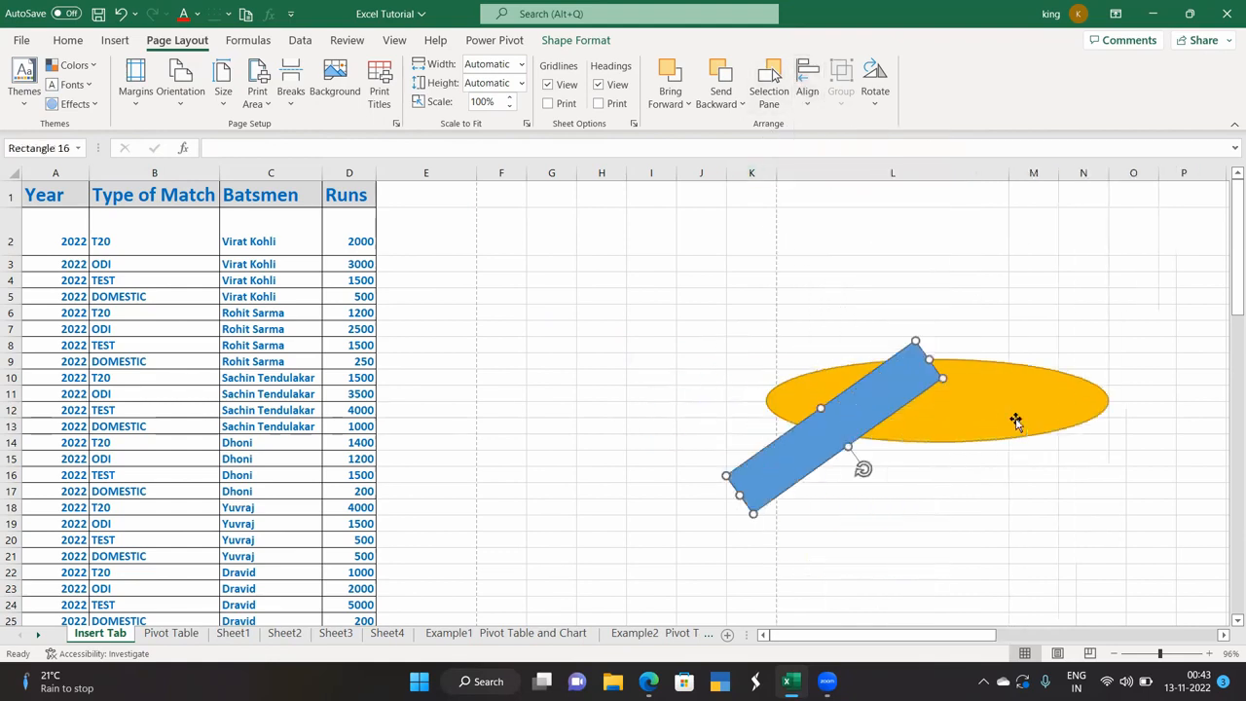
Step: Group the tilted blue rectangle with the gold oval, and move the group slightly up and to the left
left_click(1016, 420, "shift")
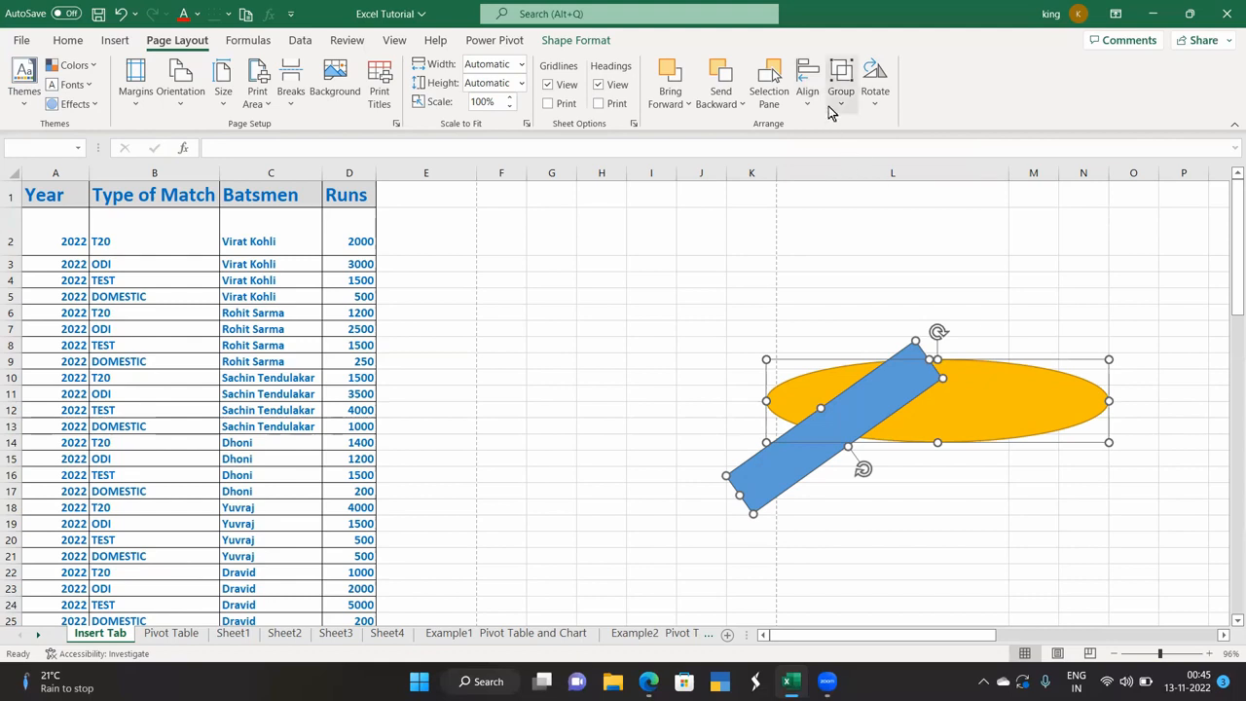
left_click(842, 86)
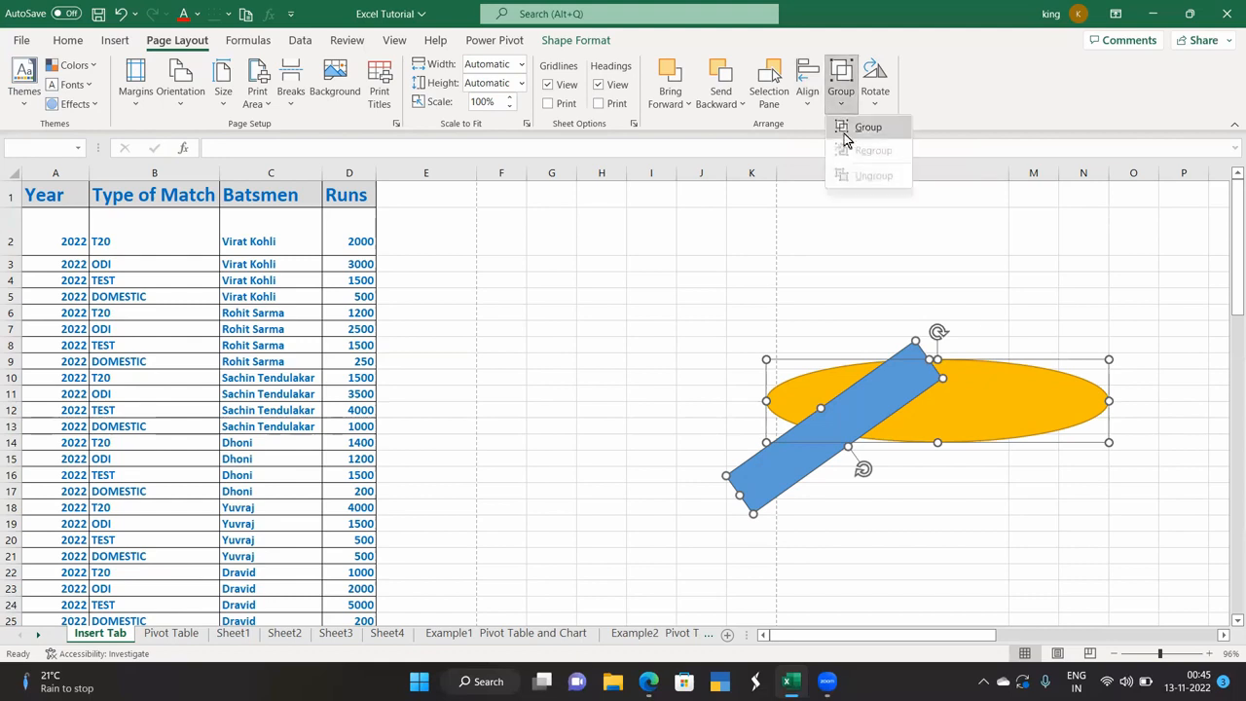
left_click(848, 130)
left_click_drag(983, 431, 969, 386)
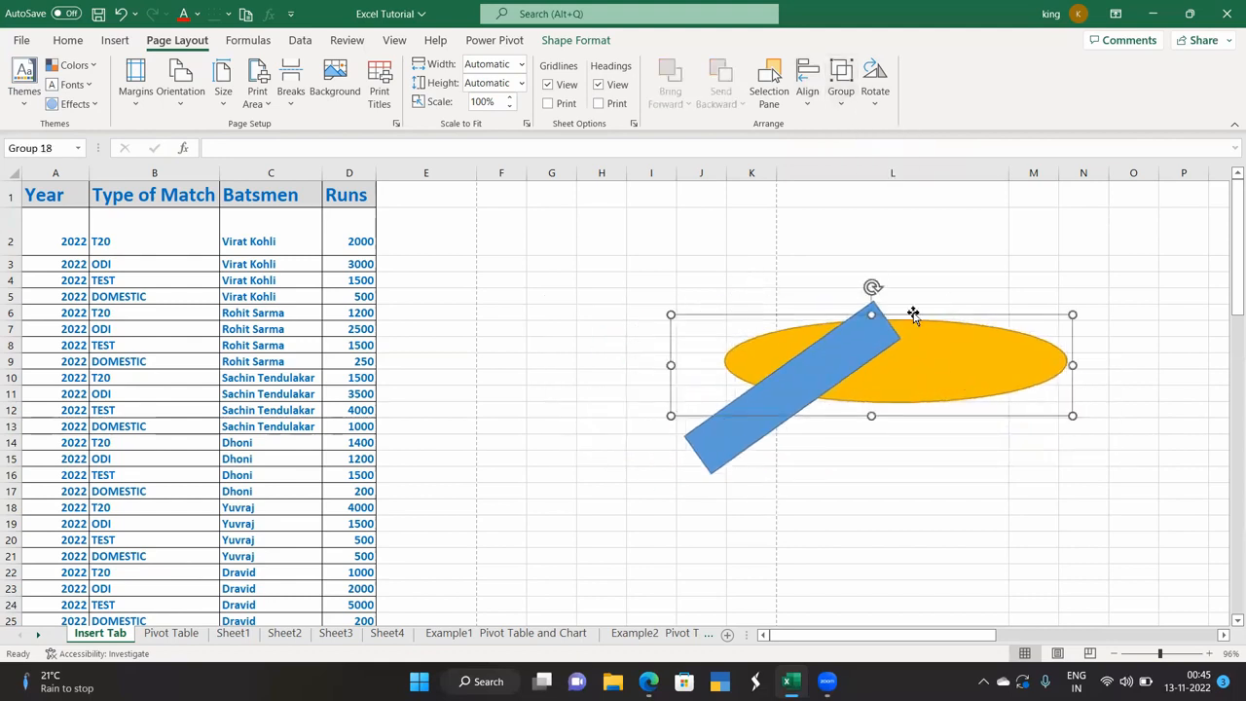
Step: Ungroup the rectangle and the oval, and check that each shape can be selected separately
left_click(843, 102)
left_click(847, 172)
left_click(916, 455)
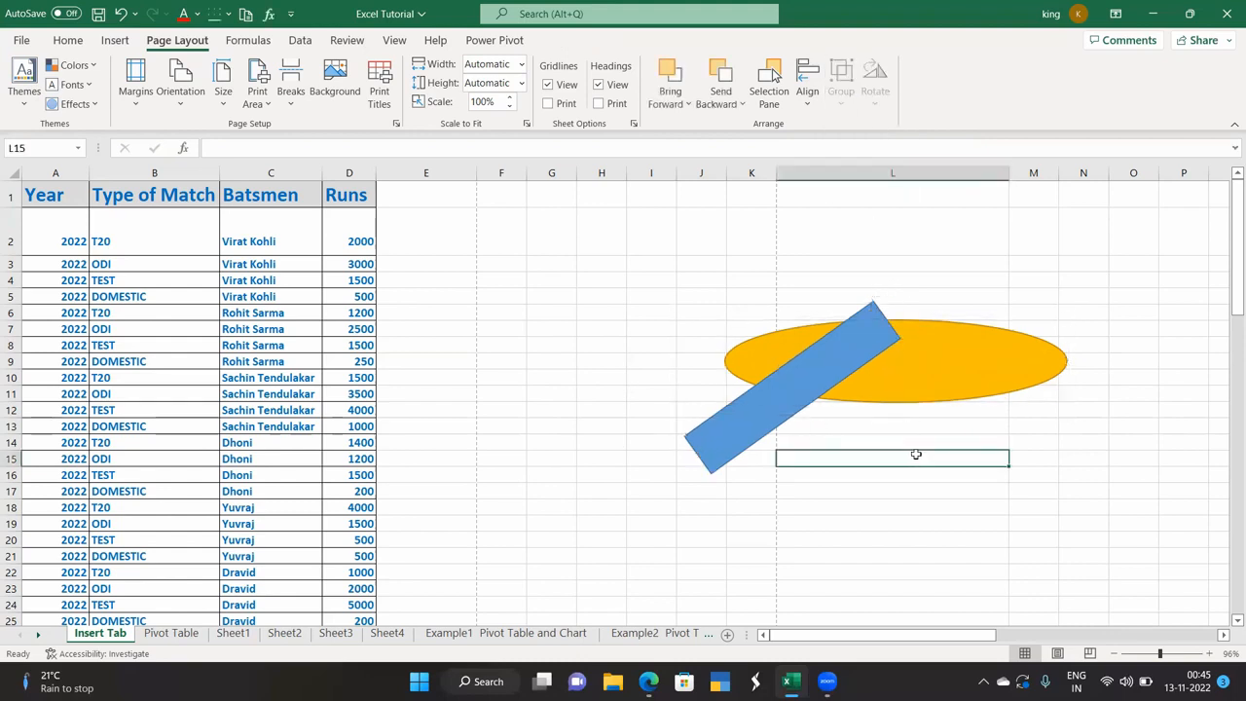
left_click(952, 394)
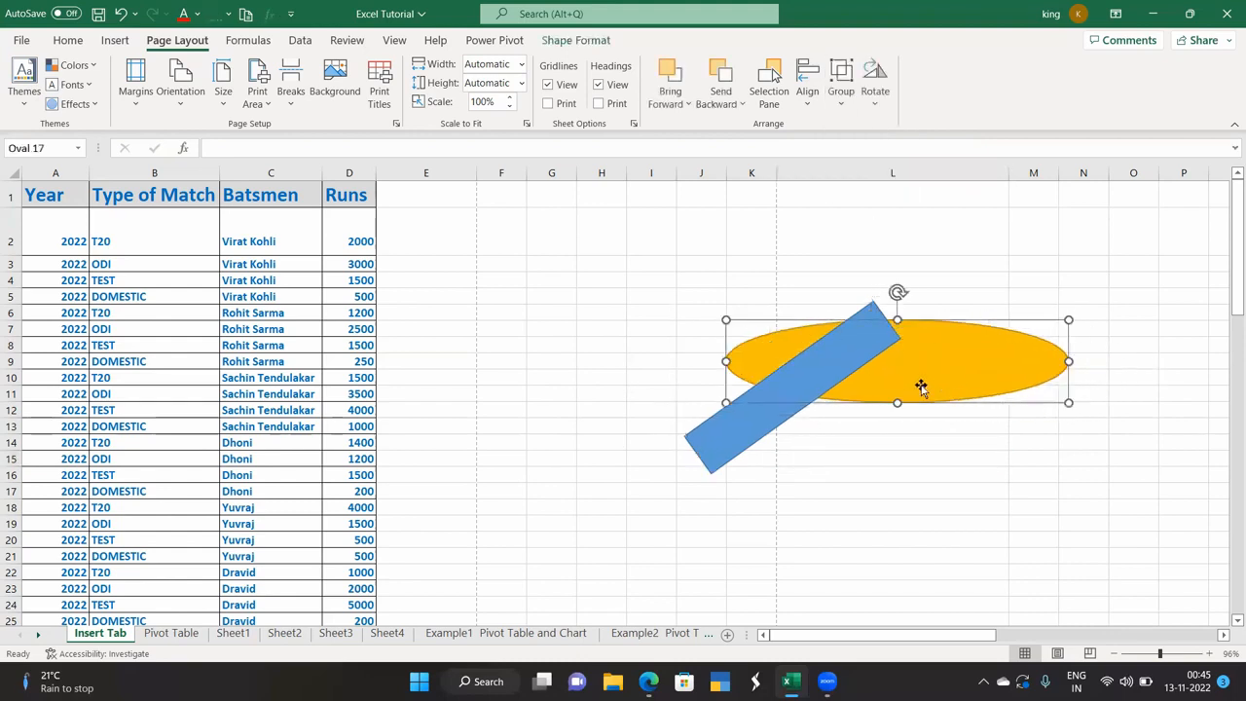
left_click(821, 382, "shift")
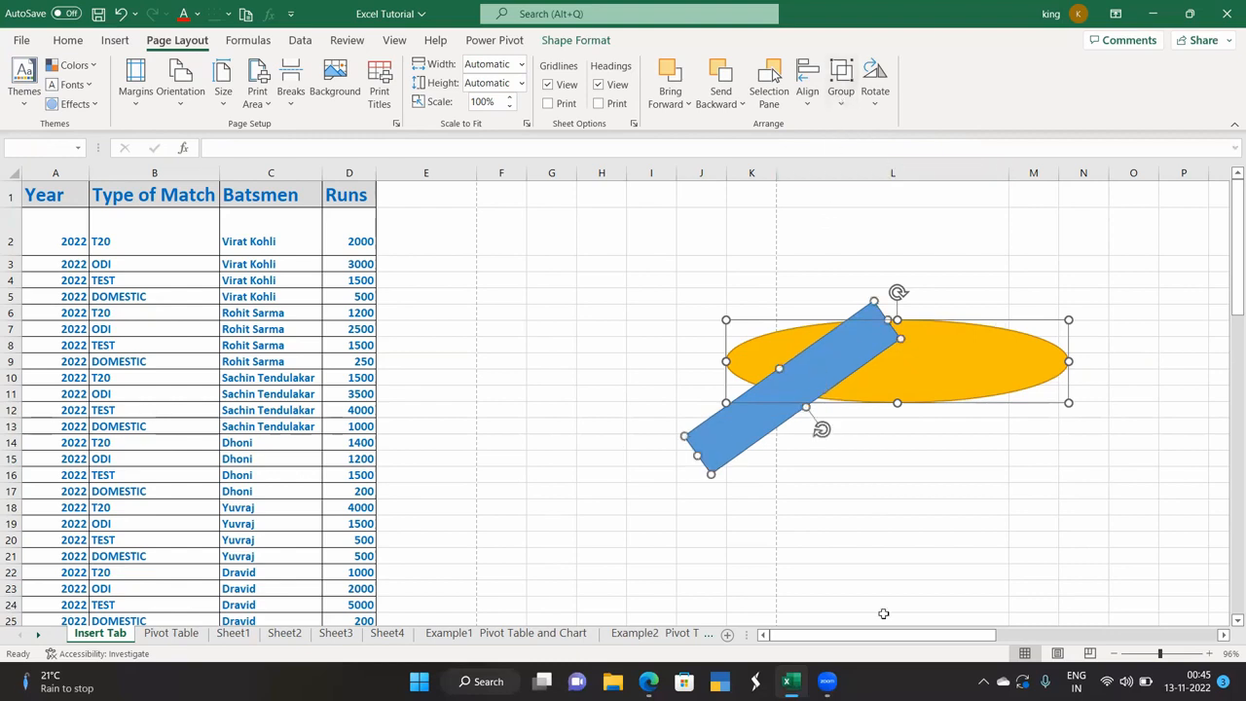
left_click(882, 507)
Step: Rotate the gold oval right by 90°
left_click(919, 354)
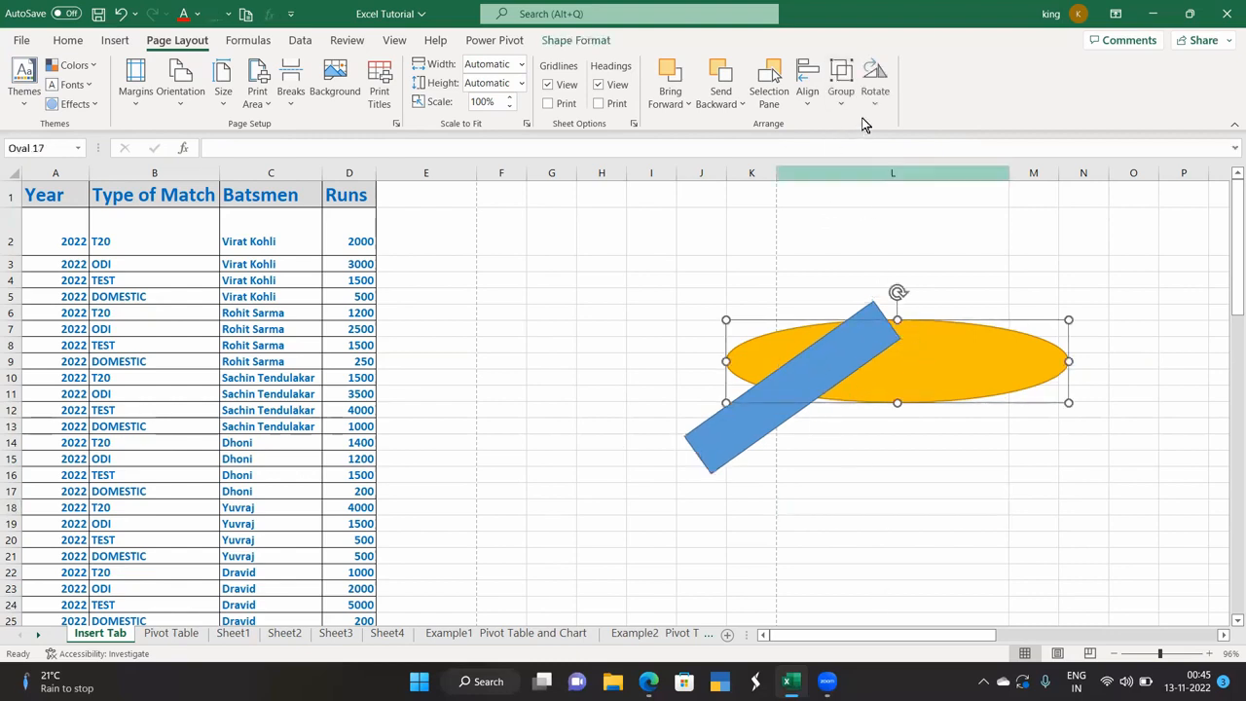
left_click(881, 83)
left_click(897, 123)
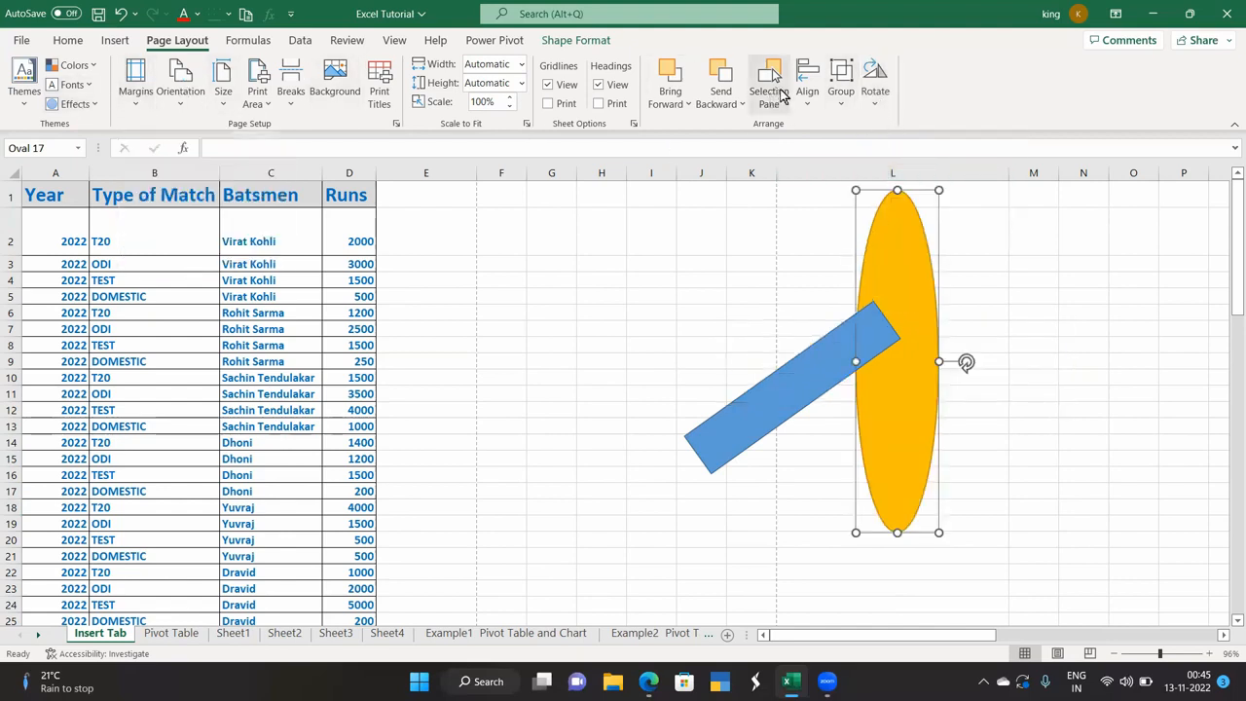
Step: Look at the alignment options for the oval, and select the blue rectangle
left_click(797, 98)
left_click(641, 273)
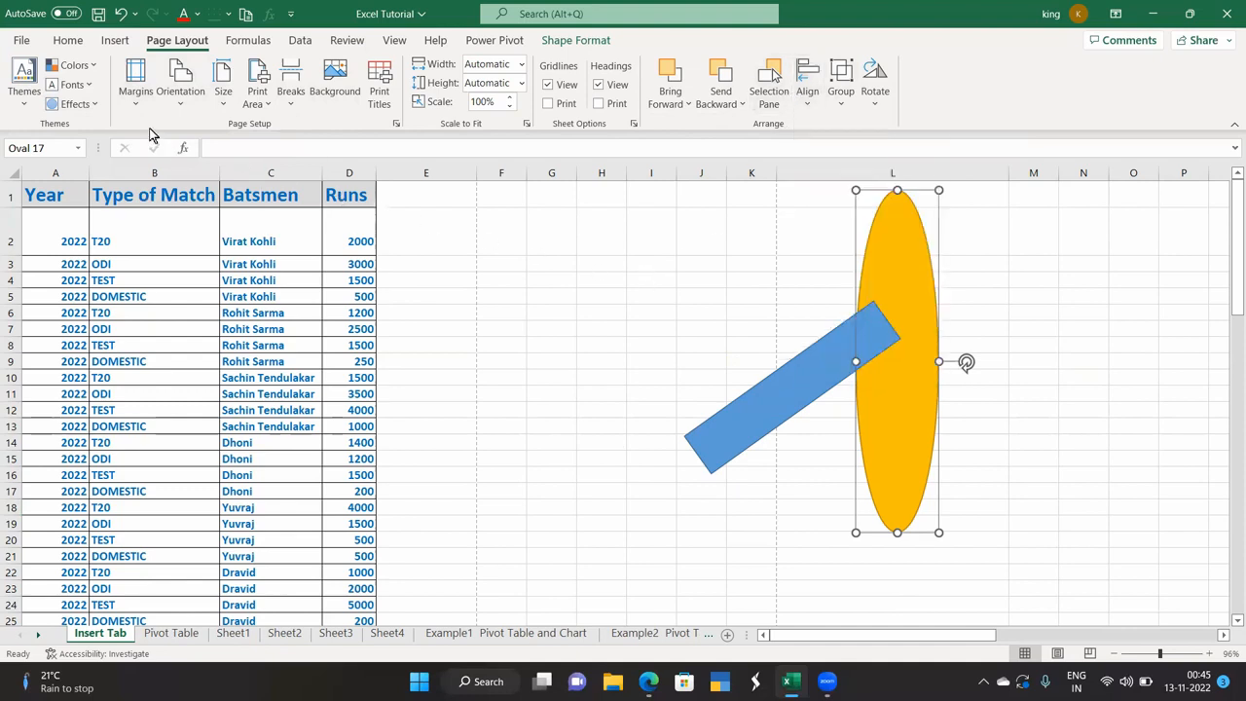
left_click(745, 439)
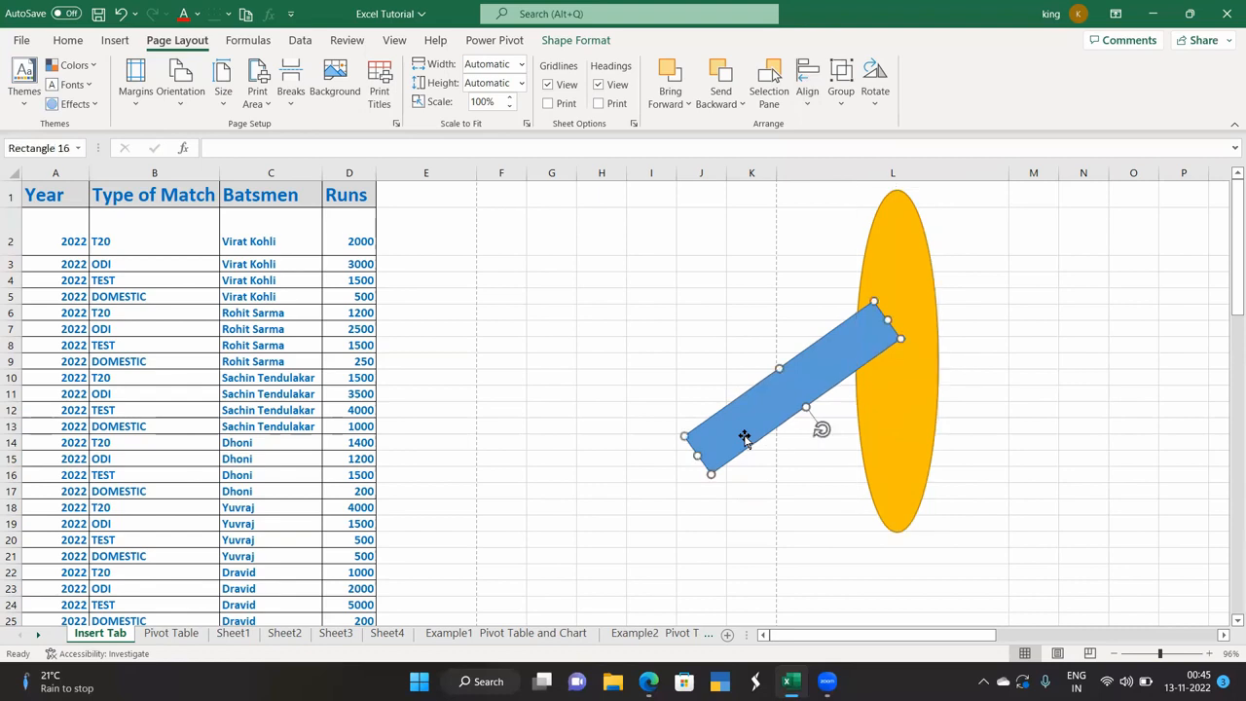